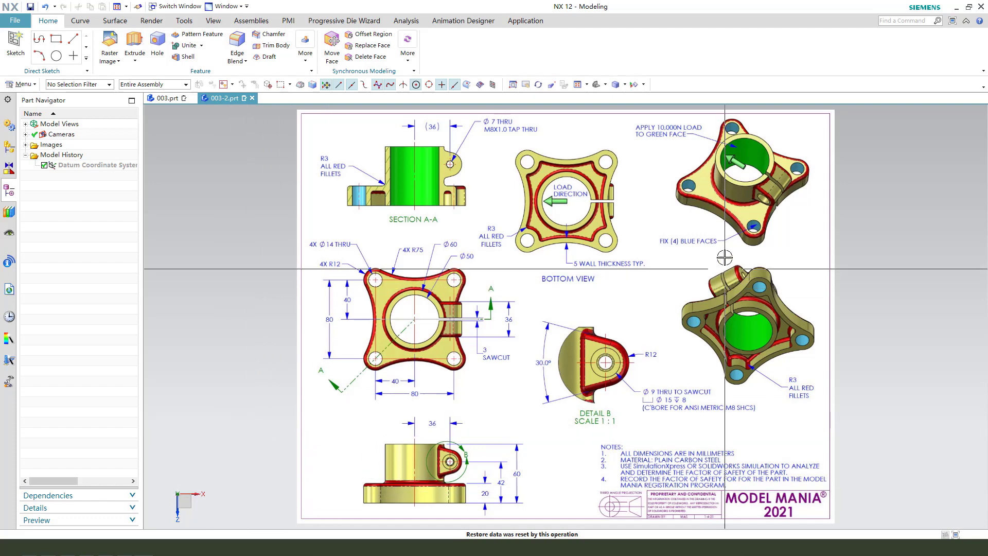
pyautogui.moveTo(626, 243)
pyautogui.mouseDown()
pyautogui.moveTo(127, 53)
pyautogui.moveTo(286, 31)
pyautogui.moveTo(587, 24)
pyautogui.moveTo(657, 35)
pyautogui.mouseUp()
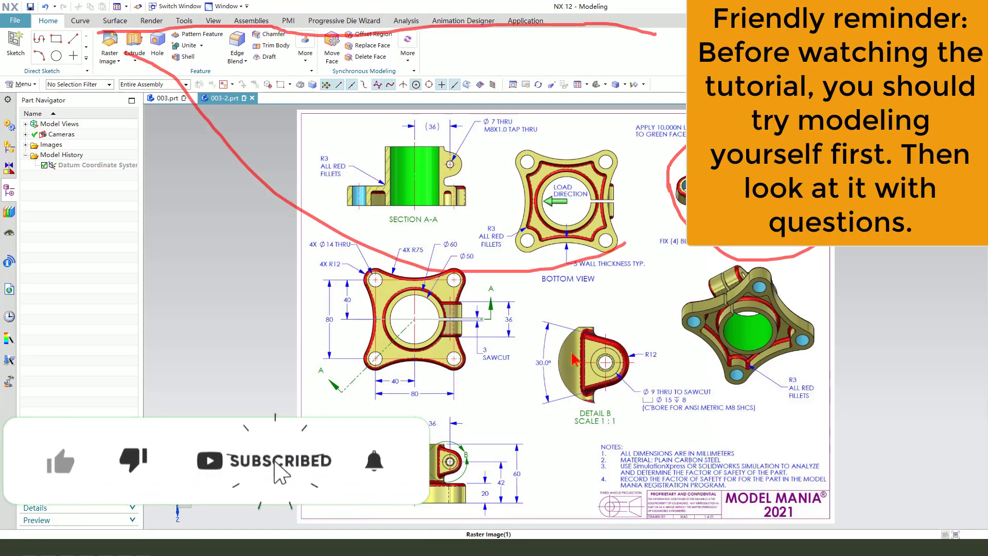
pyautogui.press('Escape')
pyautogui.moveTo(642, 265); pyautogui.dragTo(521, 346)
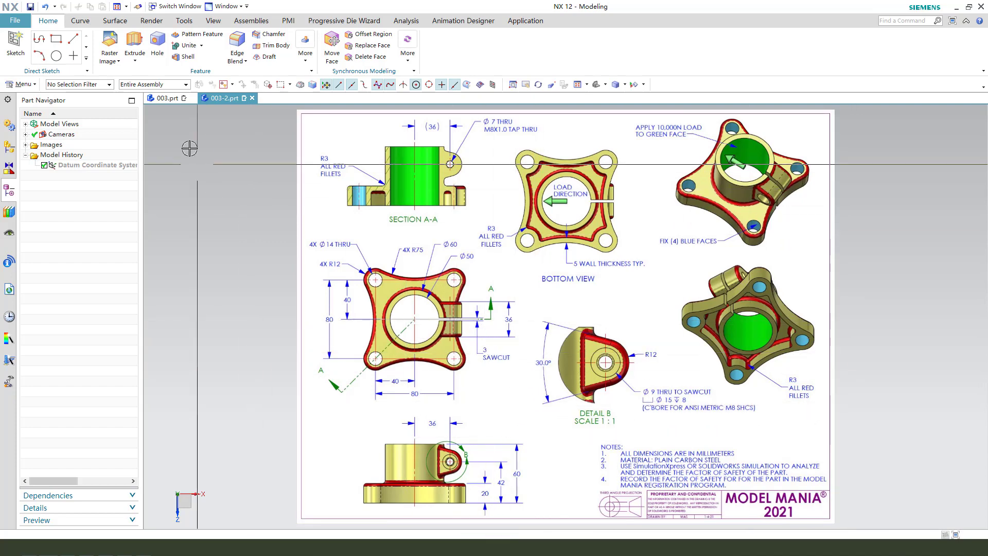
# Switch to the 003.prt part and start an Extrude with a new section sketch on the datum XY plane
pyautogui.click(167, 98)
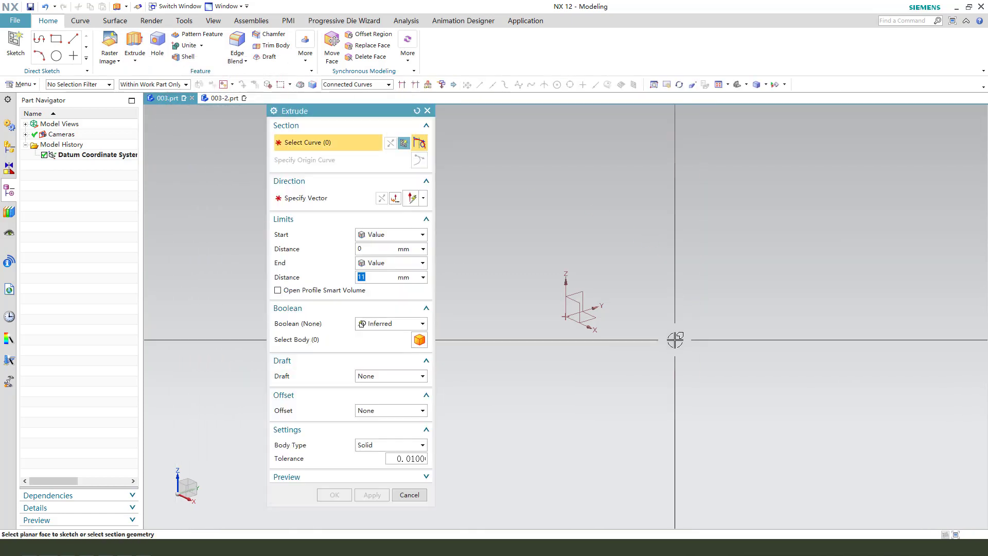
pyautogui.moveTo(359, 117); pyautogui.dragTo(866, 117)
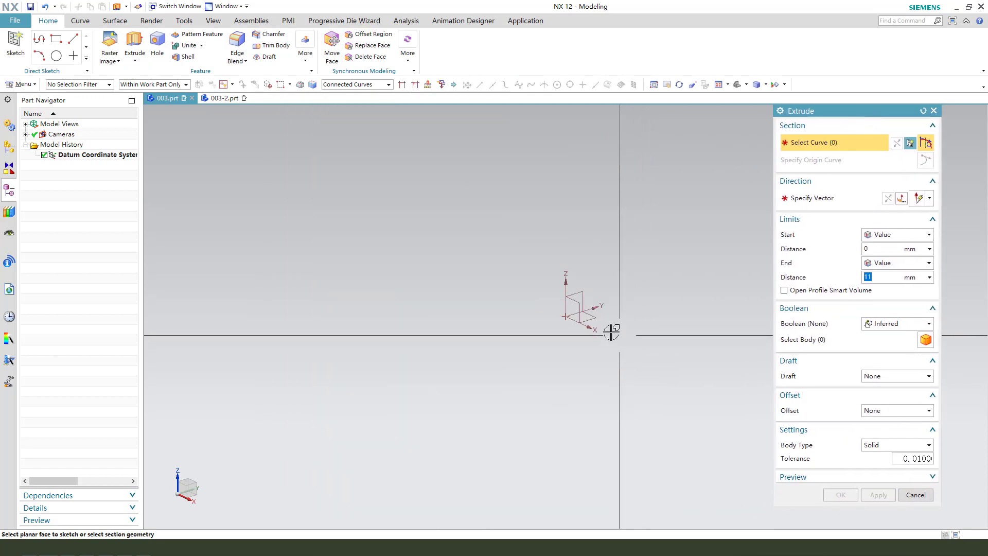
pyautogui.click(596, 319)
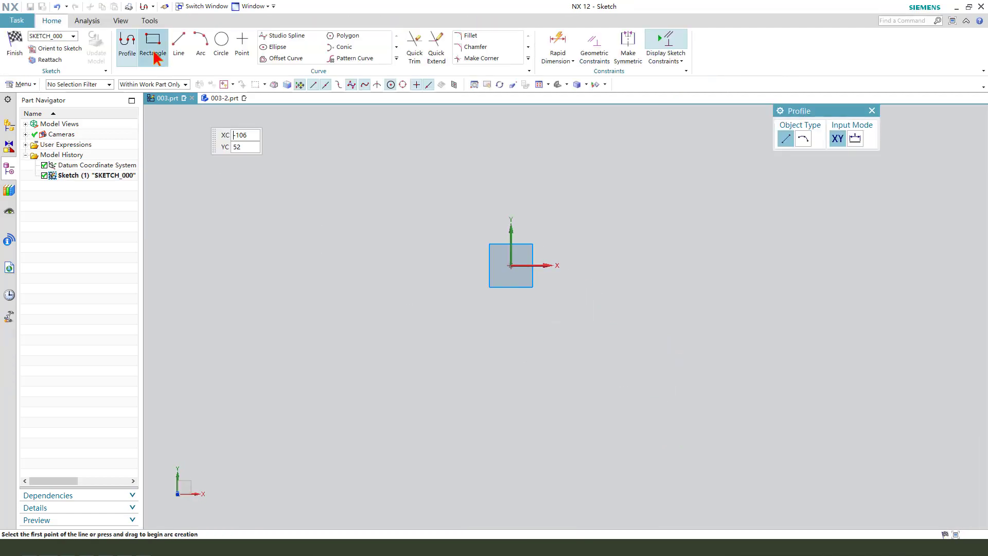
# Sketch a circle about 21 mm in diameter, centred about 25 mm left of and 30 mm above the origin
pyautogui.click(222, 47)
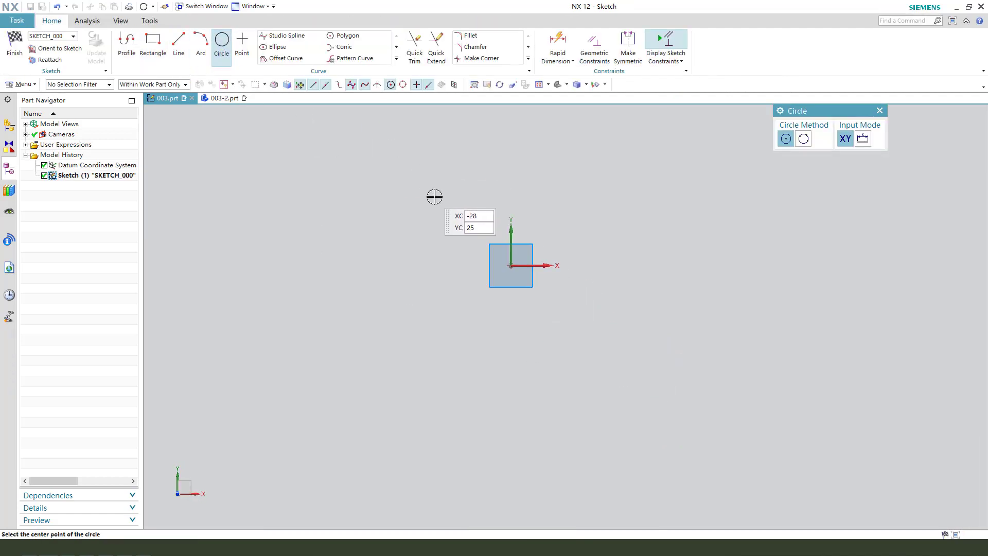
pyautogui.click(436, 176)
pyautogui.press('Return')
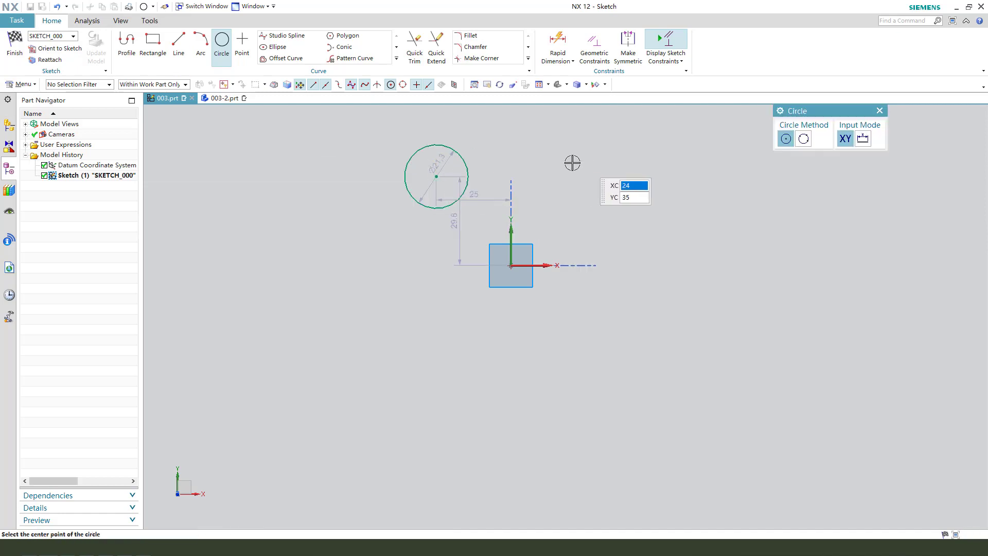
# Draw two arcs tangent to the circle, about R28 towards the vertical axis and about R13 down towards the horizontal axis
pyautogui.scroll(1, 547, 165)
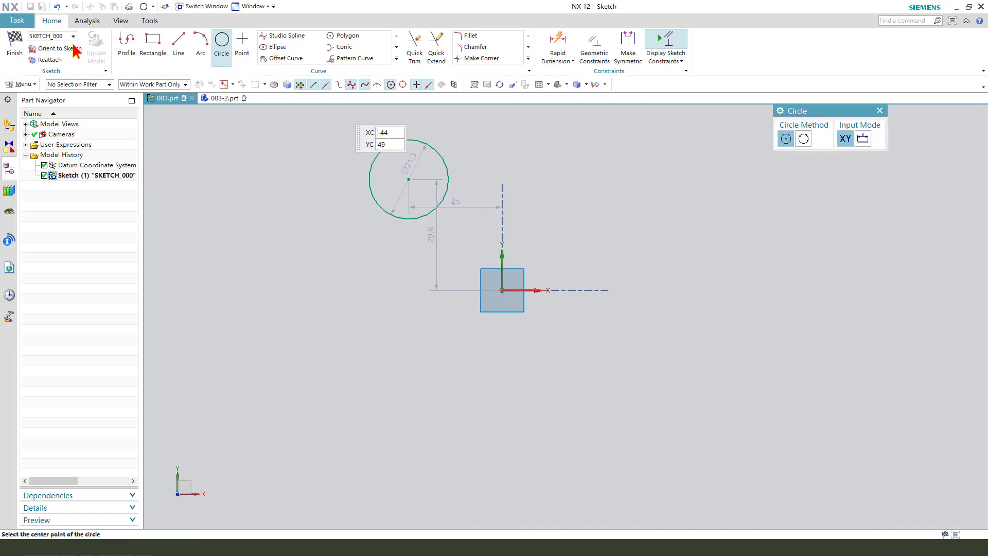
pyautogui.click(201, 43)
pyautogui.click(439, 154)
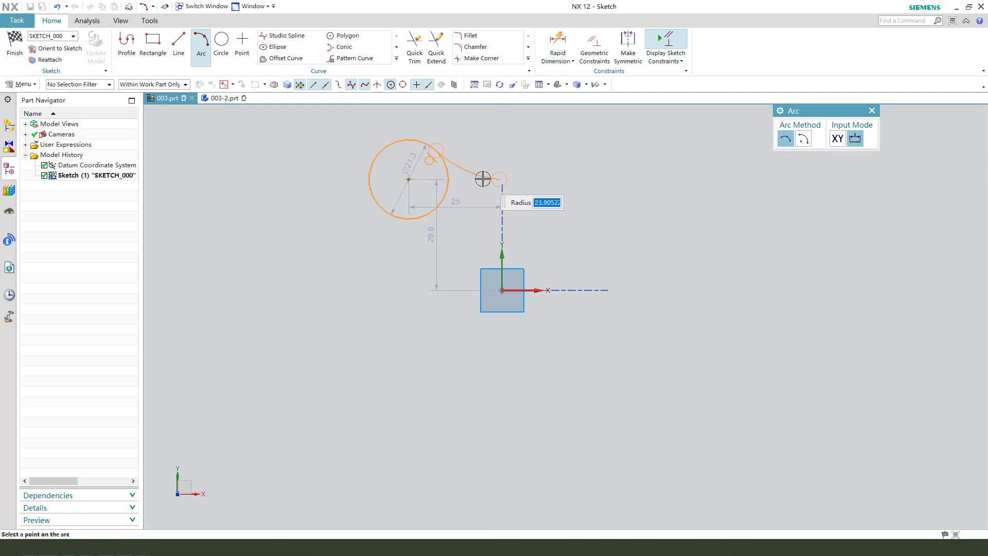
pyautogui.click(481, 182)
pyautogui.click(391, 215)
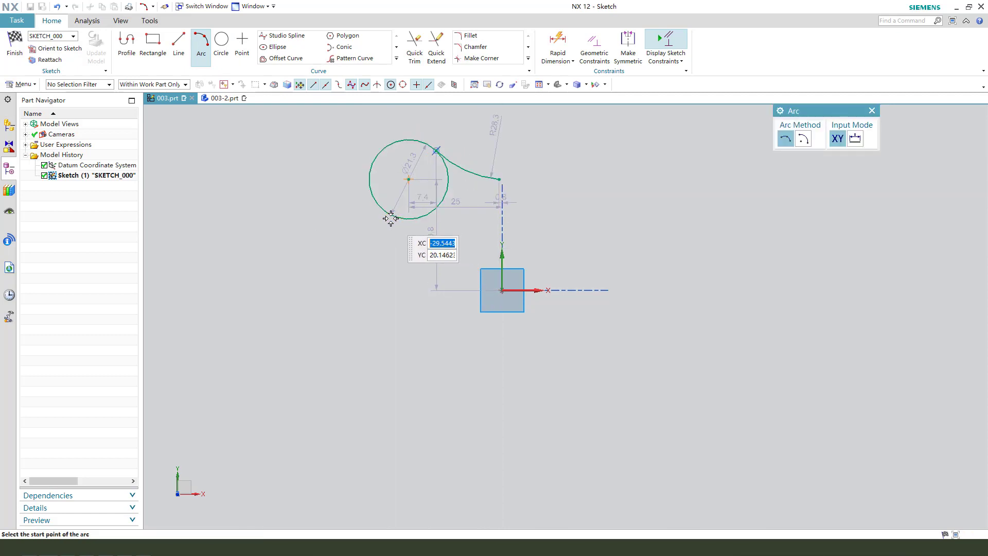
pyautogui.click(405, 289)
pyautogui.click(414, 262)
pyautogui.press('Escape')
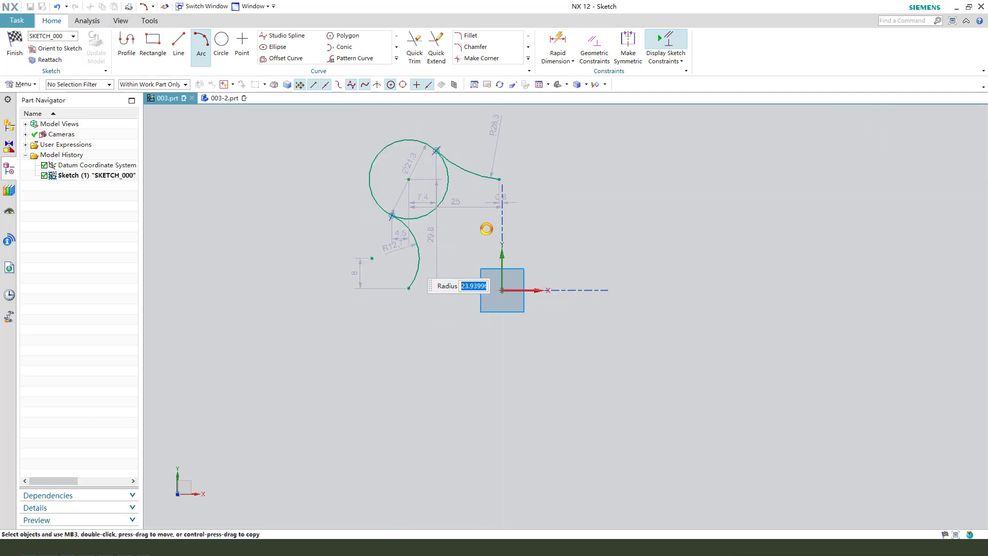
# Constrain the upper arc's free endpoint onto the vertical axis and the lower arc's free endpoint onto the horizontal axis
pyautogui.scroll(1, 466, 161)
pyautogui.click(508, 184)
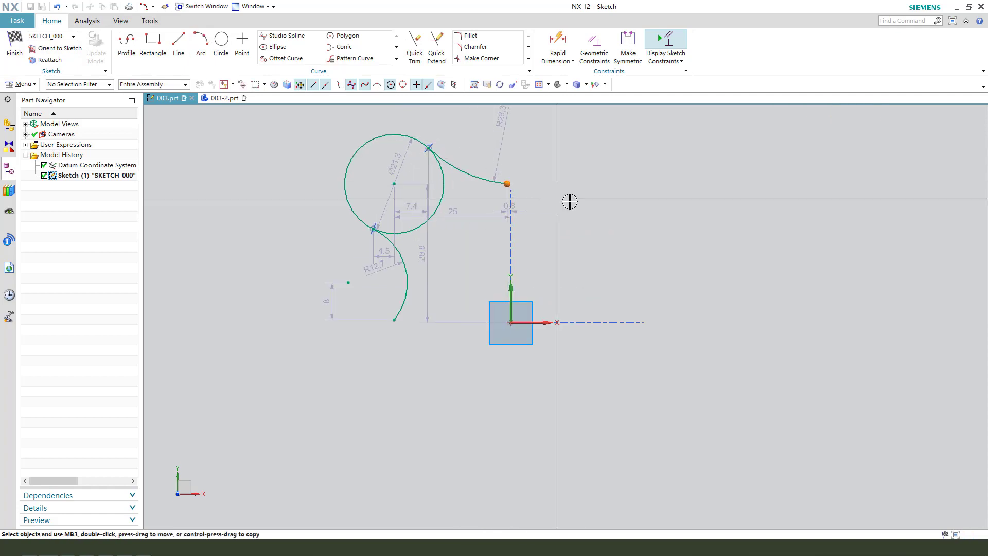
pyautogui.click(560, 256)
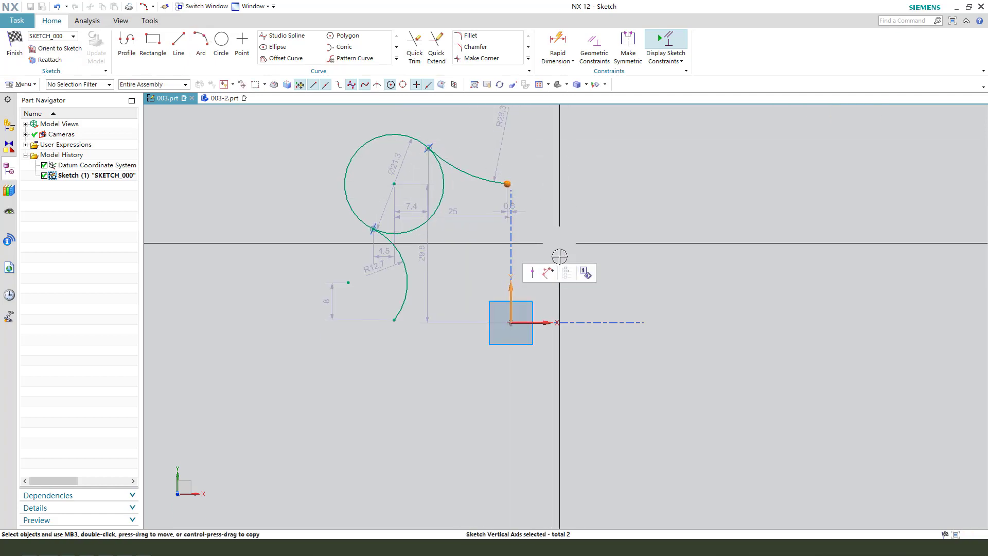
pyautogui.click(538, 275)
pyautogui.click(394, 320)
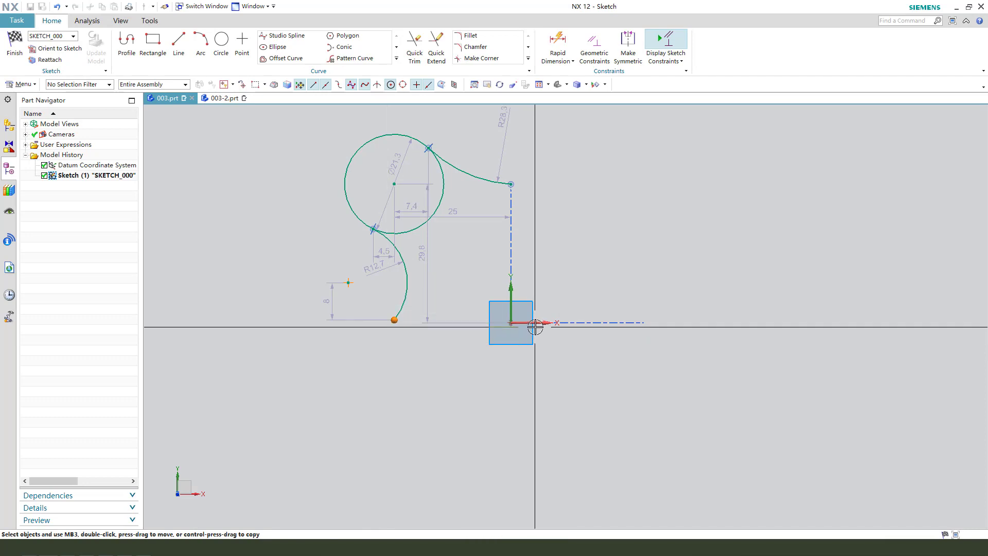
pyautogui.click(549, 322)
pyautogui.click(562, 307)
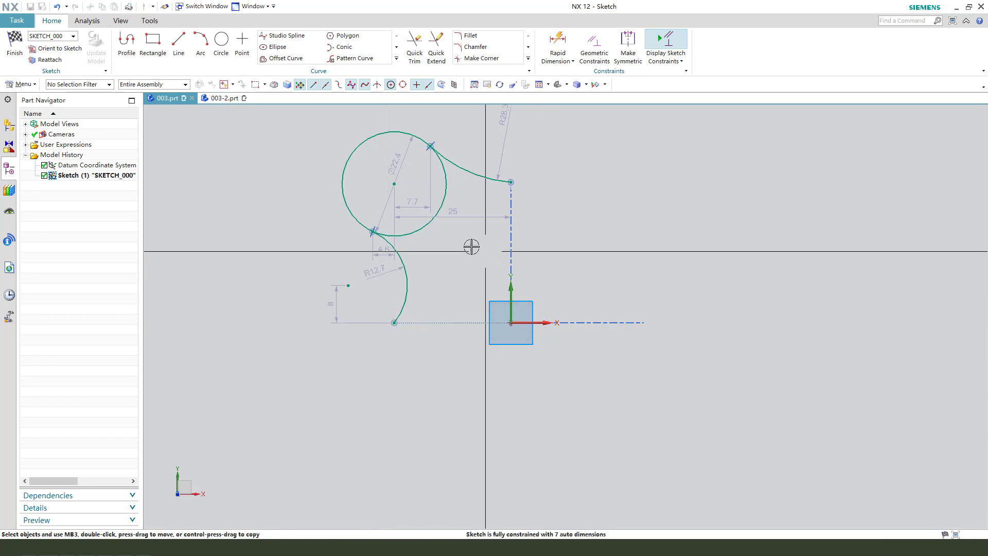
# Make the lower arc perpendicular to the horizontal axis and the upper arc perpendicular to the vertical axis
pyautogui.click(406, 298)
pyautogui.click(547, 323)
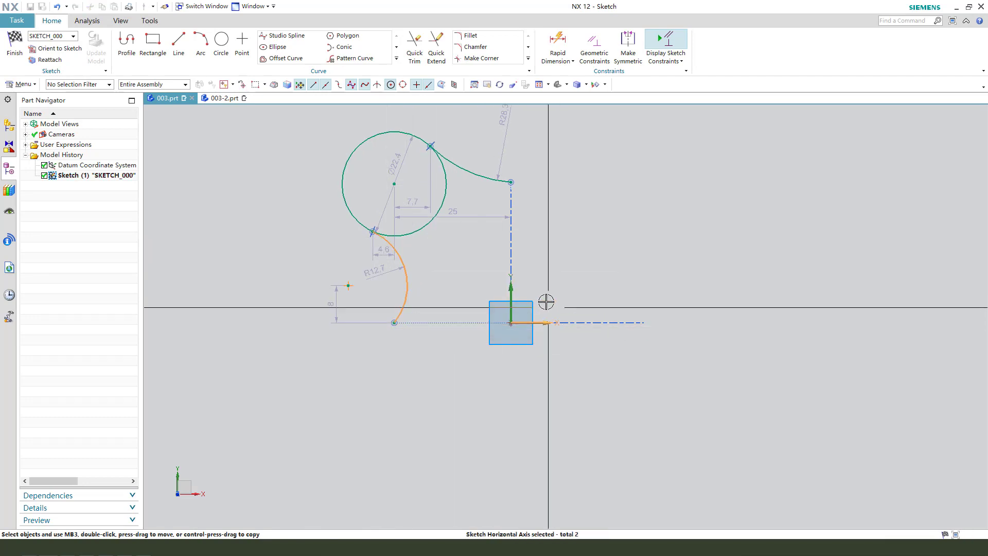
pyautogui.click(619, 310)
pyautogui.click(506, 164)
pyautogui.click(514, 294)
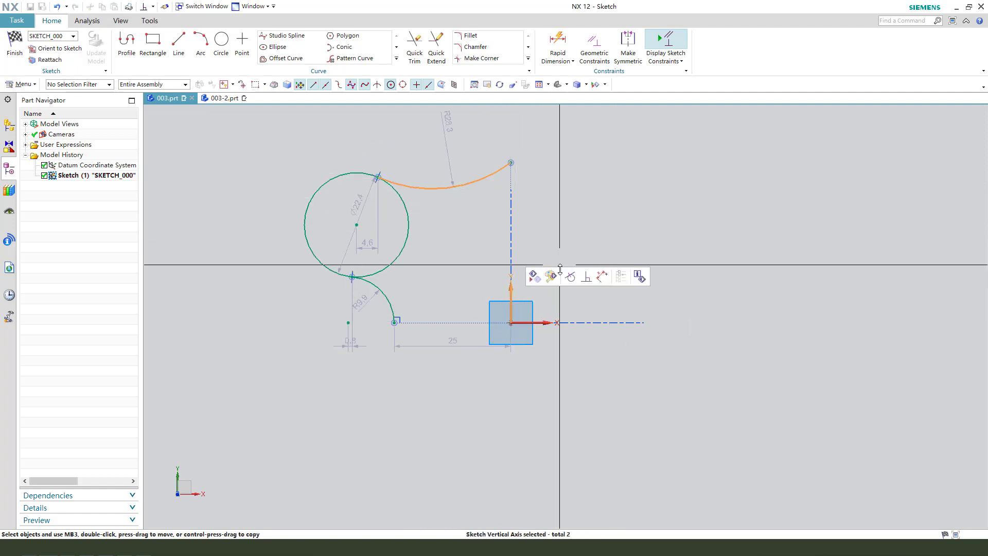
pyautogui.click(587, 278)
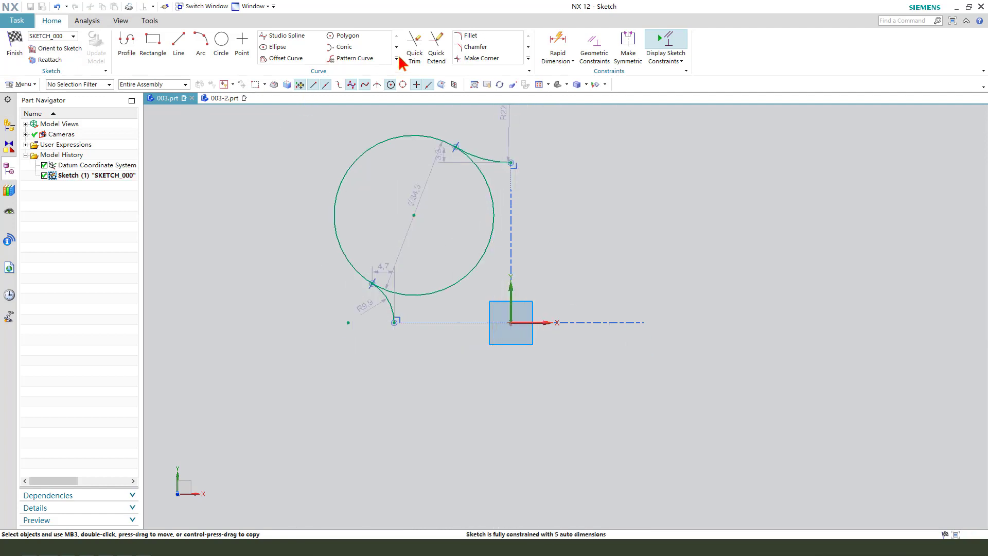
# Trim away the inner part of the circle between the two tangent arcs
pyautogui.click(419, 50)
pyautogui.click(488, 245)
pyautogui.middleClick(469, 213)
pyautogui.scroll(-2, 416, 216)
pyautogui.scroll(1, 415, 215)
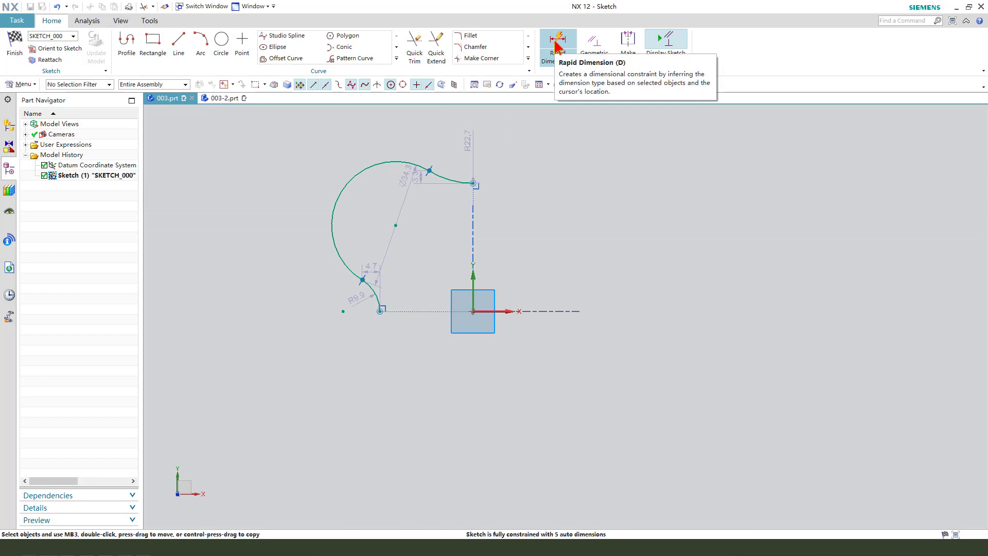
# Check the reference drawing in the image viewer and dimension the sketch's corner arc with a 12 mm radius
pyautogui.click(106, 547)
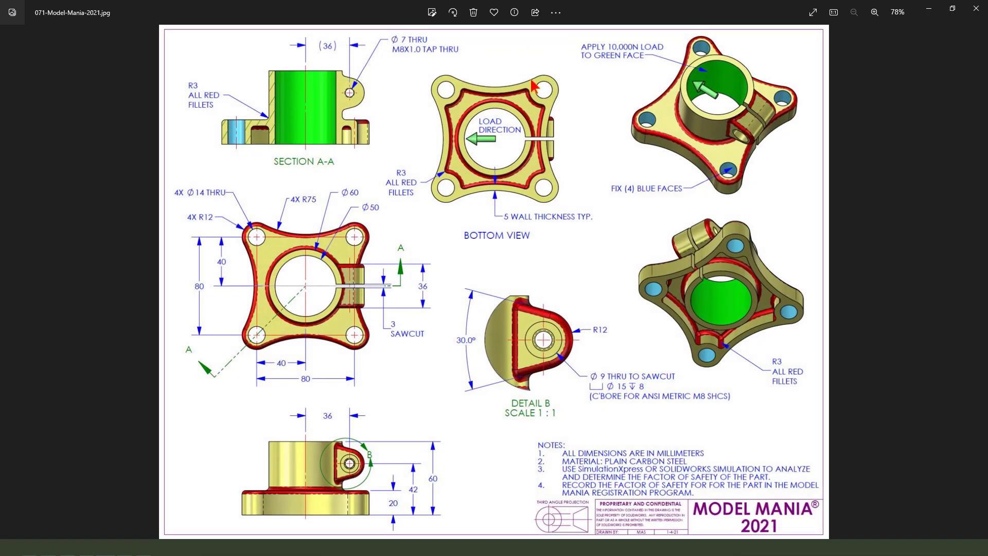
pyautogui.moveTo(652, 12); pyautogui.dragTo(0, 7)
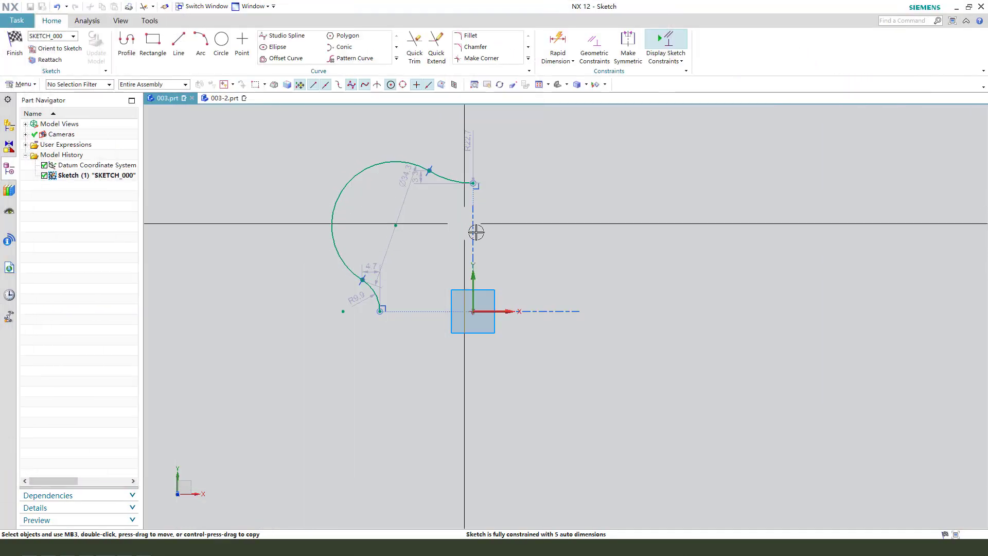
pyautogui.click(358, 174)
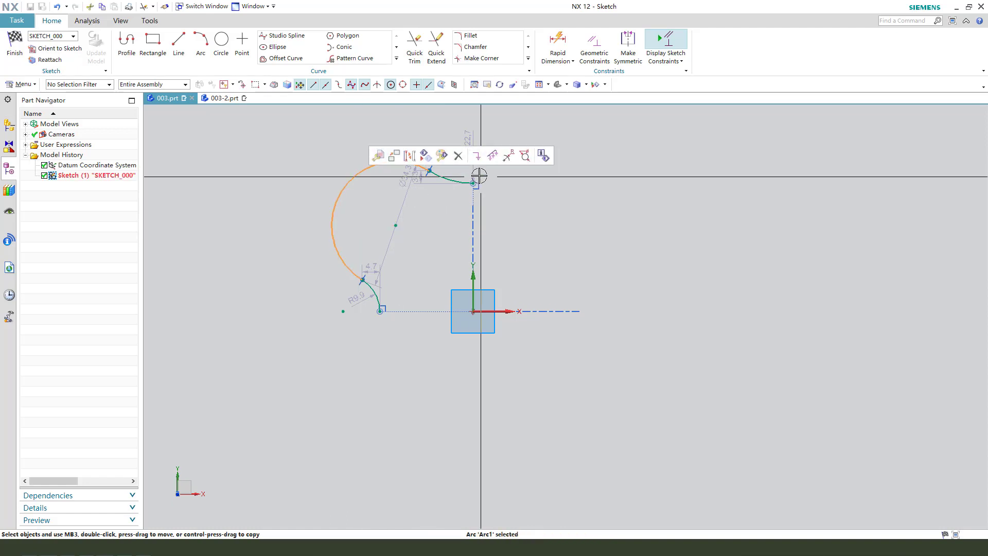
pyautogui.click(510, 157)
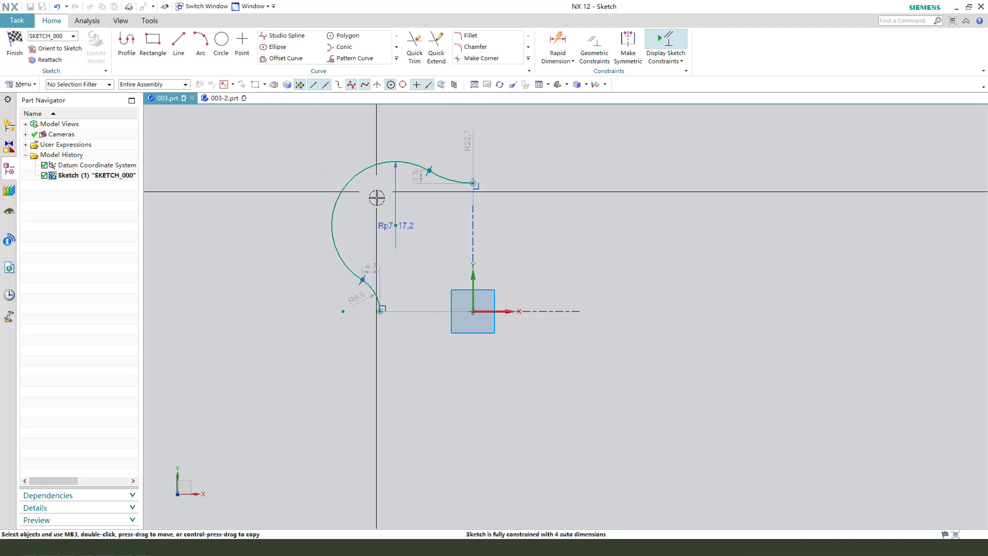
pyautogui.click(314, 158)
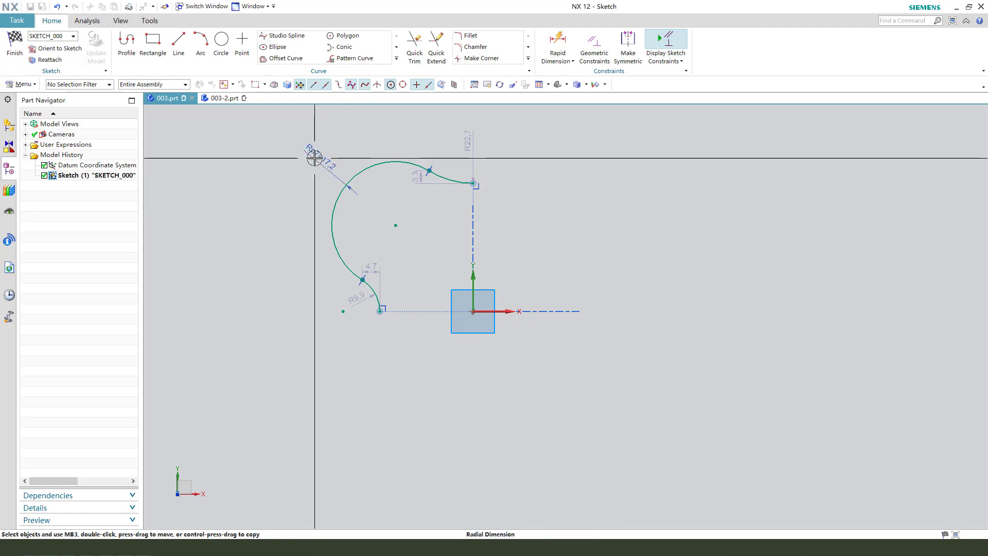
pyautogui.write('12')
pyautogui.press('Return')
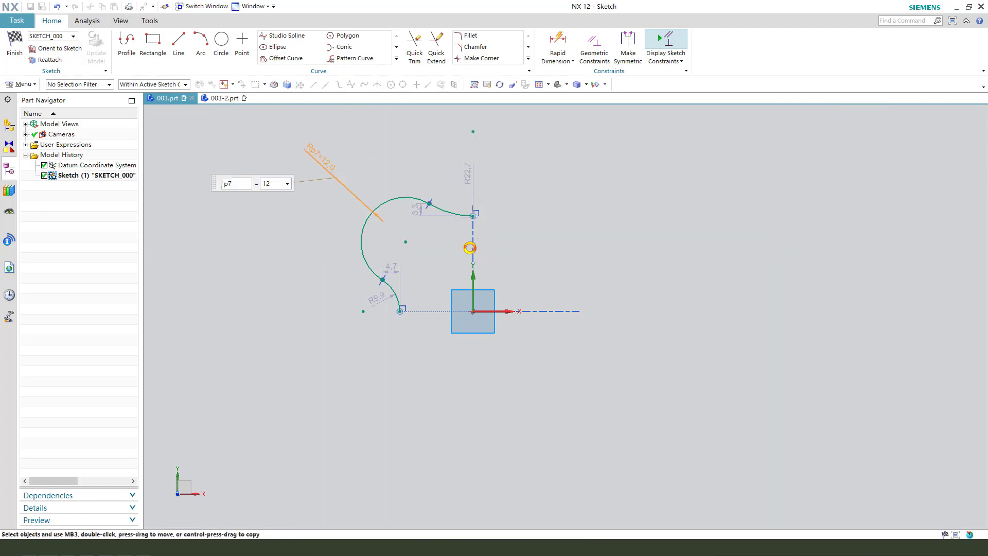
# Move the upper side arc's radius dimension below the curve and constrain both side arcs to equal radius
pyautogui.moveTo(473, 154); pyautogui.dragTo(435, 202)
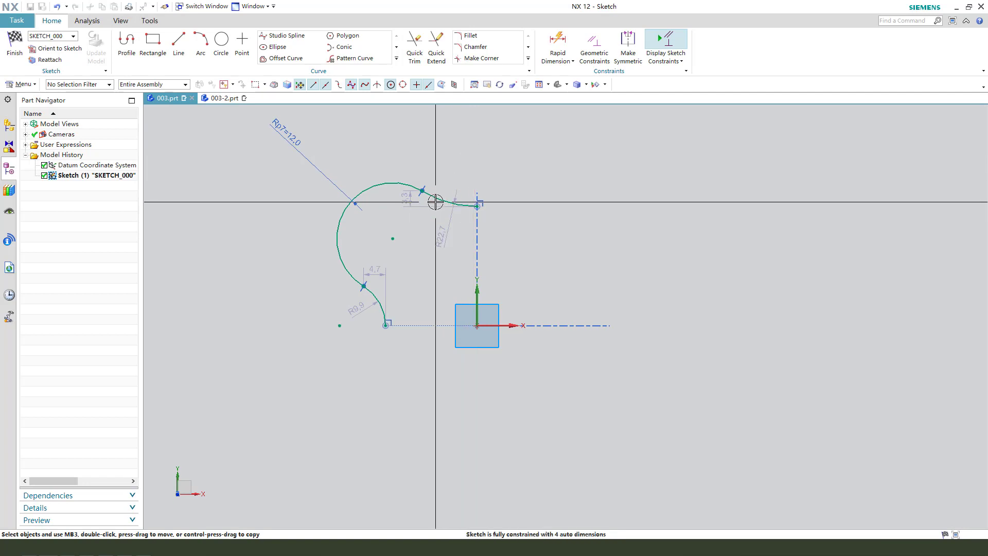
pyautogui.click(434, 202)
pyautogui.click(377, 303)
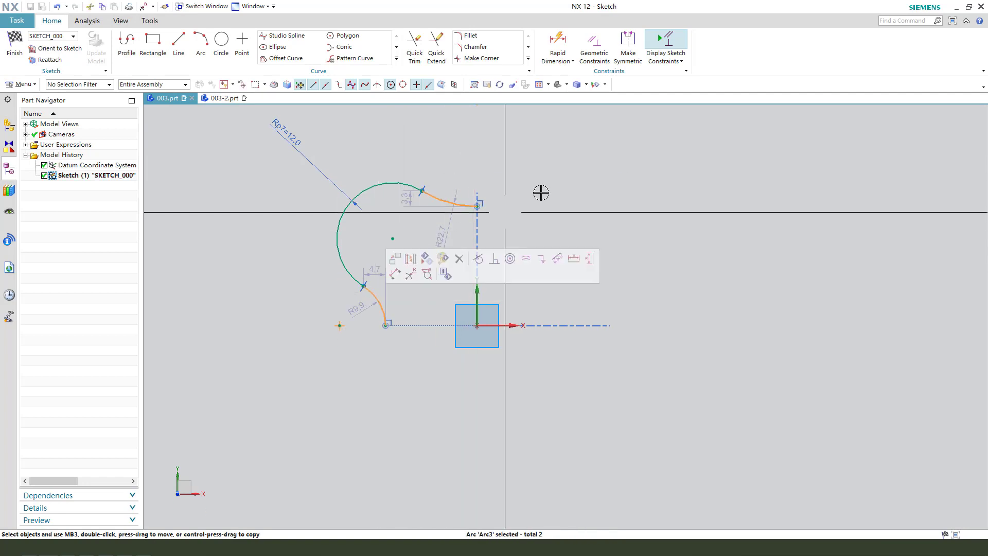
pyautogui.rightClick(437, 204)
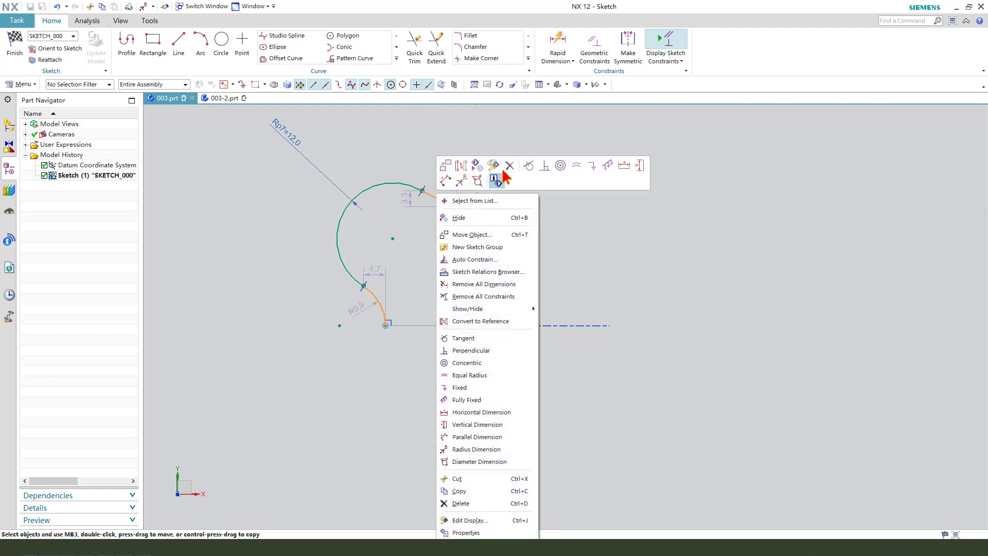
pyautogui.click(577, 166)
# Set the radius of the upper side arc to 75 mm
pyautogui.scroll(-2, 474, 231)
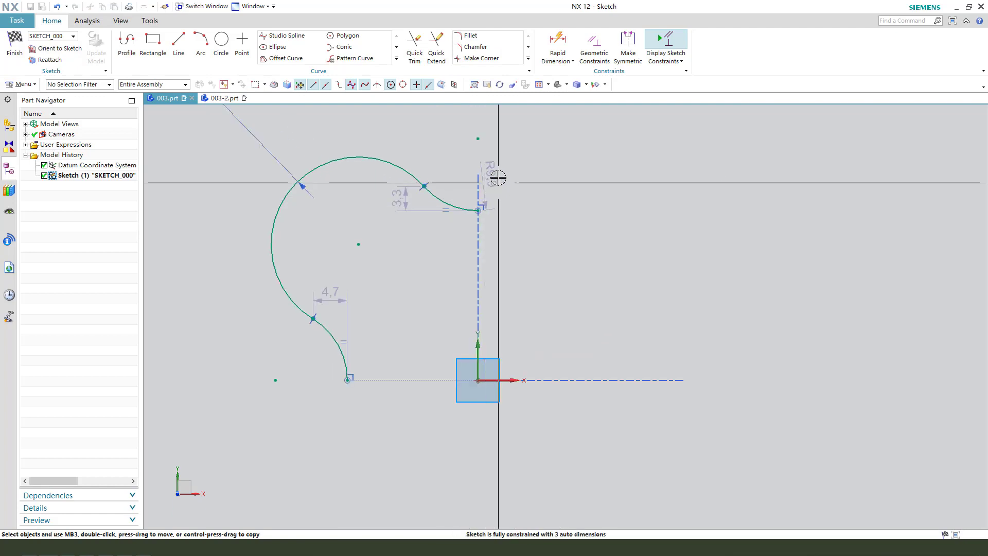
pyautogui.doubleClick(437, 240)
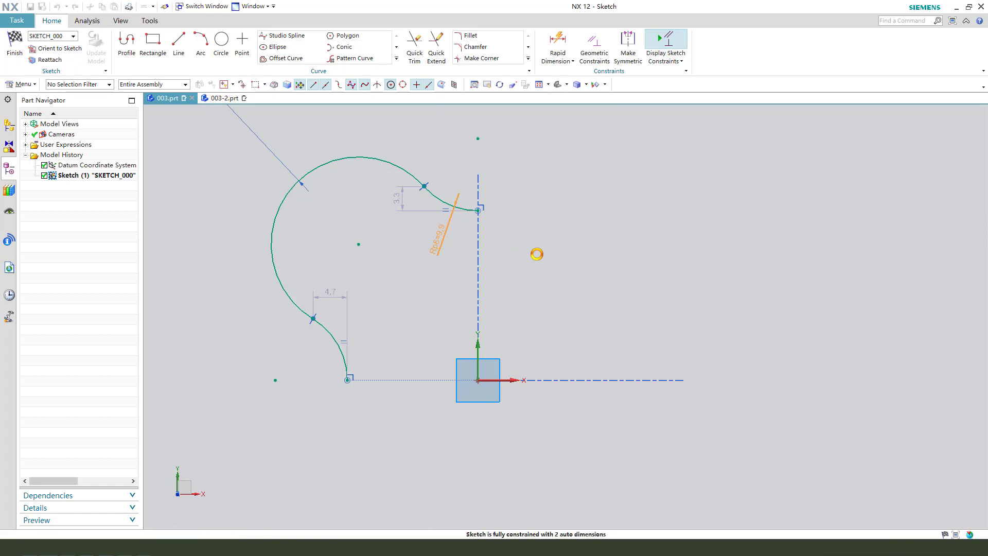
pyautogui.write('7')
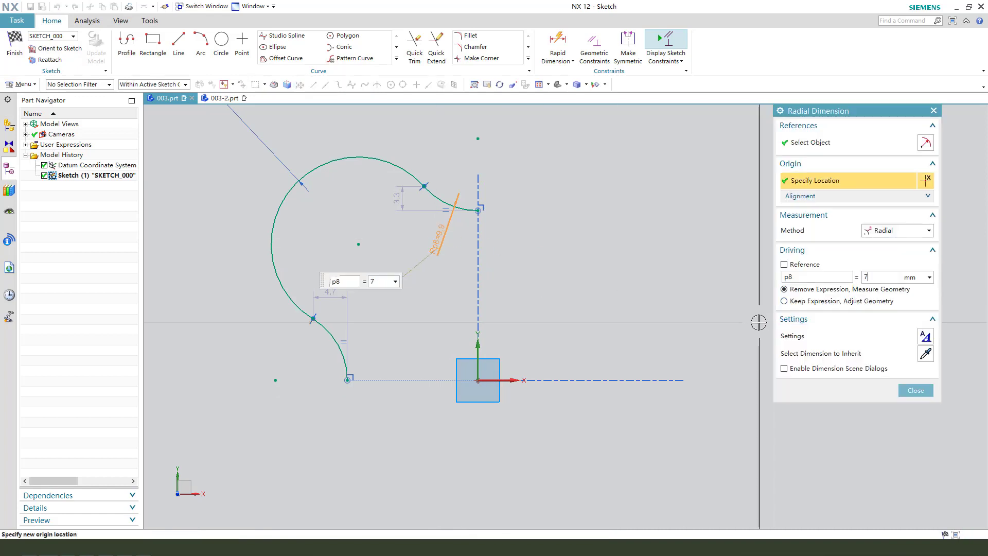
pyautogui.press('Return')
pyautogui.scroll(5, 247, 204)
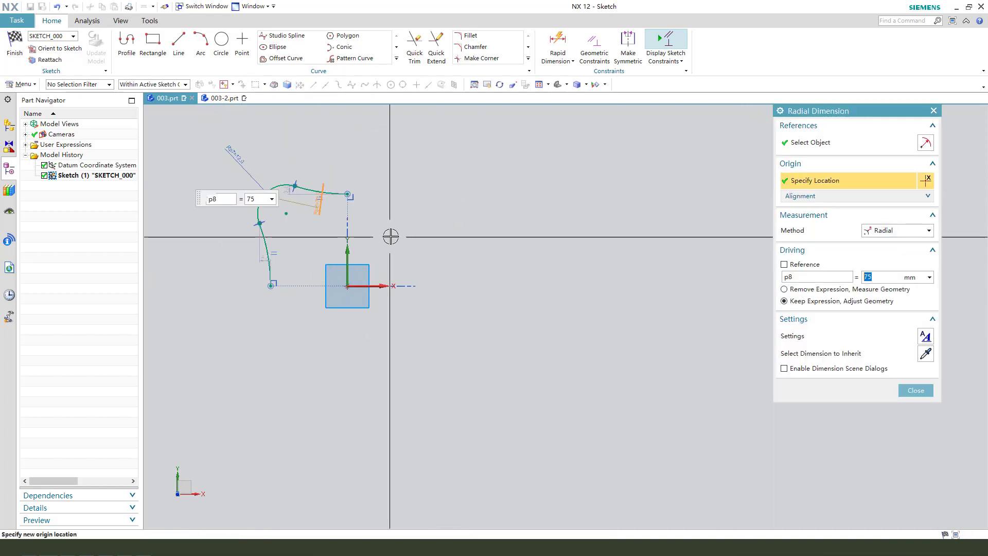
pyautogui.middleClick(391, 236)
# Dimension the horizontal distance from the corner arc's centre to the vertical axis as 40 mm
pyautogui.scroll(-1, 238, 206)
pyautogui.scroll(2, 239, 206)
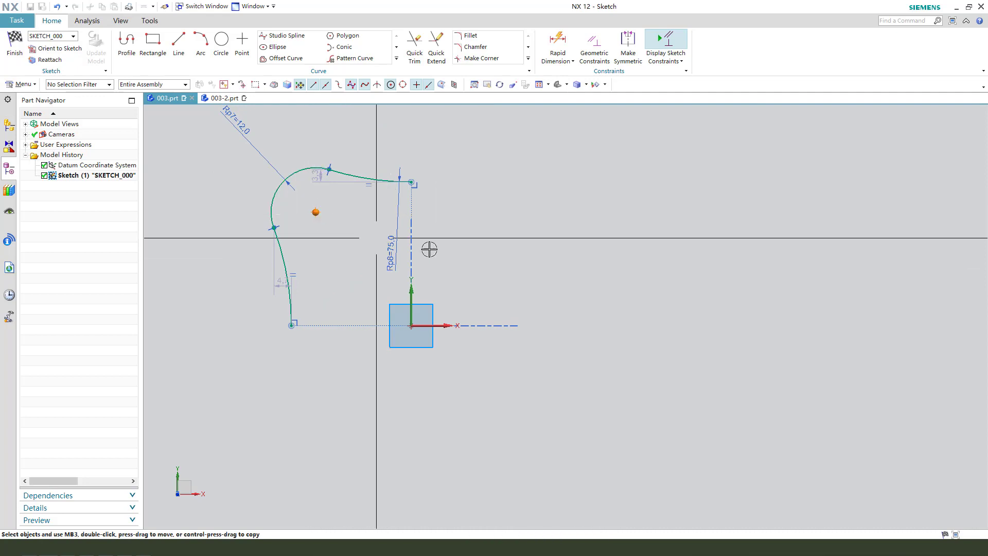
pyautogui.click(415, 294)
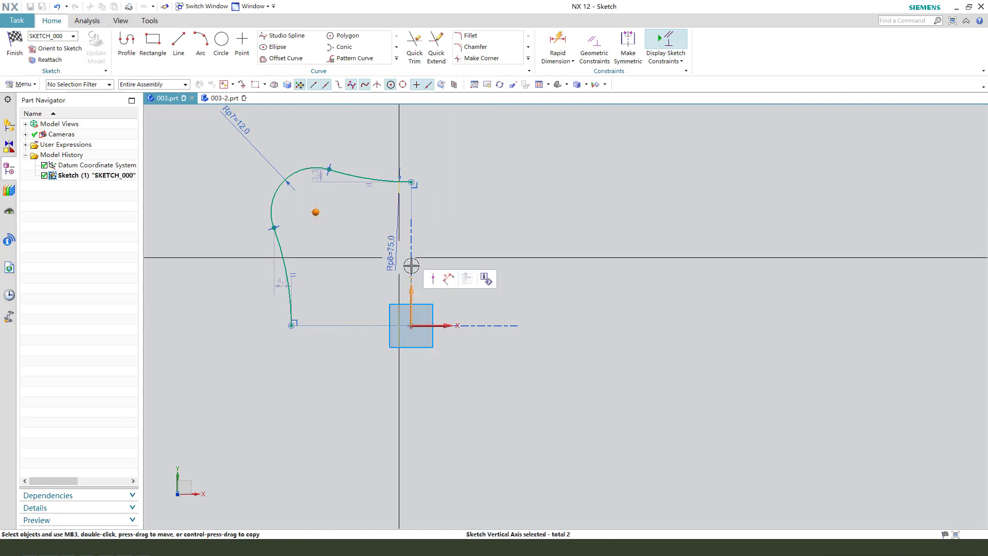
pyautogui.moveTo(360, 331)
pyautogui.mouseDown()
pyautogui.moveTo(360, 137)
pyautogui.moveTo(379, 142)
pyautogui.mouseUp()
pyautogui.doubleClick(380, 141)
pyautogui.write('40')
pyautogui.press('Return')
pyautogui.middleClick(649, 212)
pyautogui.scroll(-1, 653, 213)
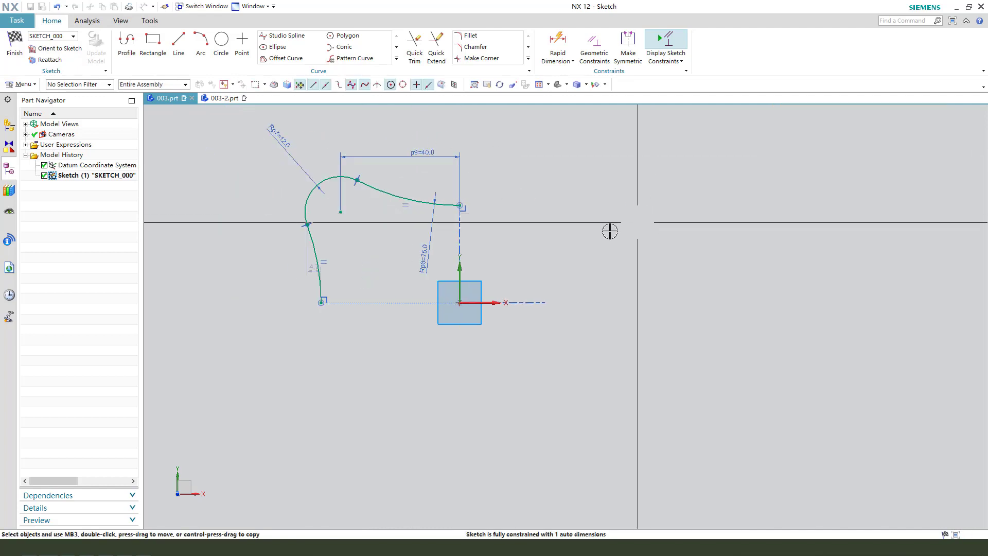
# Dimension the vertical distance from the corner arc's centre to the horizontal axis as 40 mm
pyautogui.click(340, 212)
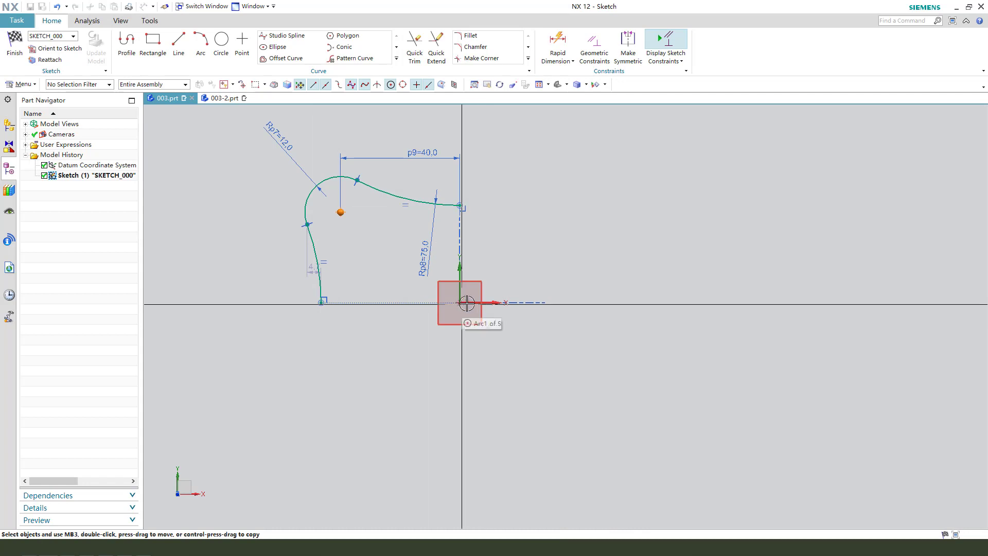
pyautogui.click(492, 291)
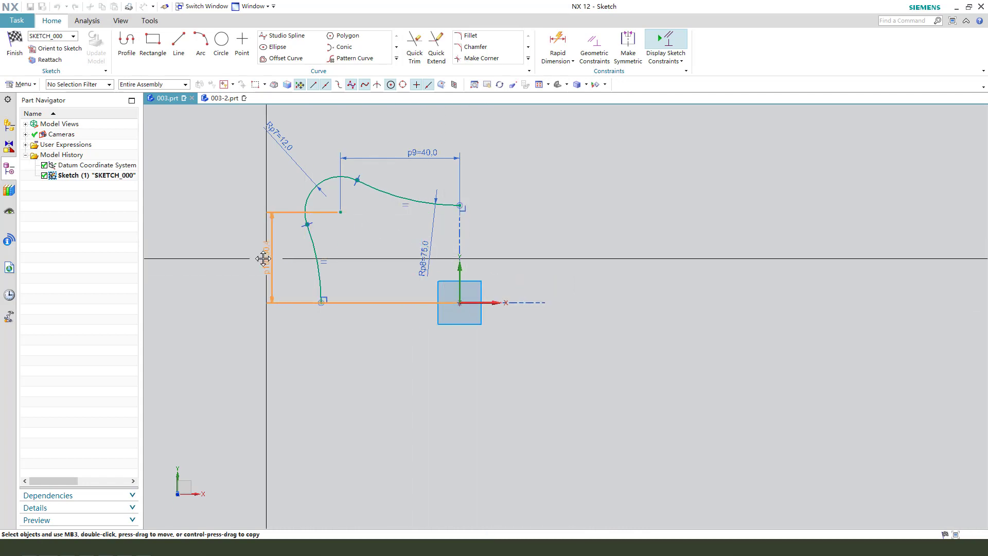
pyautogui.click(247, 263)
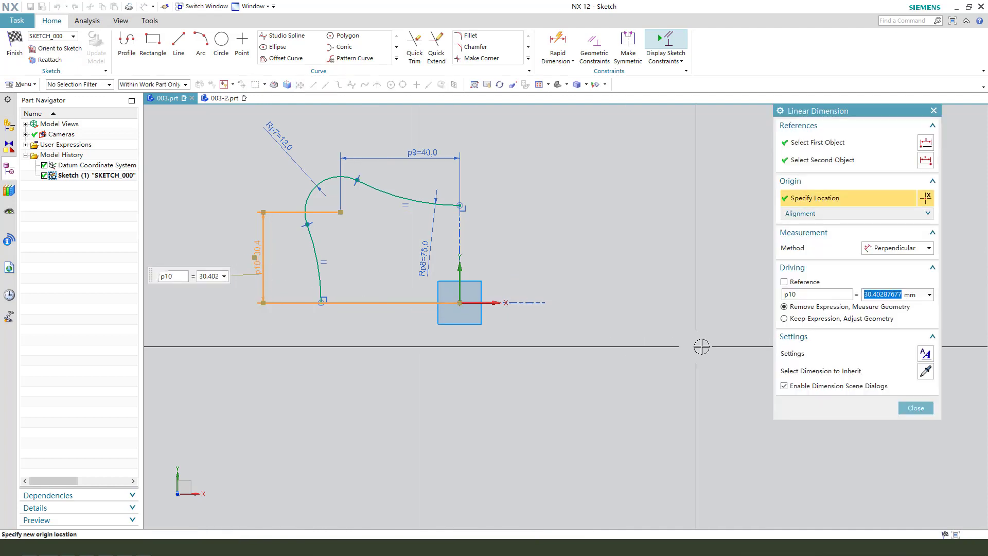
pyautogui.write('40')
pyautogui.press('Return')
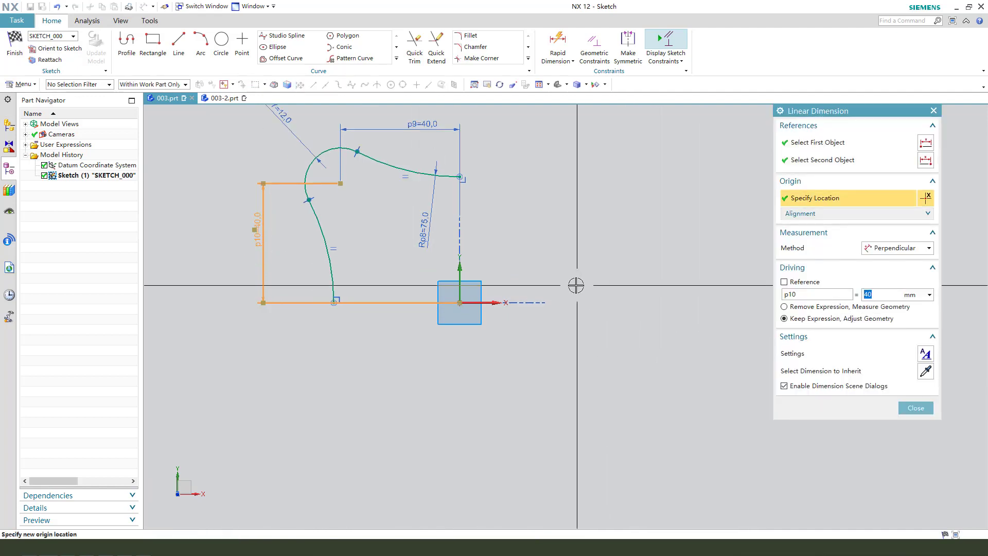
pyautogui.press('Escape')
pyautogui.scroll(1, 358, 168)
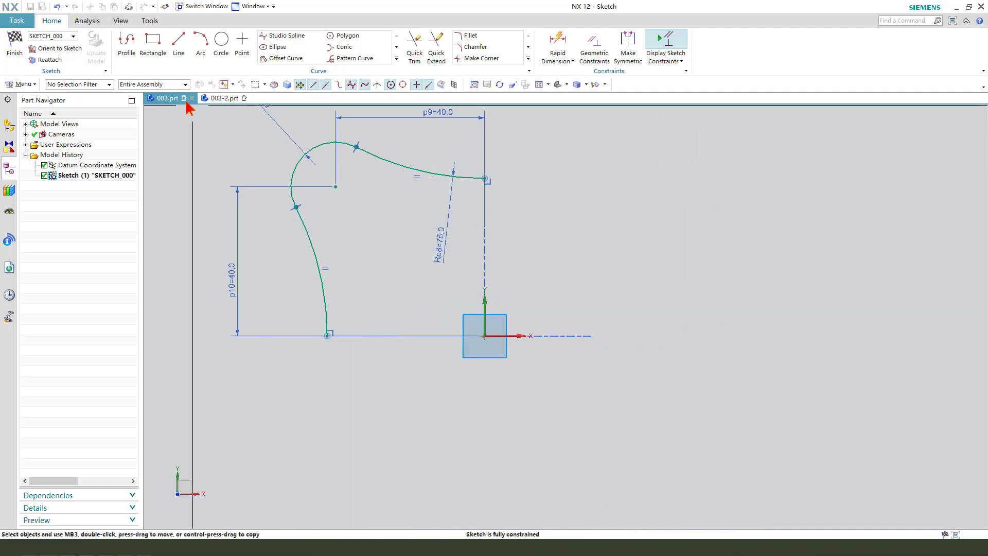
# Close the quarter profile with two lines from the upper arc's end through the origin to the lower arc's end
pyautogui.click(128, 41)
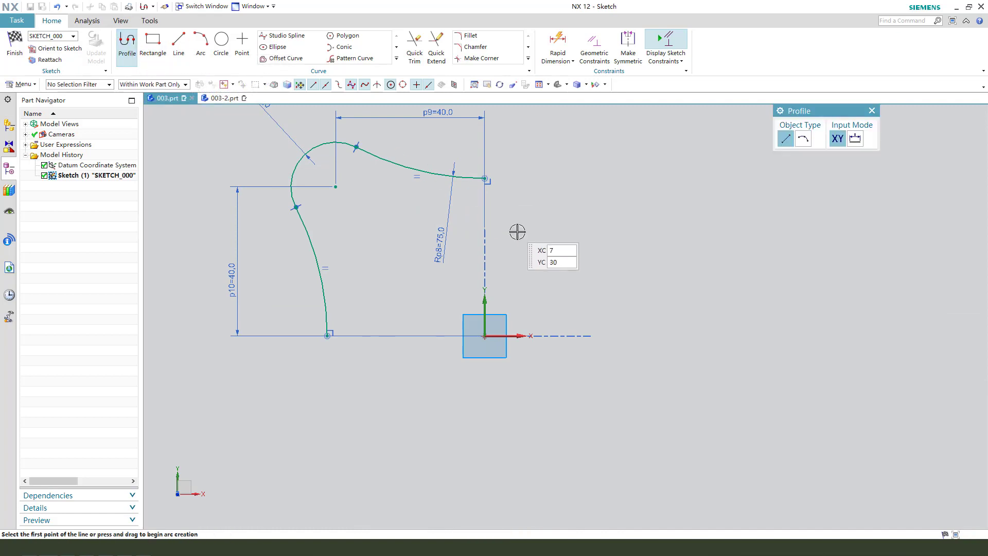
pyautogui.click(484, 179)
pyautogui.click(484, 336)
pyautogui.click(327, 335)
pyautogui.middleClick(587, 275)
pyautogui.scroll(-1, 525, 364)
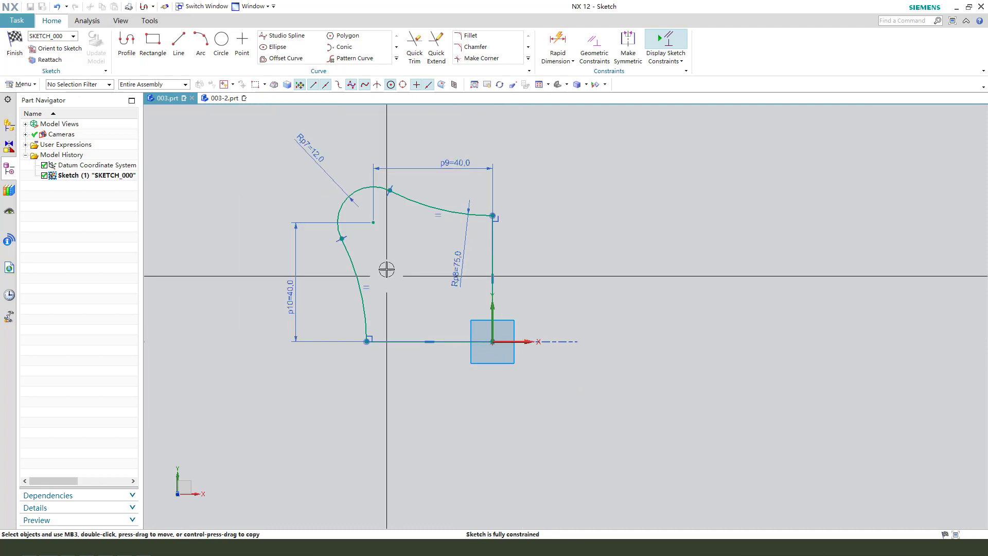
# Draw a 14 mm diameter circle concentric with the corner arc
pyautogui.click(221, 41)
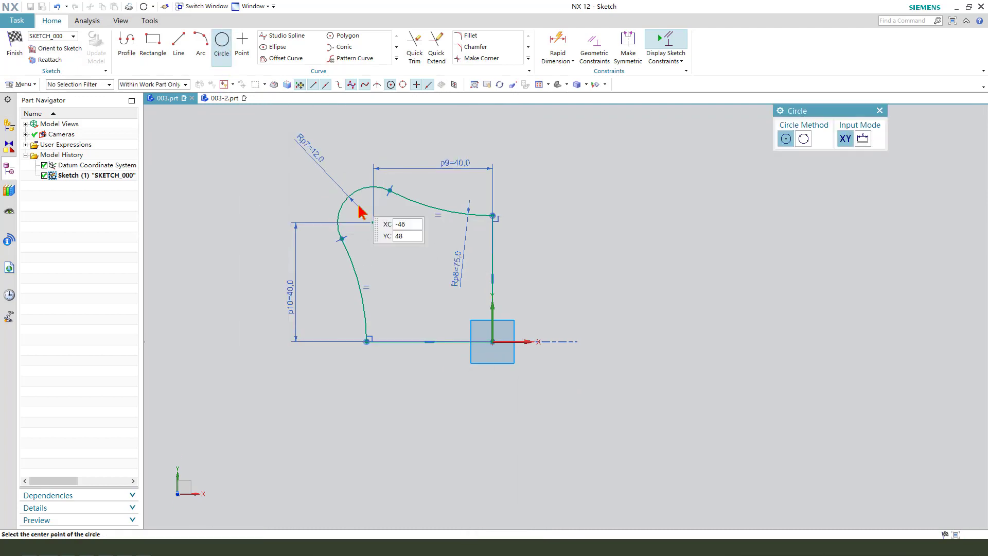
pyautogui.click(373, 223)
pyautogui.click(384, 242)
pyautogui.middleClick(393, 147)
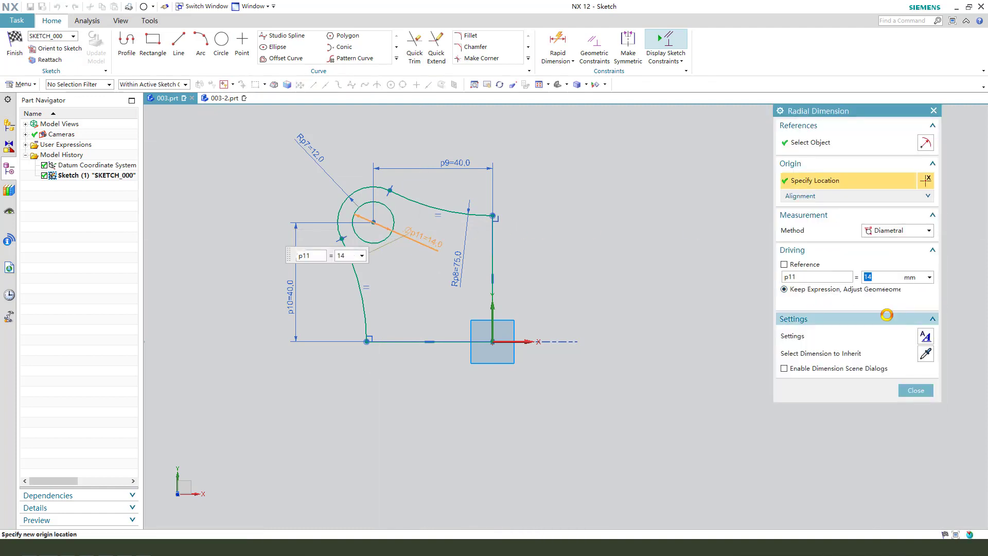
pyautogui.middleClick(567, 185)
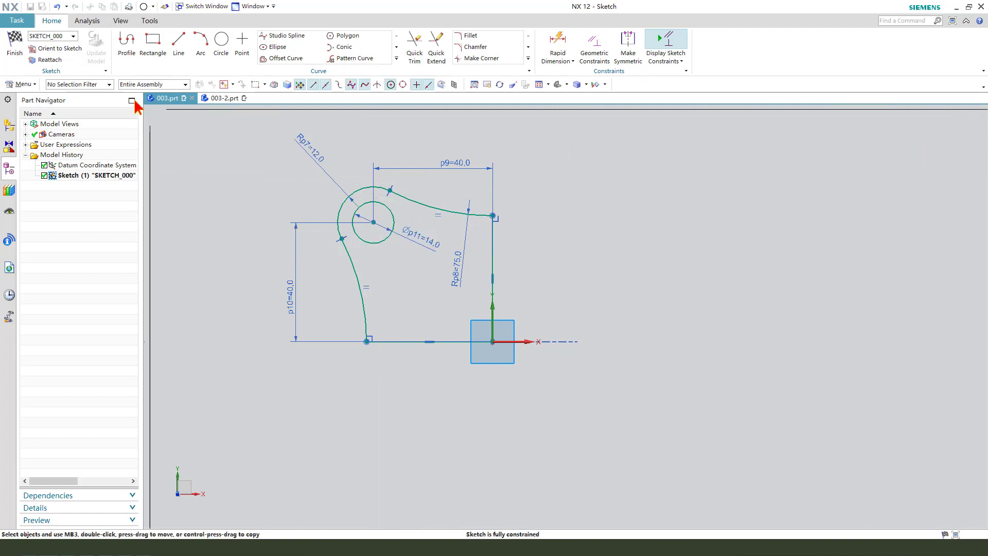
# Finish the sketch and extrude the quarter profile 20 mm as a solid with Boolean set to None
pyautogui.click(15, 42)
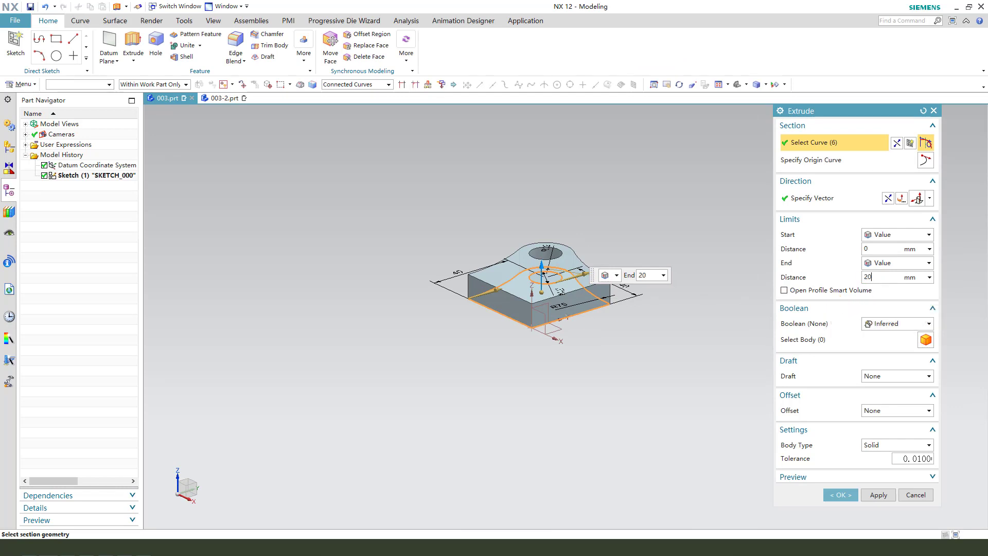
pyautogui.click(906, 323)
pyautogui.click(883, 335)
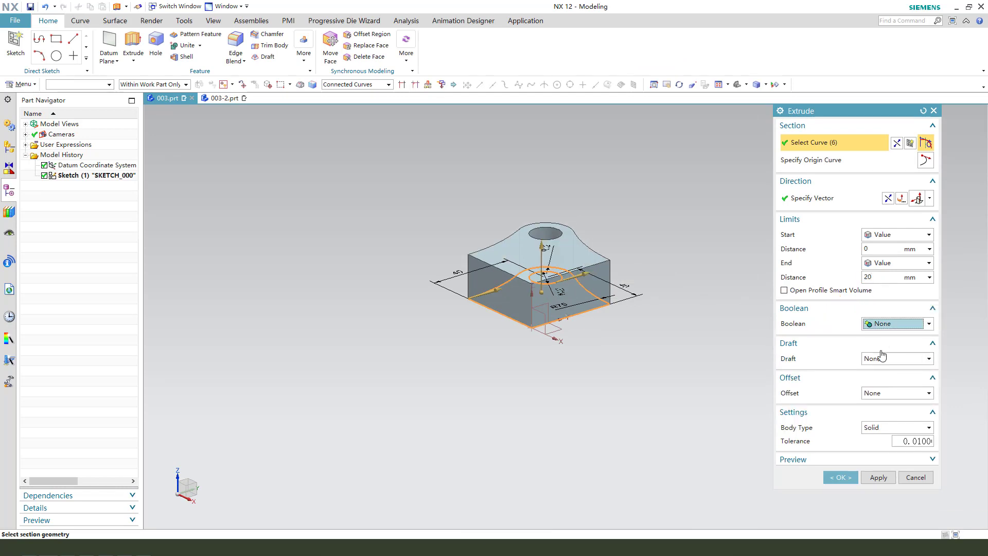
pyautogui.click(845, 478)
# Shell the quarter block, removing its underside and the two flat side faces that meet at the origin
pyautogui.moveTo(640, 262); pyautogui.dragTo(550, 333, button='middle')
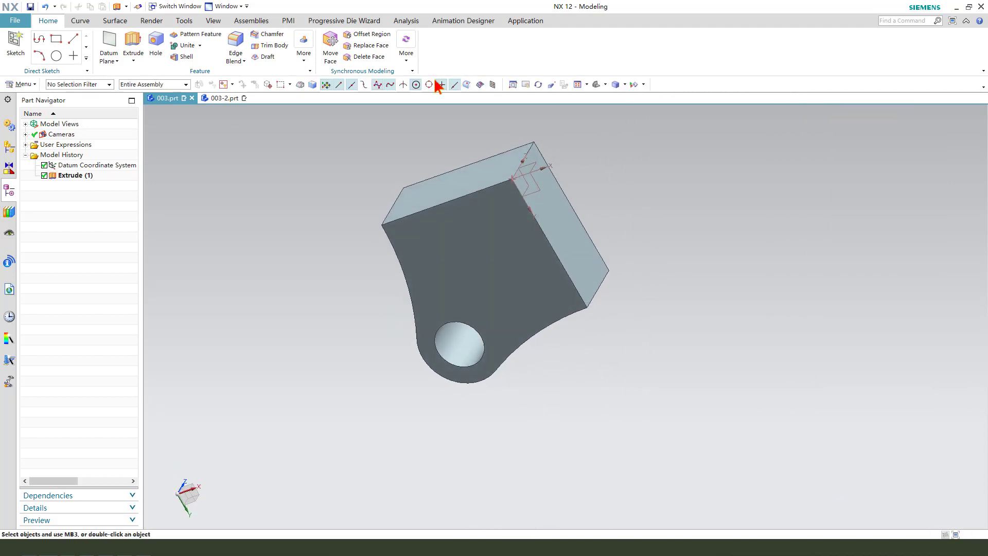
pyautogui.click(185, 57)
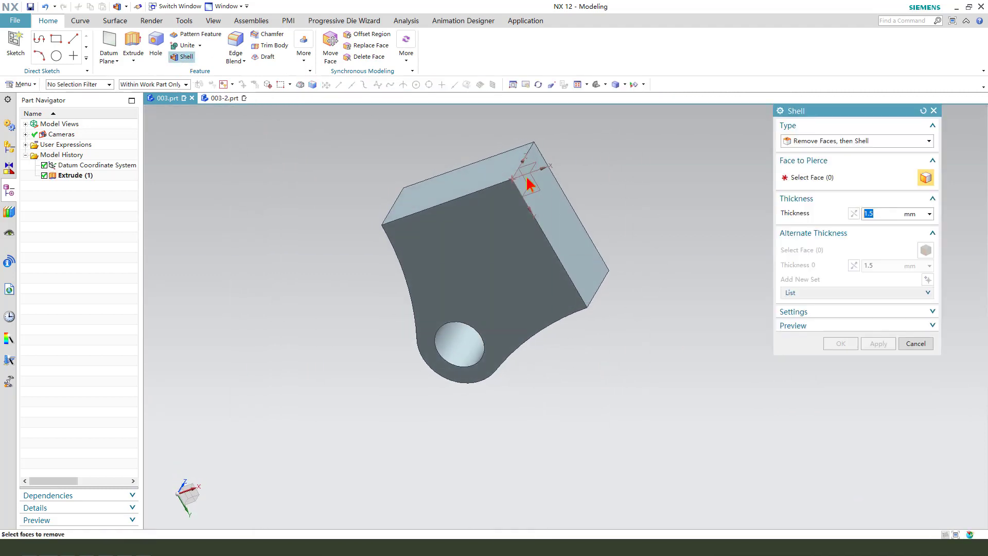
pyautogui.click(476, 182)
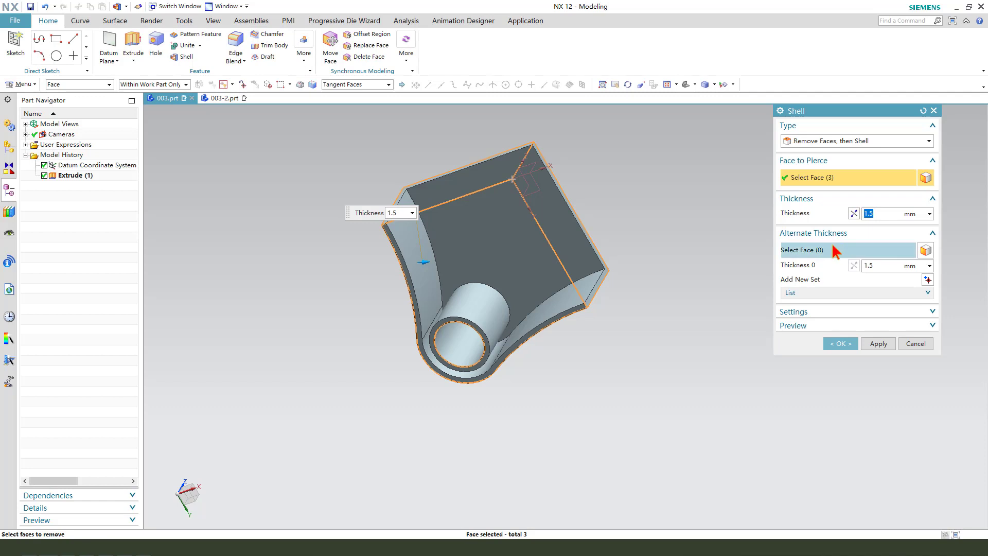
pyautogui.click(844, 352)
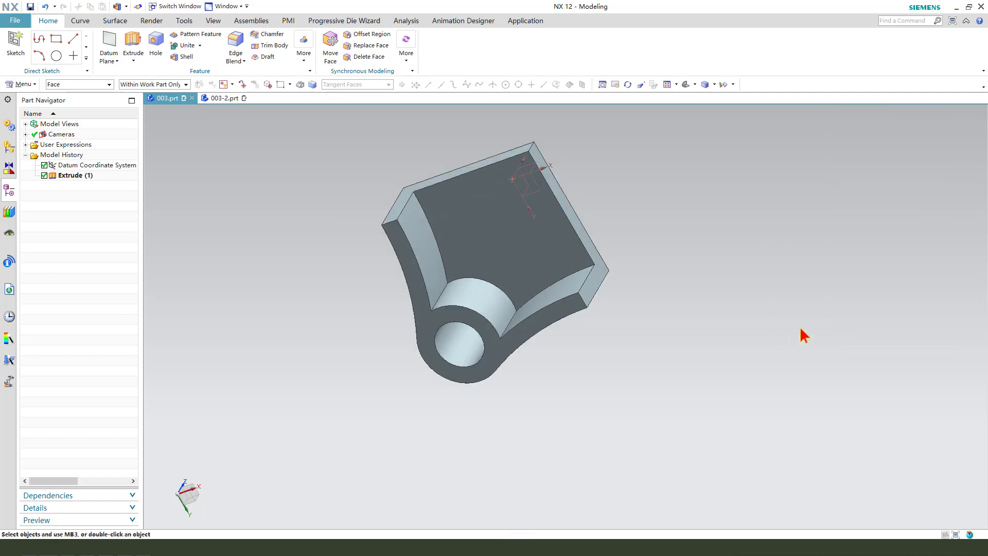
# Mirror the extrude and shell features about the YZ plane of the datum coordinate system
pyautogui.moveTo(658, 294); pyautogui.dragTo(297, 210, button='middle')
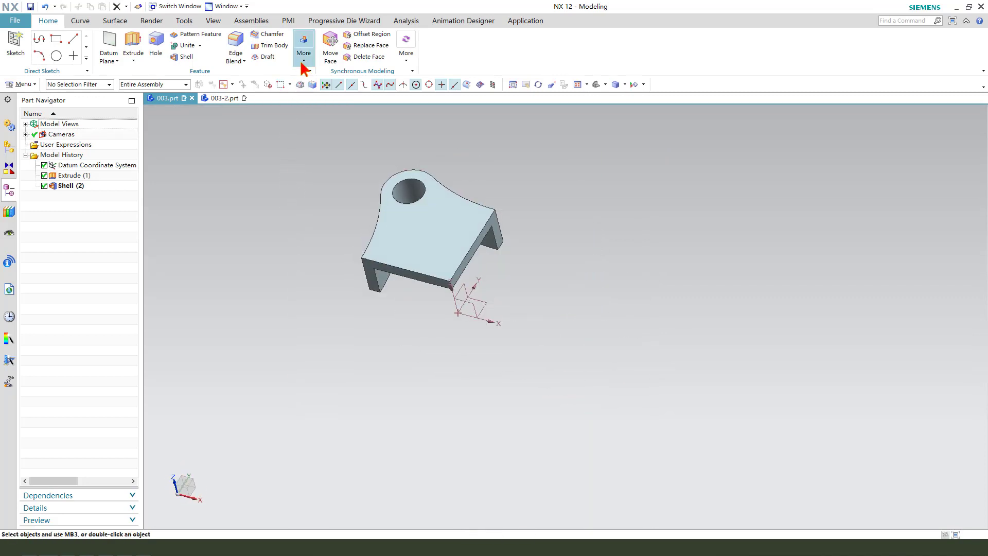
pyautogui.click(304, 57)
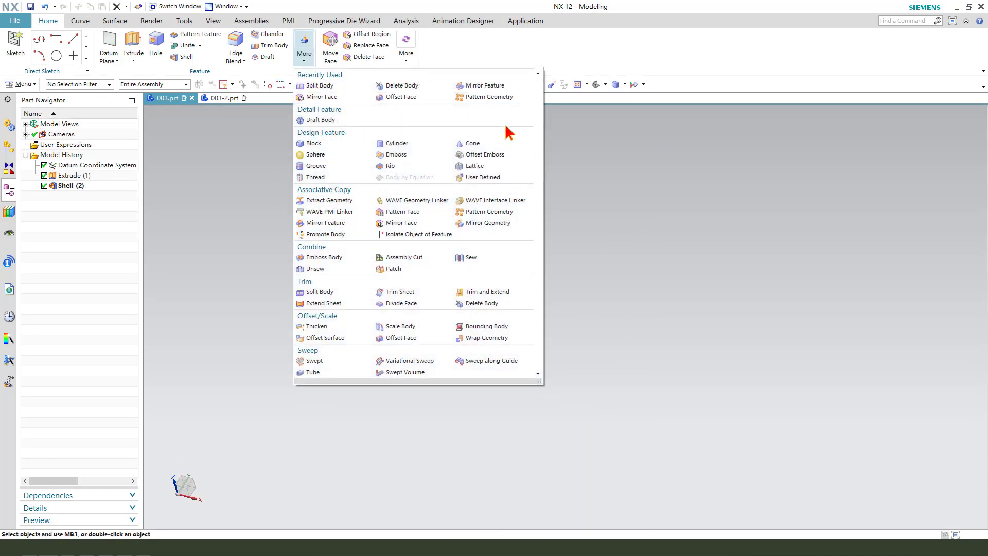
pyautogui.click(471, 87)
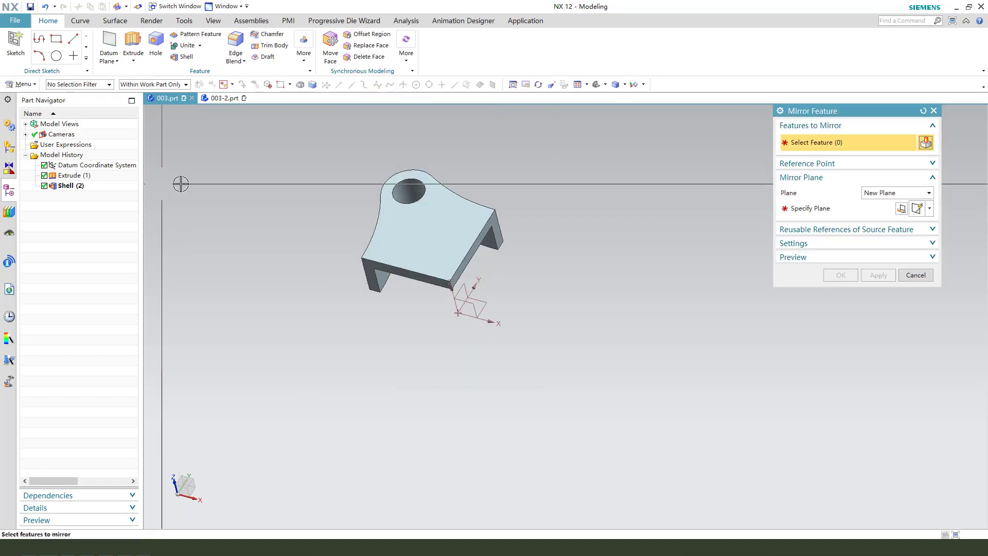
pyautogui.click(67, 175)
pyautogui.click(68, 185)
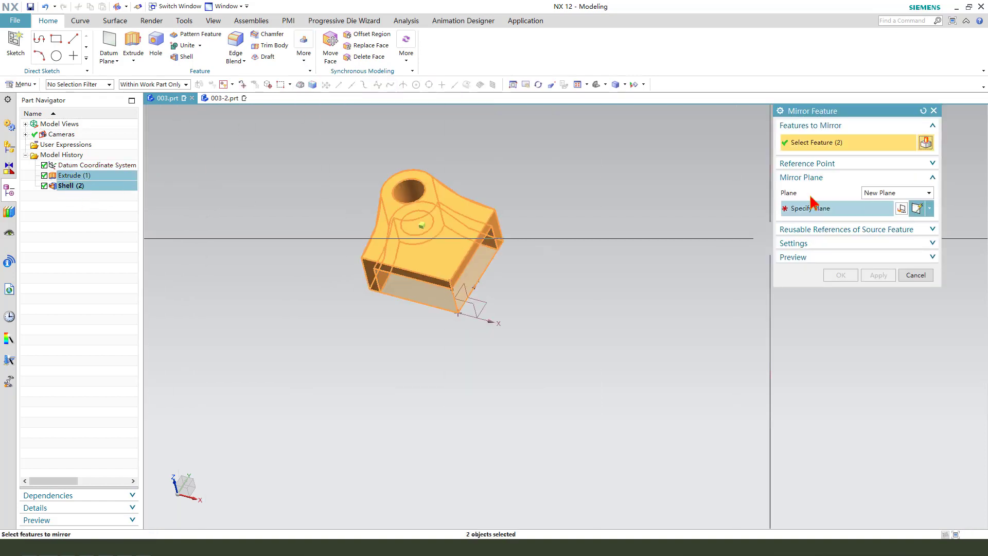
pyautogui.click(818, 208)
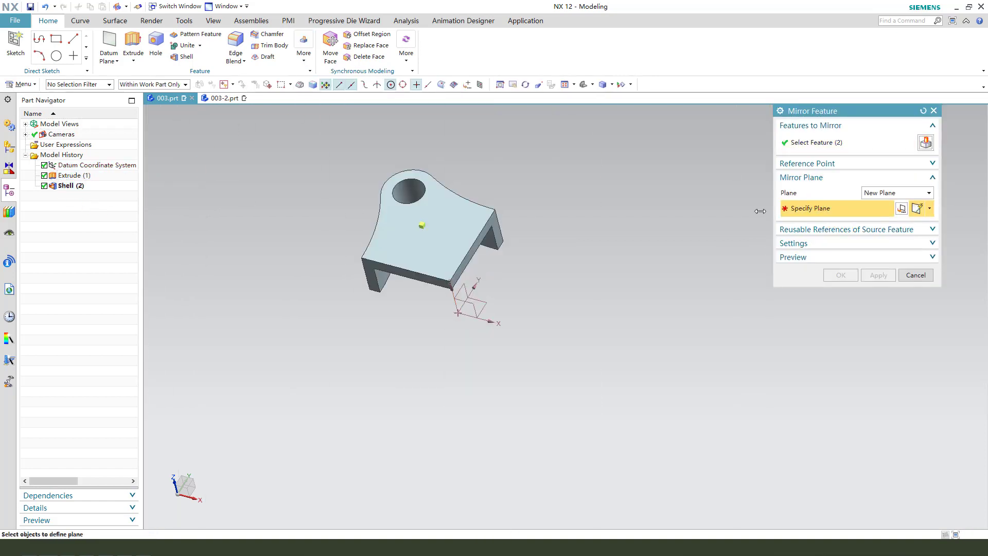
pyautogui.click(466, 287)
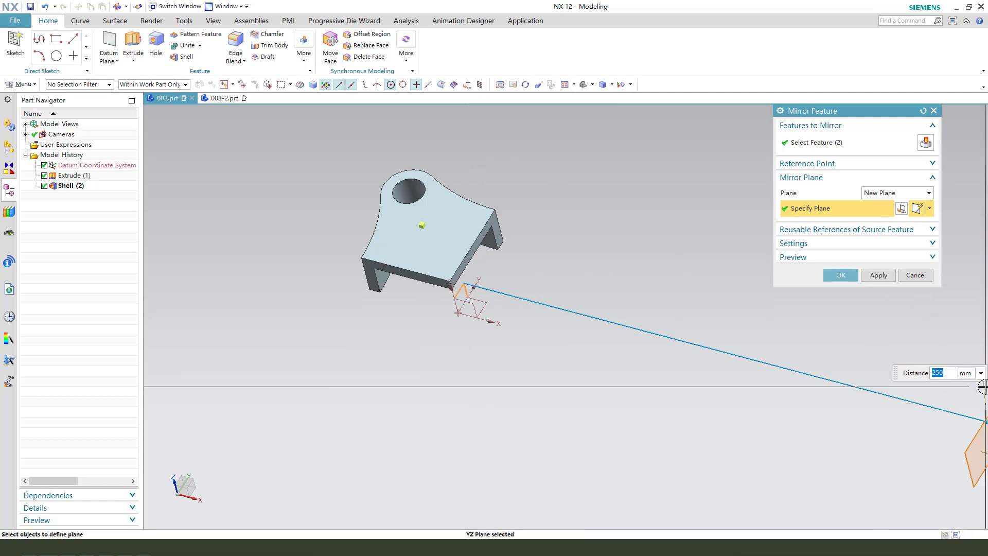
pyautogui.click(842, 275)
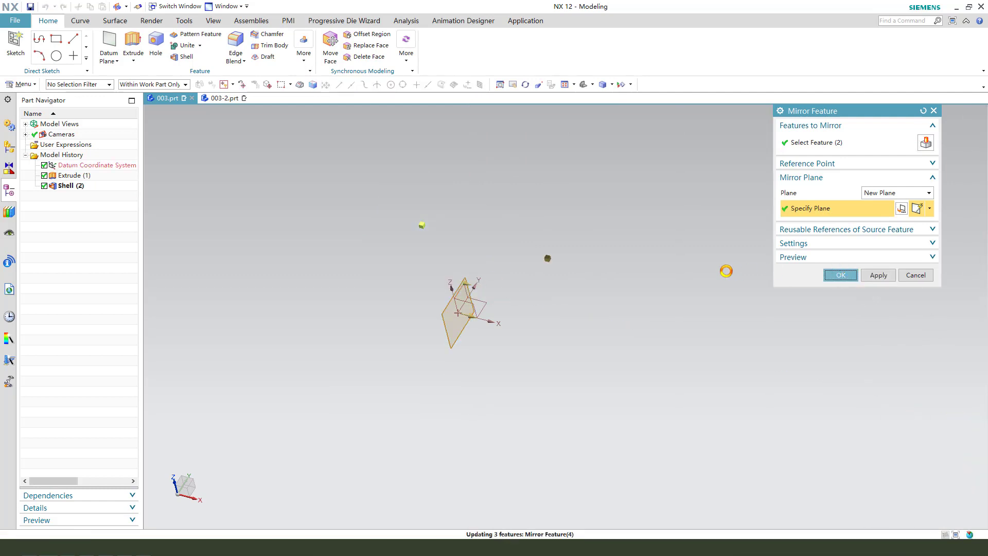
# Mirror the extrude, shell and first mirror features about the XZ plane to complete the four-cornered base
pyautogui.click(304, 58)
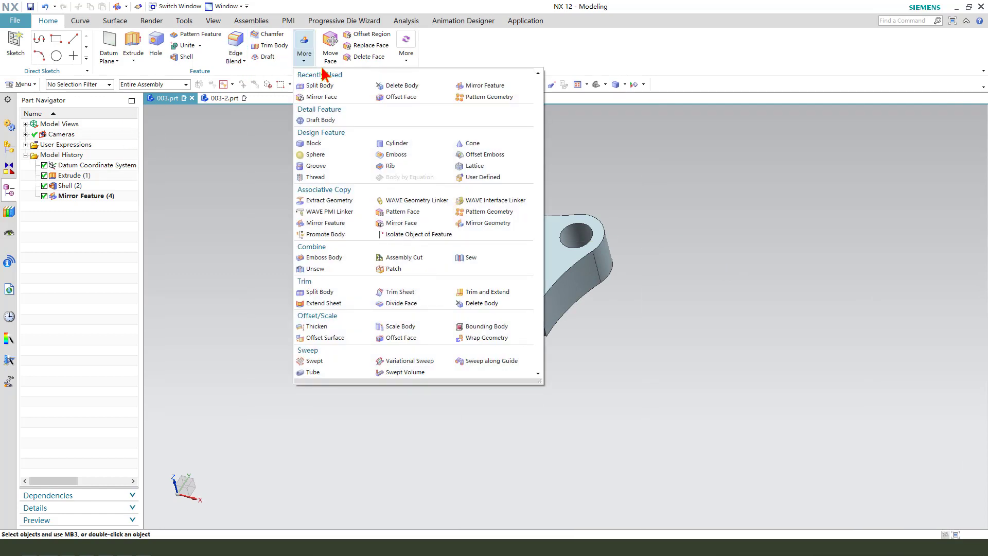
pyautogui.click(474, 85)
pyautogui.click(83, 177)
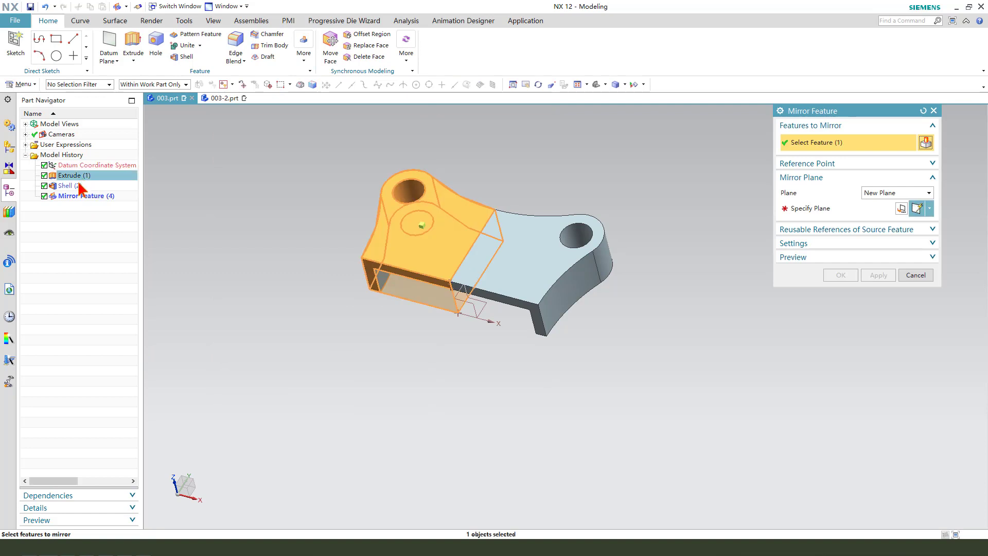
pyautogui.click(803, 208)
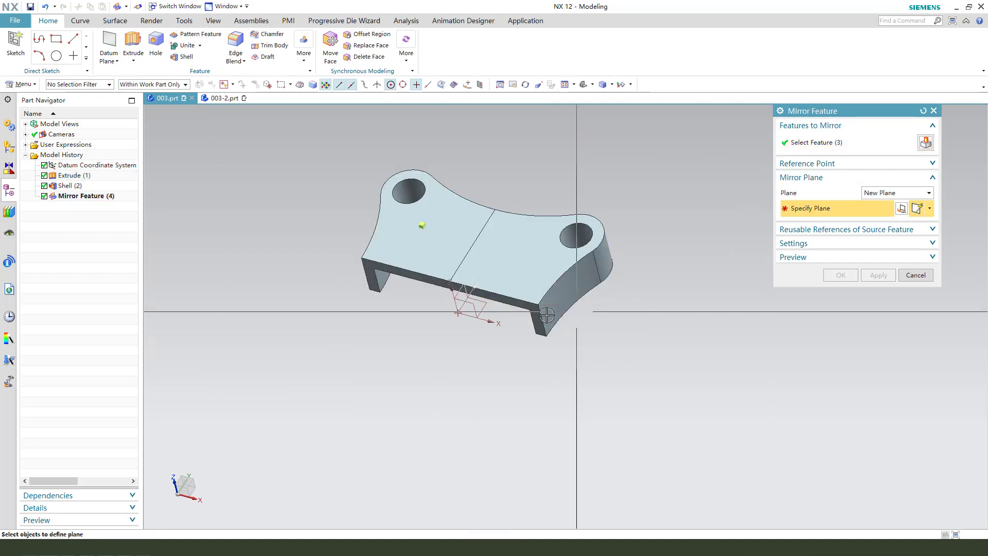
pyautogui.click(485, 306)
pyautogui.click(841, 275)
# Unite the four quarter bodies of the base into one solid
pyautogui.moveTo(636, 316); pyautogui.dragTo(592, 268, button='middle')
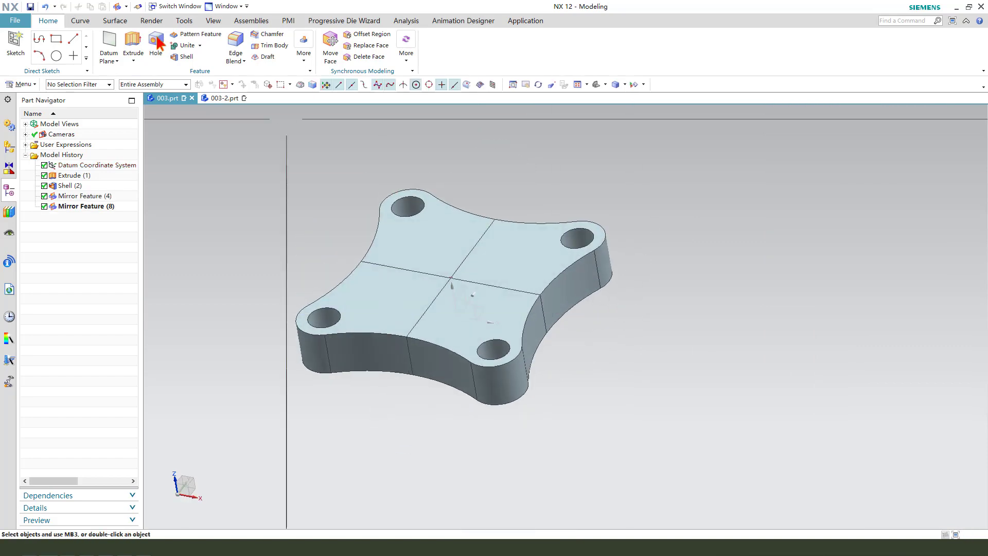
pyautogui.click(186, 46)
pyautogui.click(510, 252)
pyautogui.click(505, 311)
pyautogui.click(404, 311)
pyautogui.click(842, 272)
# Start an Extrude sketch on the base's top face and draw a circle centred on the origin
pyautogui.moveTo(589, 326); pyautogui.dragTo(566, 335, button='middle')
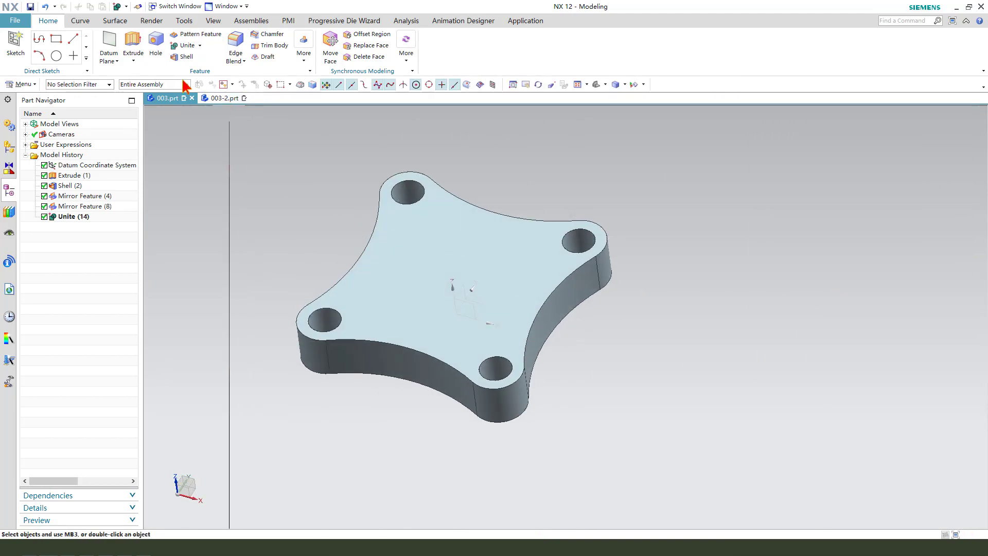
pyautogui.click(133, 47)
pyautogui.scroll(-3, 464, 237)
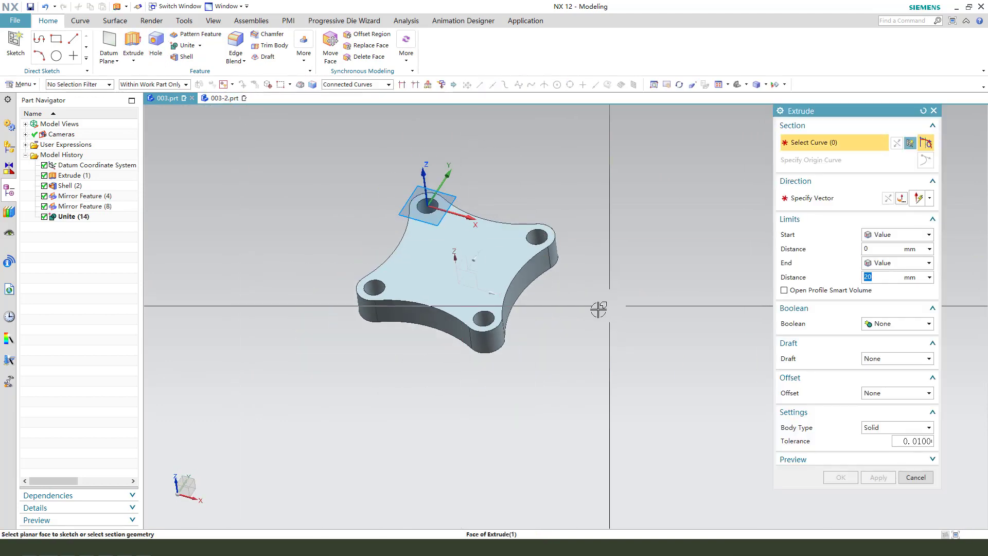
pyautogui.click(485, 276)
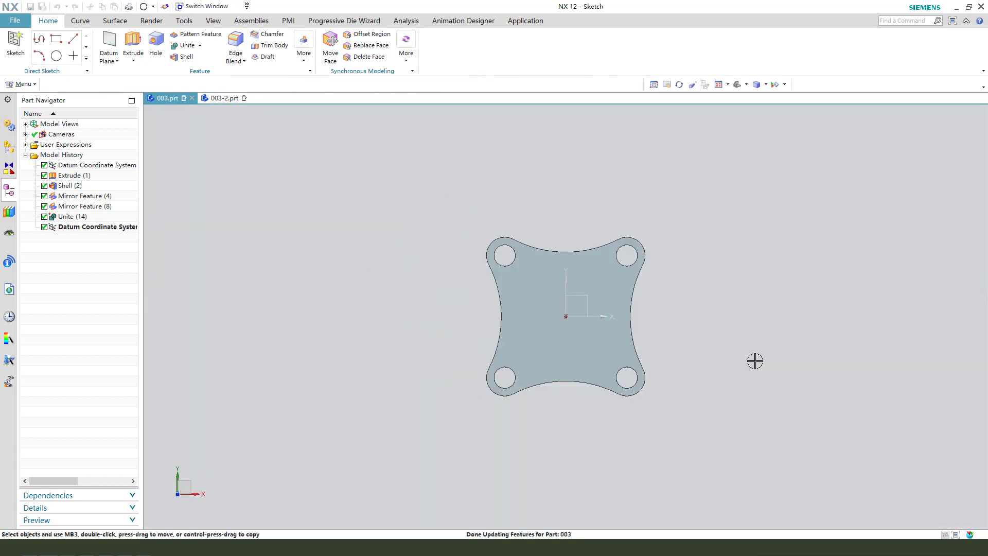
pyautogui.click(227, 50)
pyautogui.click(566, 316)
pyautogui.click(596, 292)
pyautogui.press('Escape')
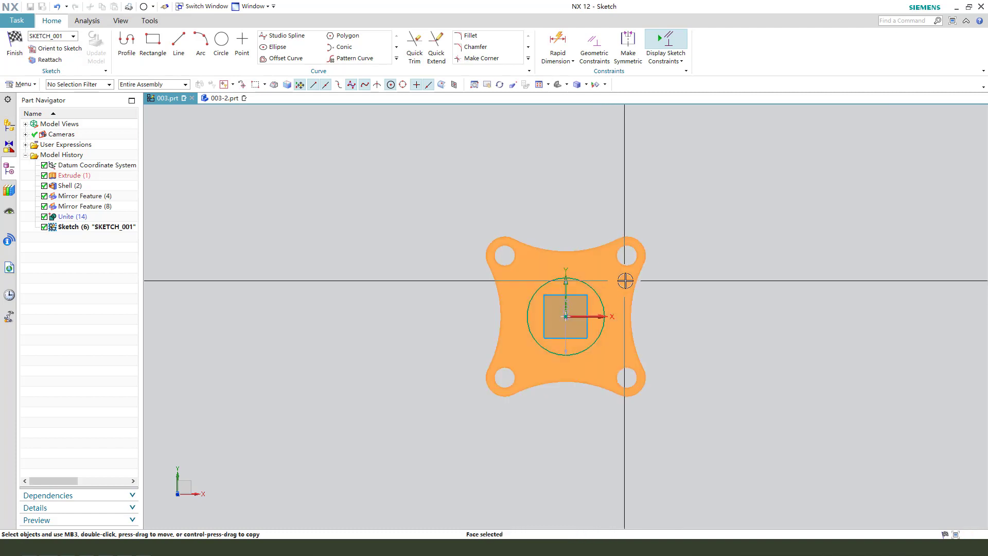
# Set the central circle's diameter to 60 mm, place its dimension outside the base outline, and finish the sketch
pyautogui.moveTo(566, 304); pyautogui.dragTo(674, 258)
pyautogui.doubleClick(674, 259)
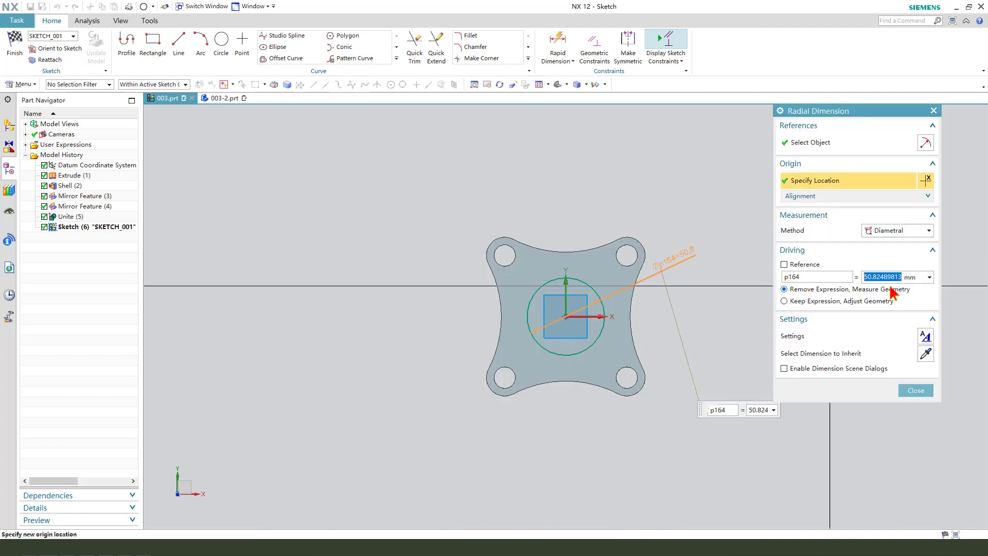
pyautogui.middleClick(615, 221)
pyautogui.click(27, 43)
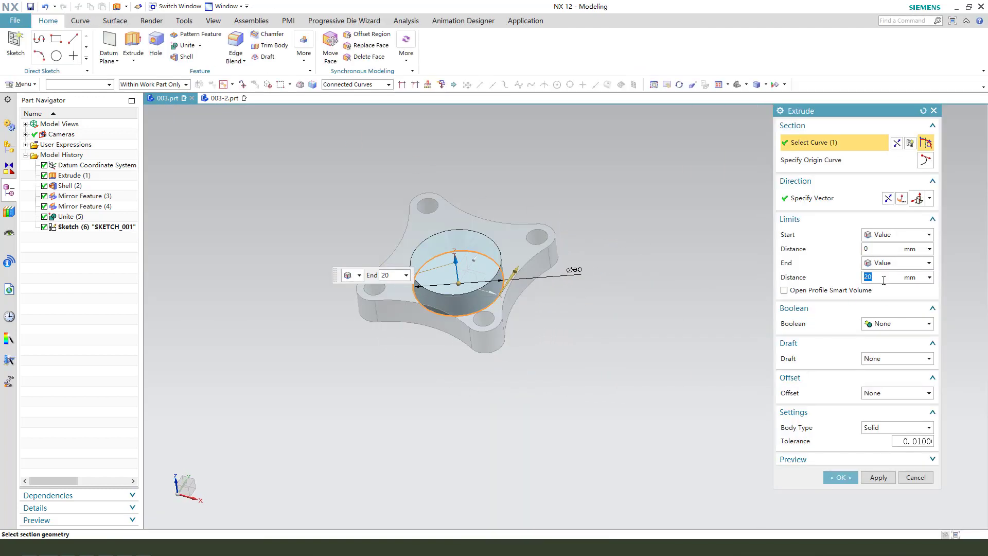
# Extrude the 60 mm circle to a distance of 60 mm and unite it with the base body
pyautogui.write('60')
pyautogui.press('Return')
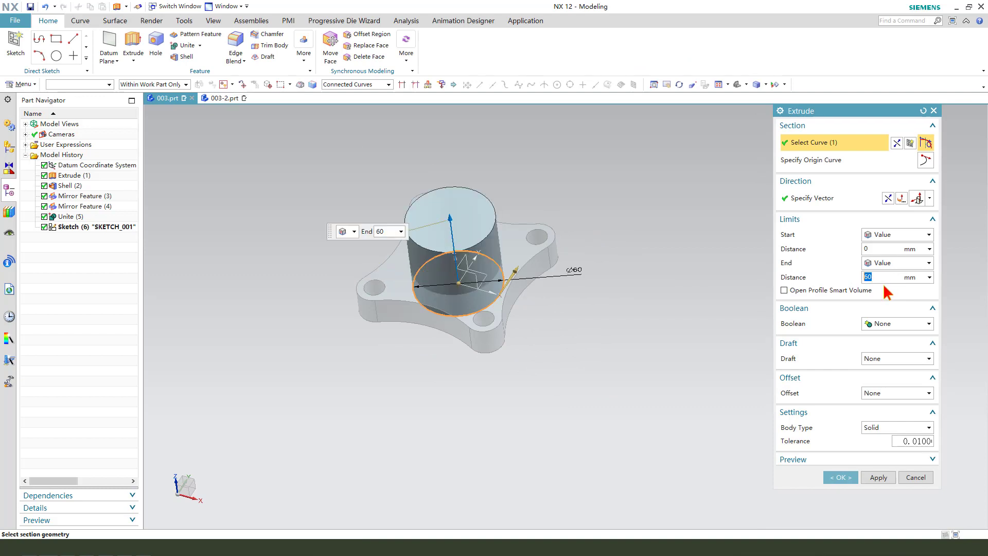
pyautogui.click(887, 327)
pyautogui.click(882, 347)
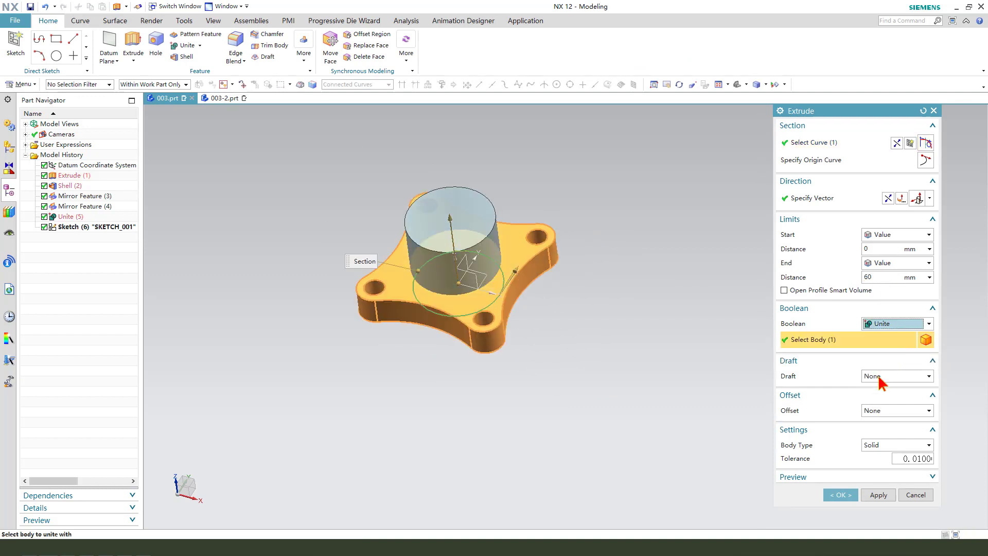
pyautogui.click(843, 493)
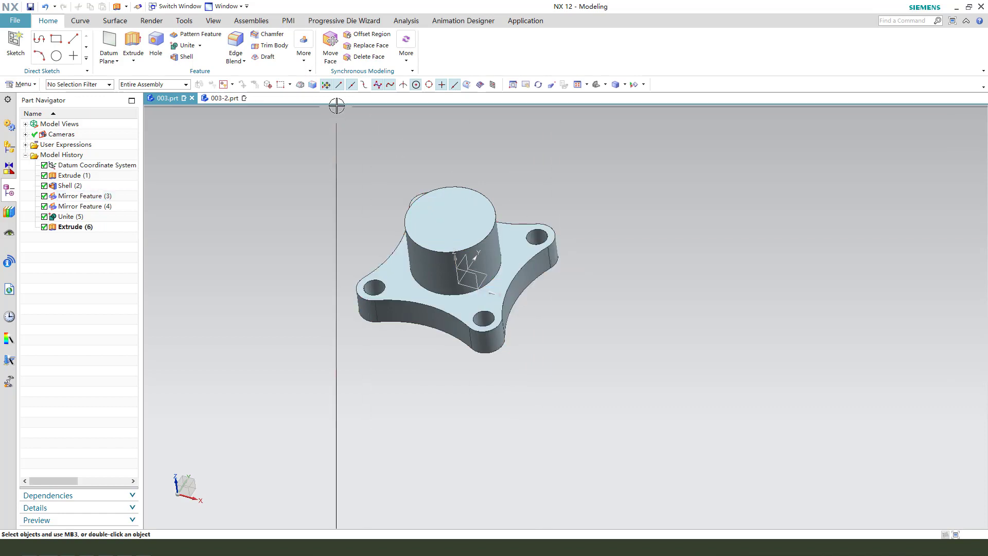
# Start an Extrude sketch on the XZ plane and draw a circle about 14.8 mm in diameter just outside the boss's +X side
pyautogui.click(133, 45)
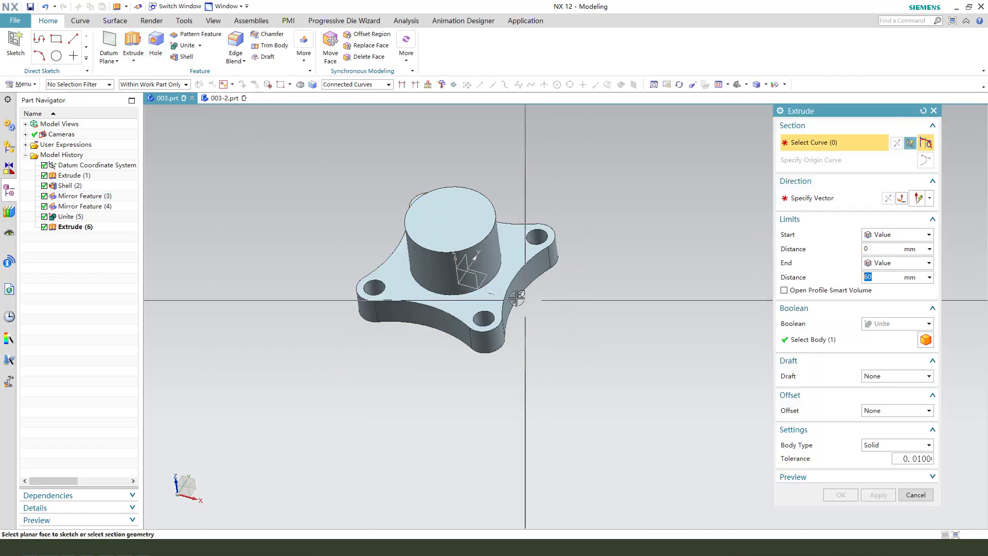
pyautogui.click(475, 277)
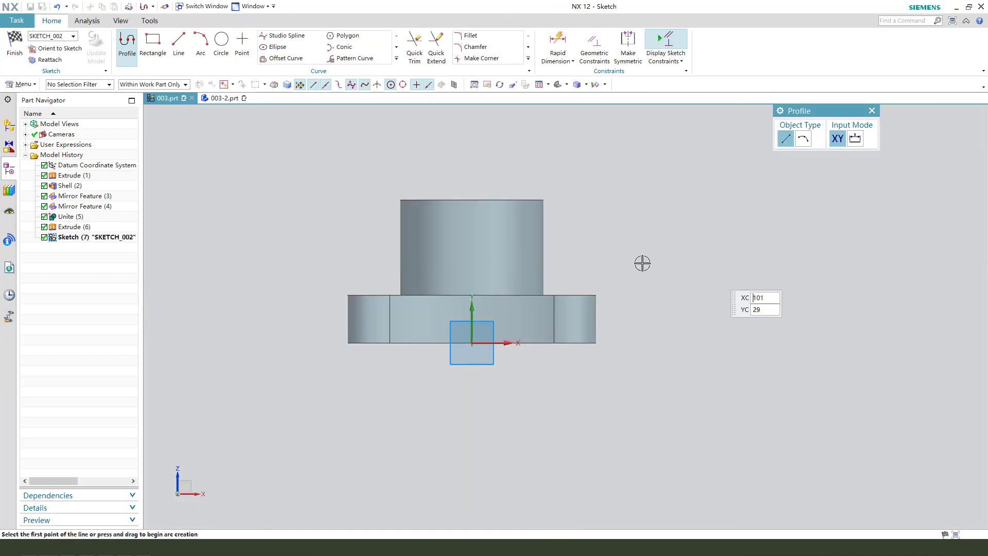
pyautogui.scroll(1, 534, 213)
pyautogui.click(222, 47)
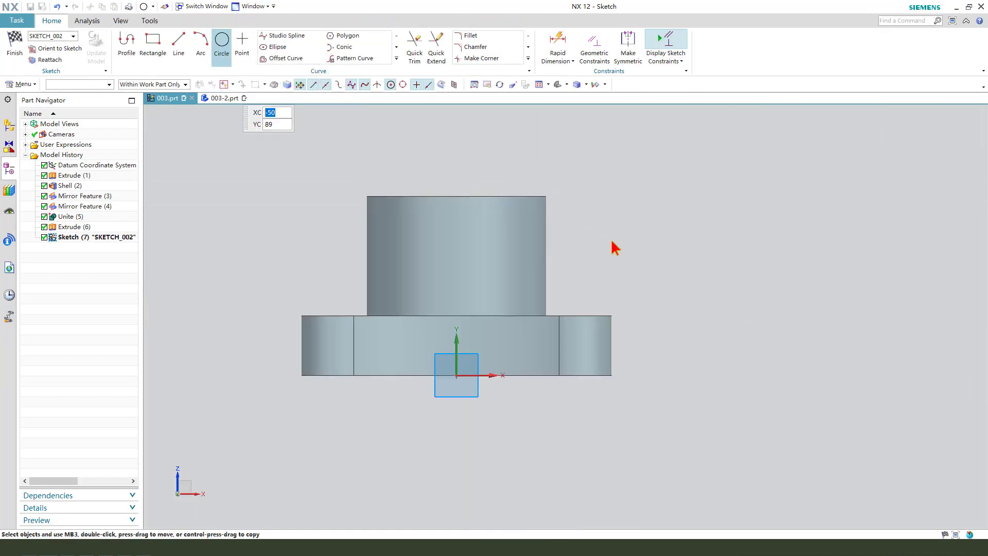
pyautogui.click(586, 272)
pyautogui.press('Escape')
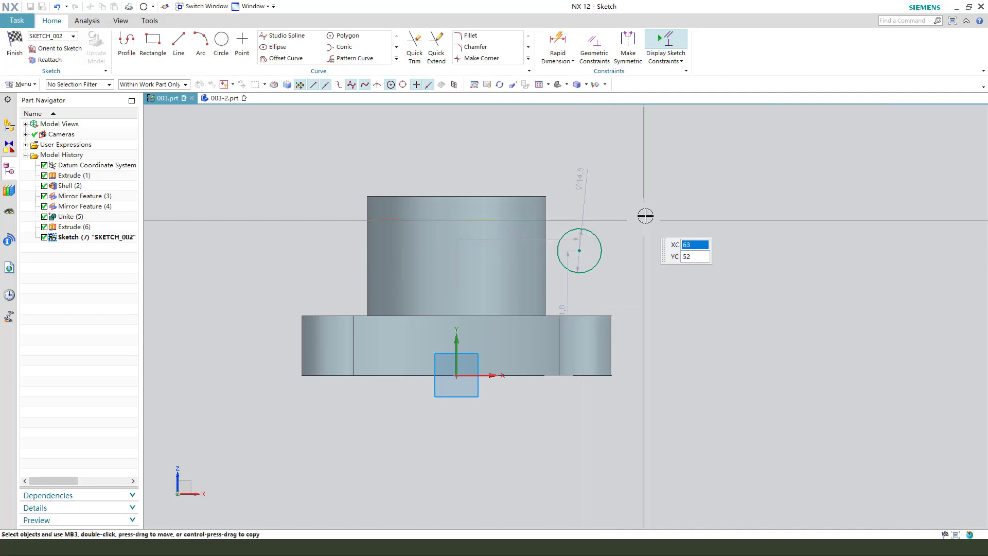
# Draw a vertical line inside the boss and connect its ends to the small circle with two sloping tangent lines
pyautogui.click(179, 45)
pyautogui.scroll(2, 533, 218)
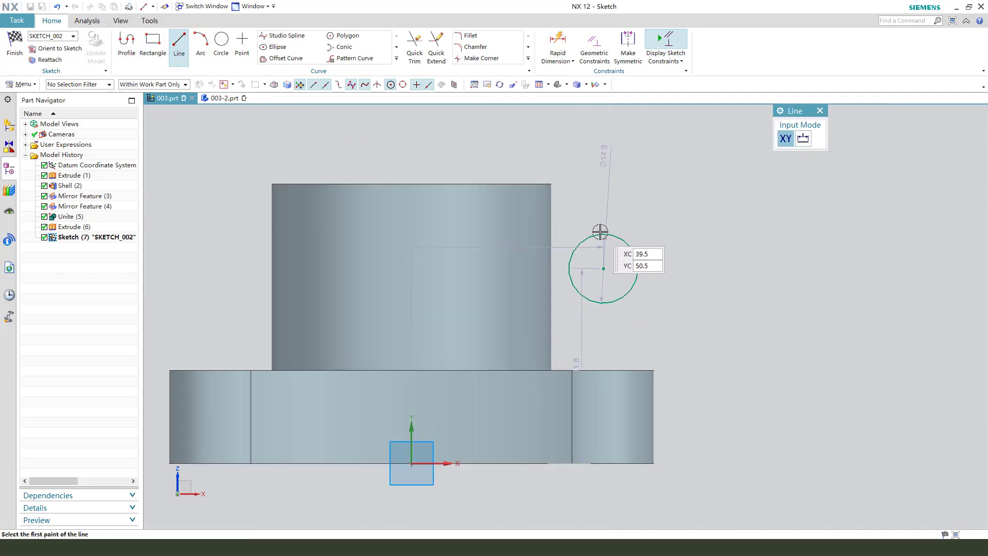
pyautogui.click(608, 234)
pyautogui.click(500, 204)
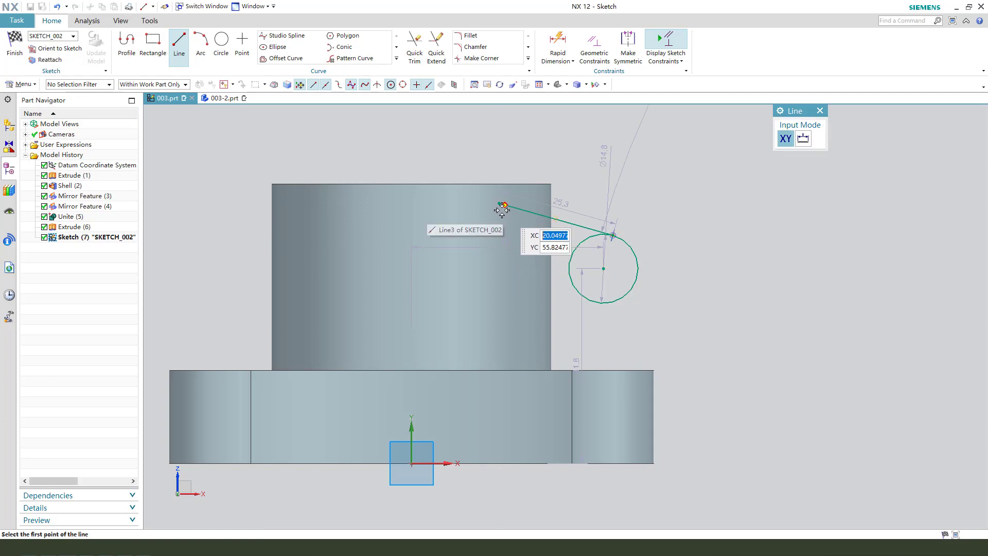
pyautogui.click(502, 329)
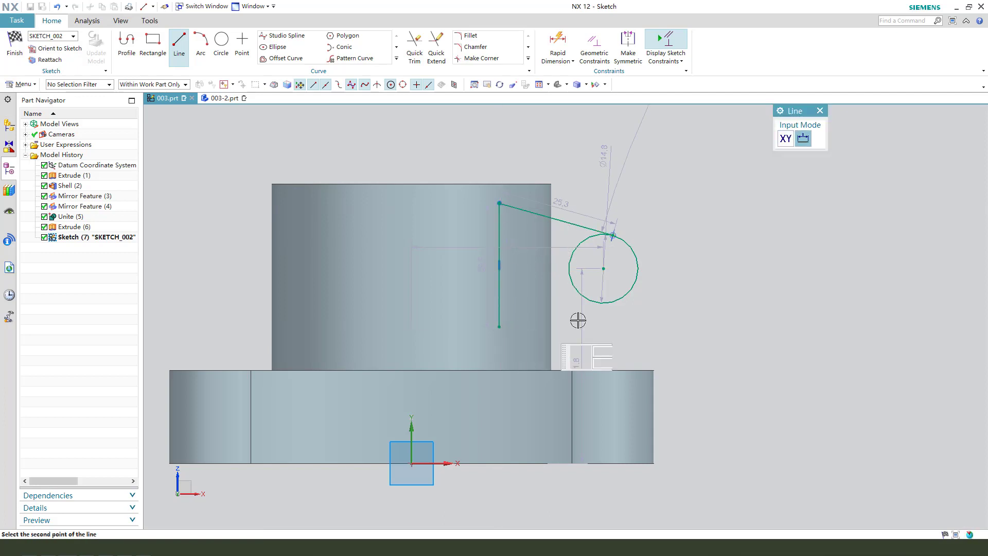
pyautogui.press('Escape')
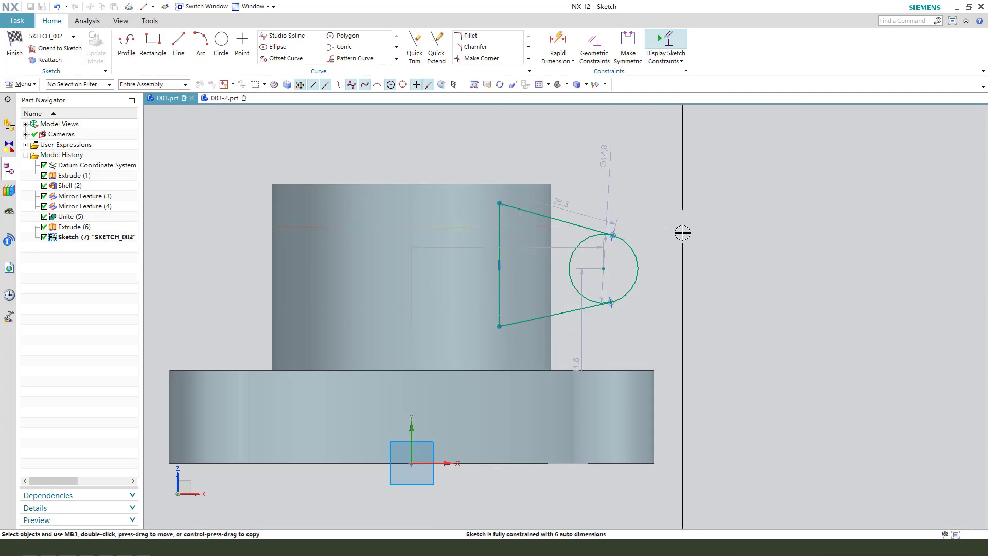
# Move the height dimension of the small circle's centre clear of the part outline and open it for editing
pyautogui.scroll(-2, 548, 271)
pyautogui.moveTo(527, 298); pyautogui.dragTo(655, 297)
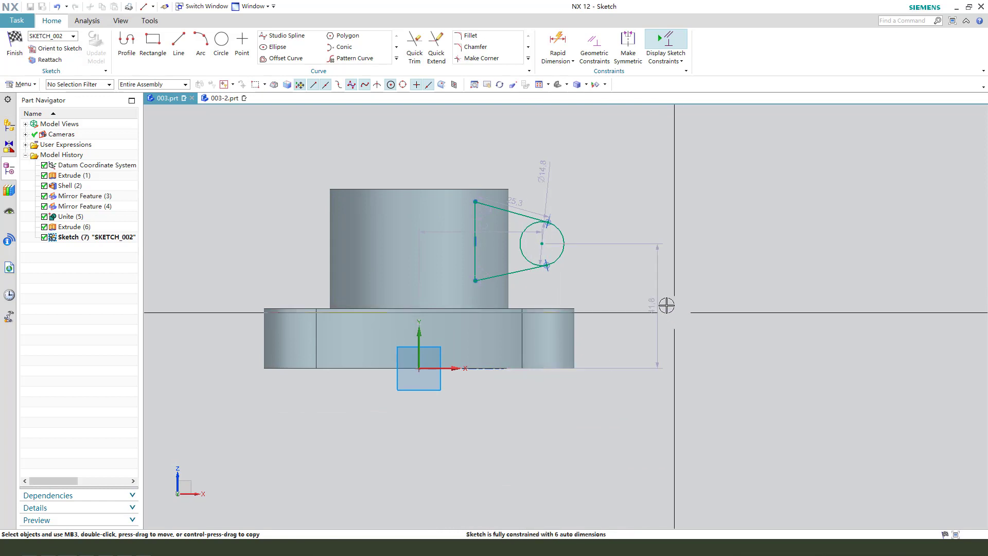
pyautogui.doubleClick(679, 304)
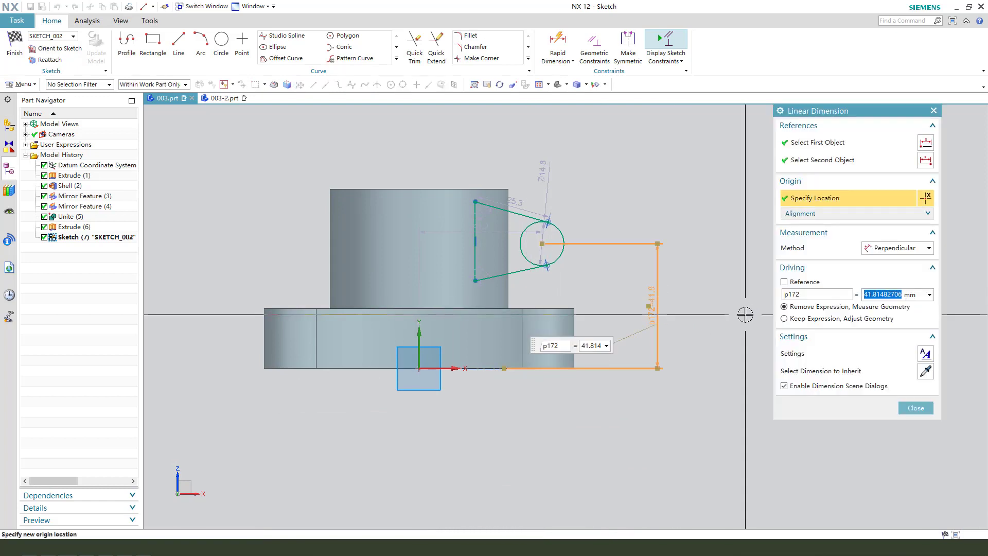
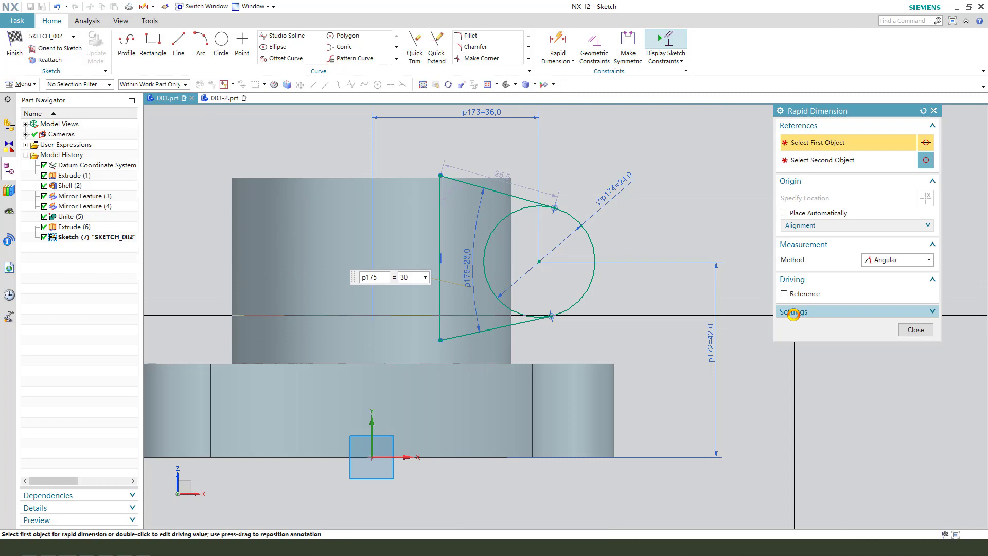
# Set the angle between the two sloping tangent lines to 30° and trim away the circle's inner arc
pyautogui.press('Return')
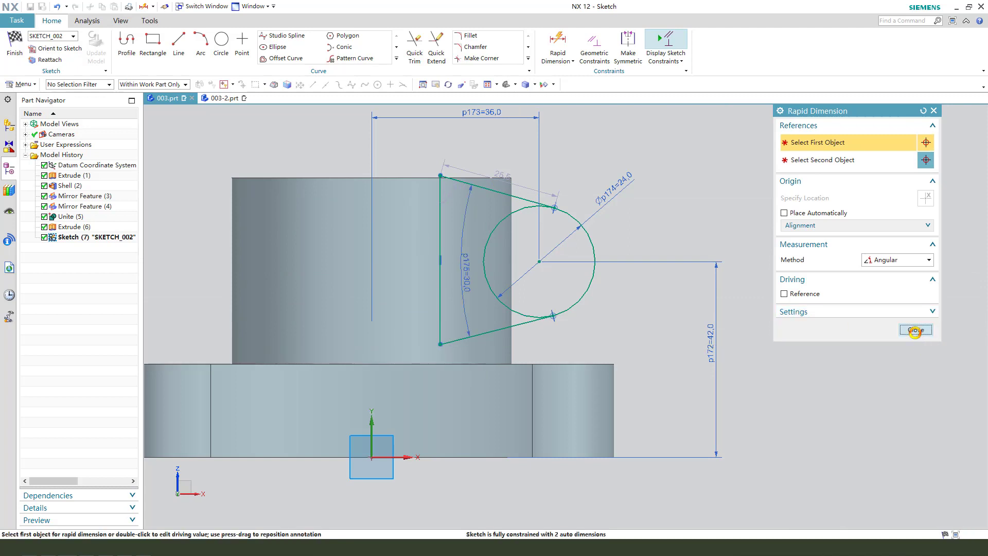
pyautogui.click(916, 330)
pyautogui.click(415, 47)
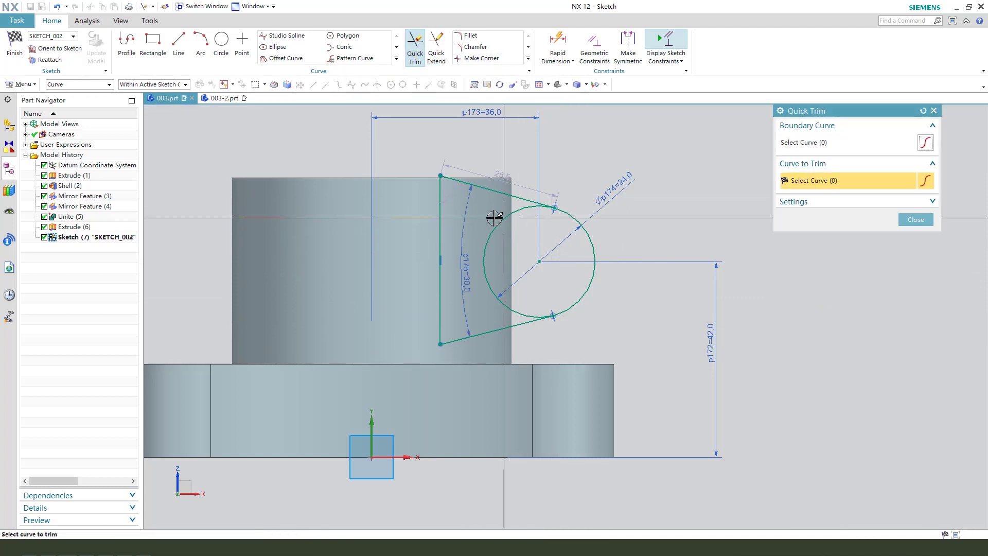
pyautogui.click(494, 218)
pyautogui.press('Escape')
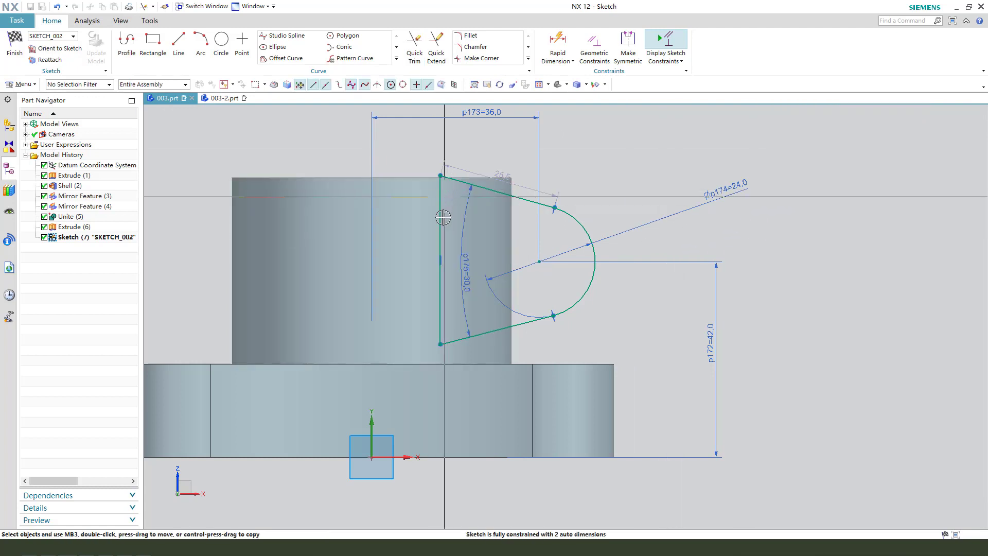
# Dimension the horizontal distance from the sketch's vertical axis to the profile's vertical line and place the dimension below the part
pyautogui.click(442, 345)
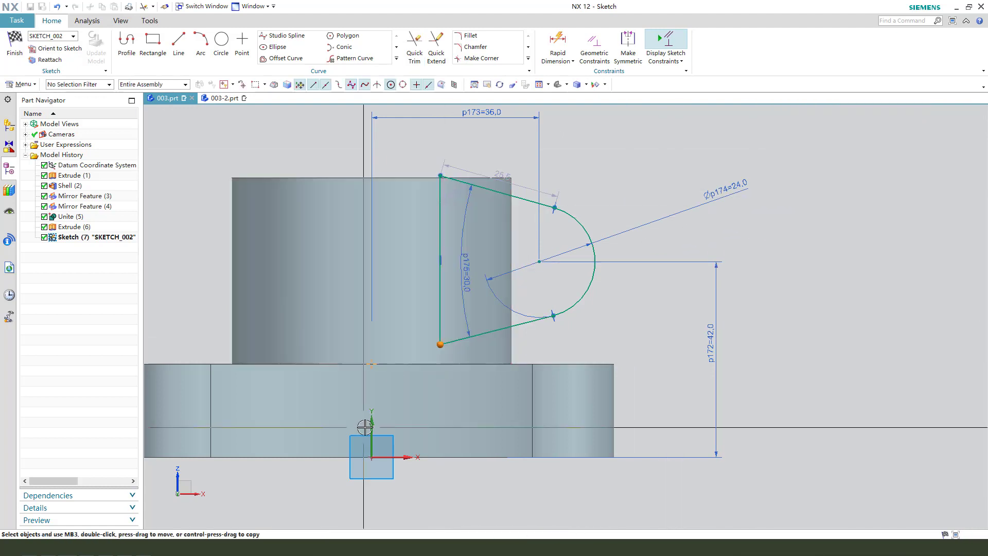
pyautogui.click(372, 425)
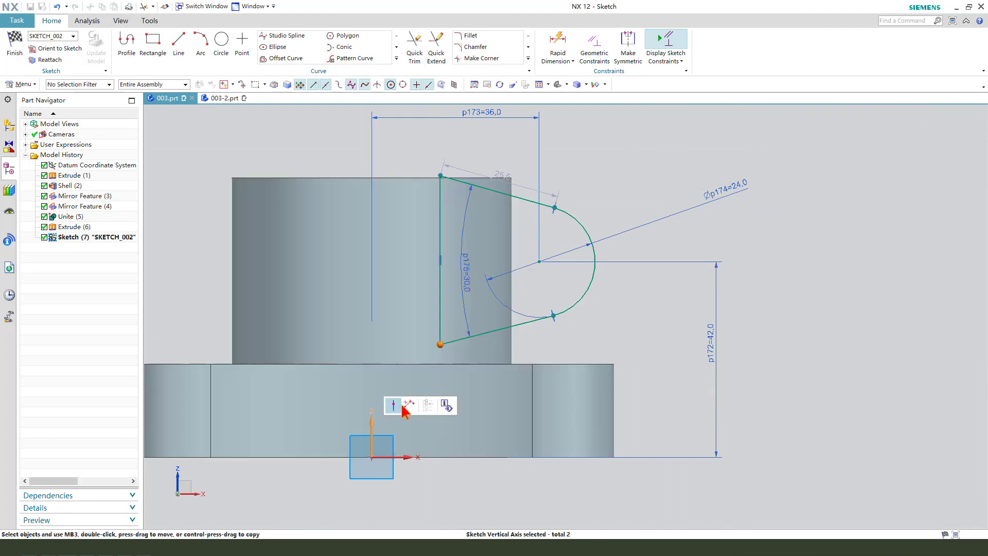
pyautogui.scroll(-1, 436, 313)
pyautogui.moveTo(415, 377); pyautogui.dragTo(414, 477)
pyautogui.scroll(1, 477, 219)
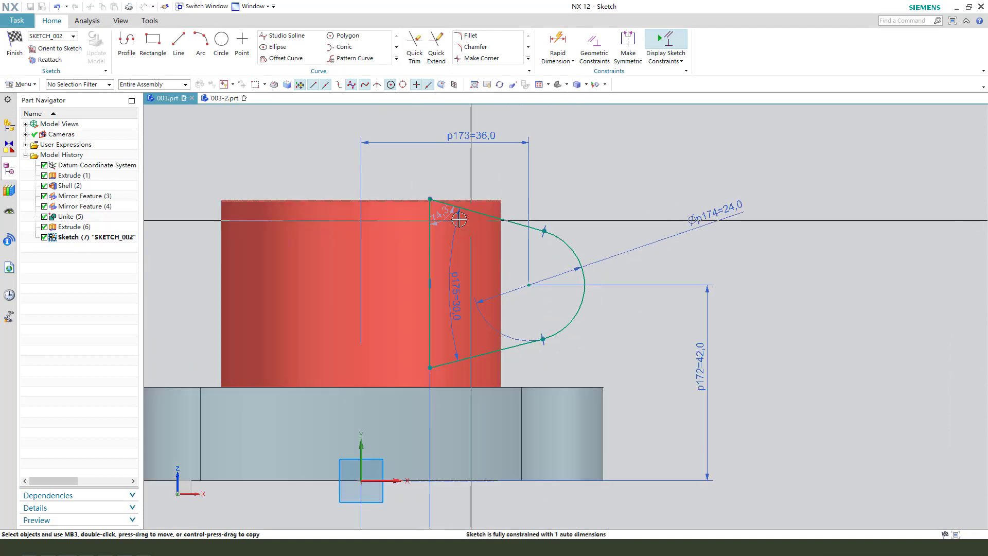
# Constrain the arc's centre to align with the midpoint of the profile's vertical line
pyautogui.moveTo(430, 202); pyautogui.dragTo(462, 210)
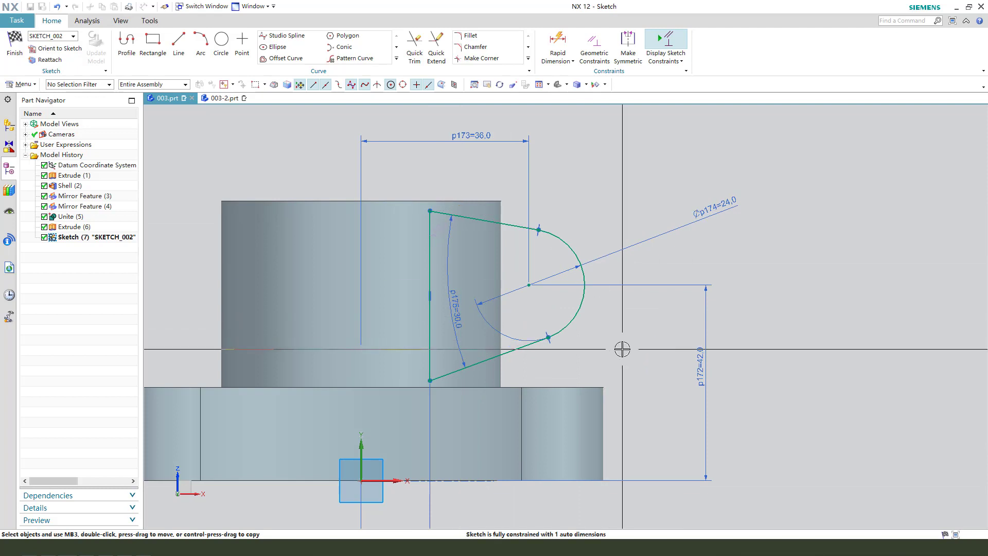
pyautogui.scroll(1, 623, 346)
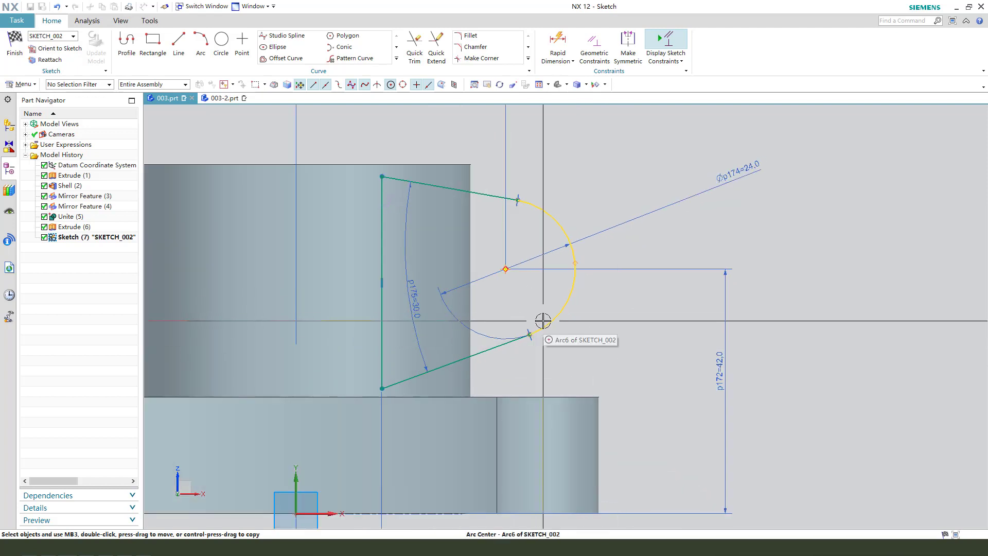
pyautogui.scroll(-1, 543, 321)
pyautogui.click(519, 252)
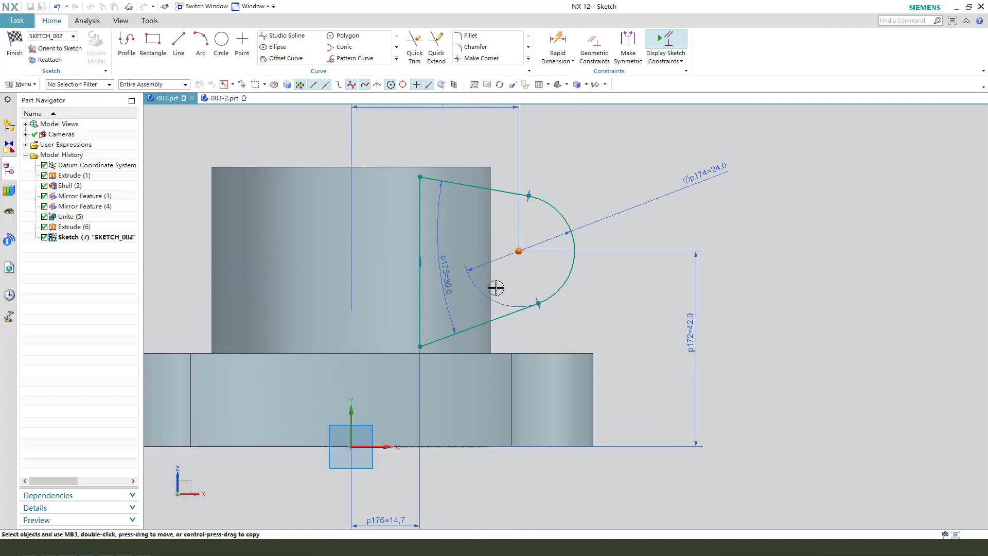
pyautogui.click(420, 234)
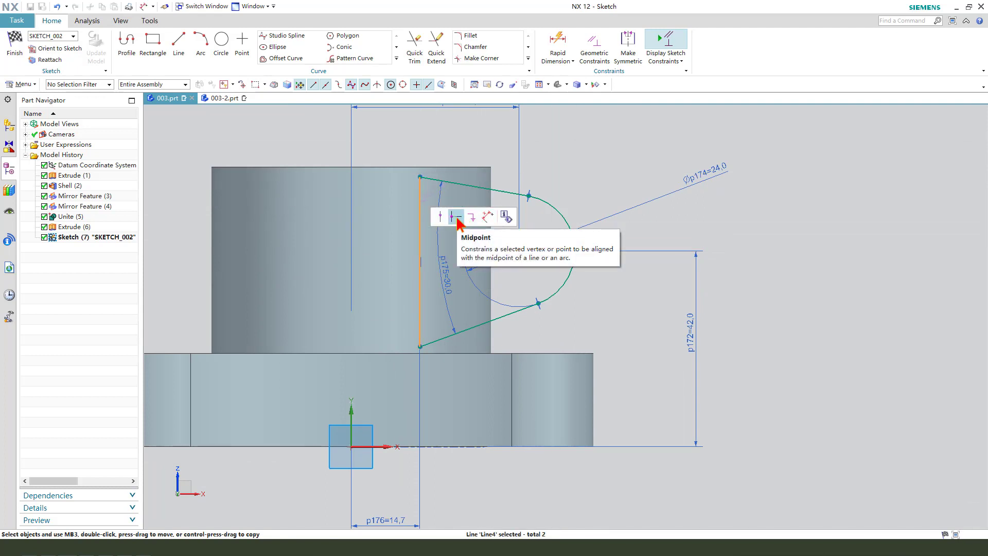
pyautogui.click(456, 216)
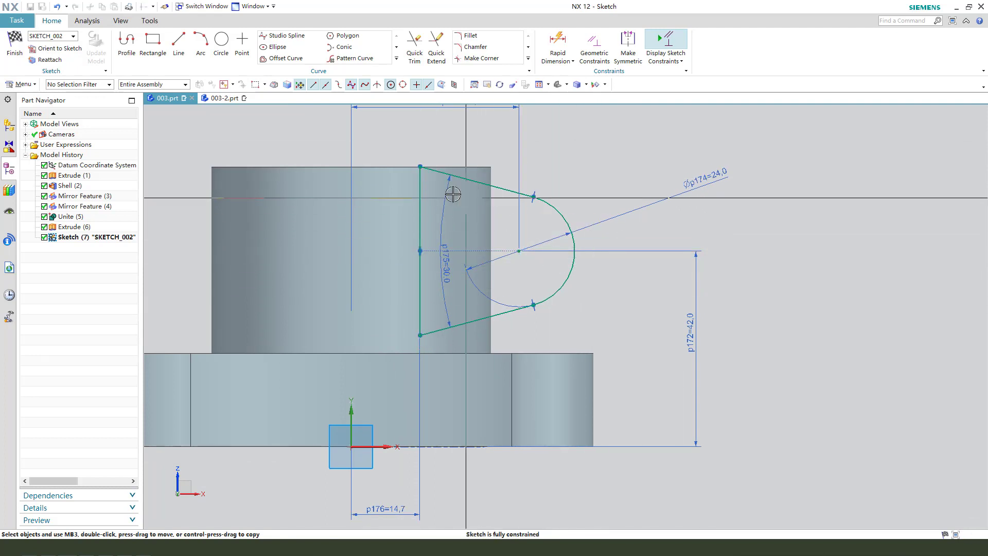
# Set the distance from the vertical axis to the profile's vertical line to 18 mm
pyautogui.doubleClick(418, 488)
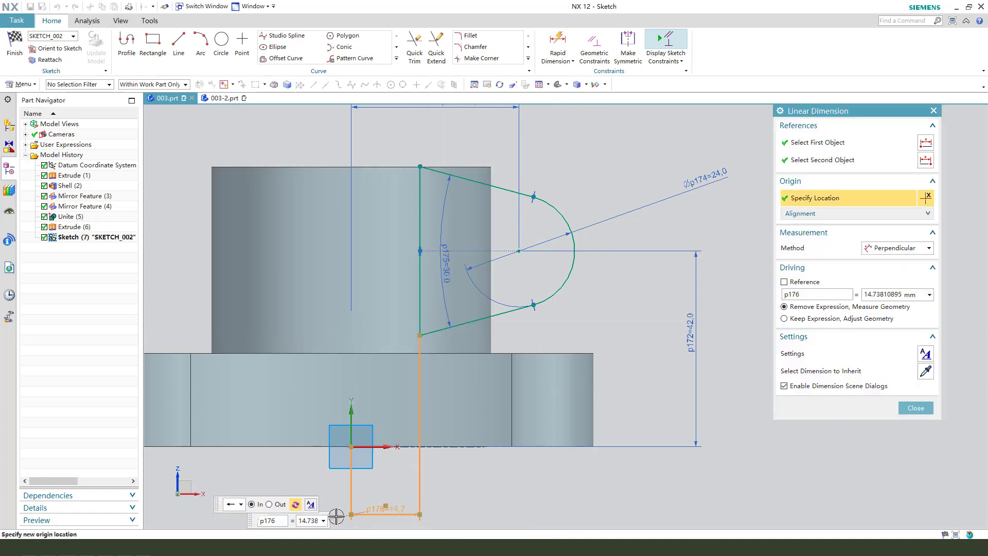
pyautogui.write('1')
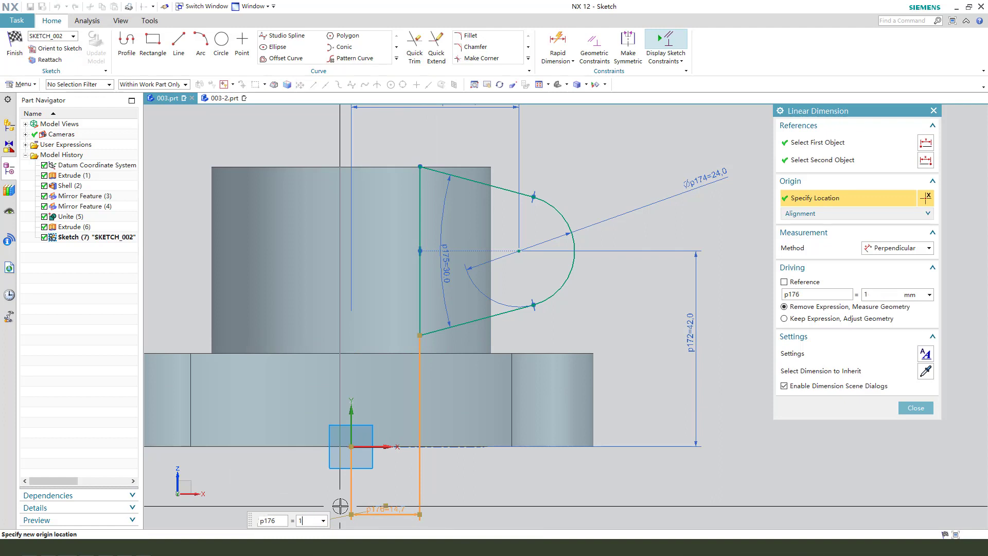
pyautogui.write('8')
pyautogui.press('Return')
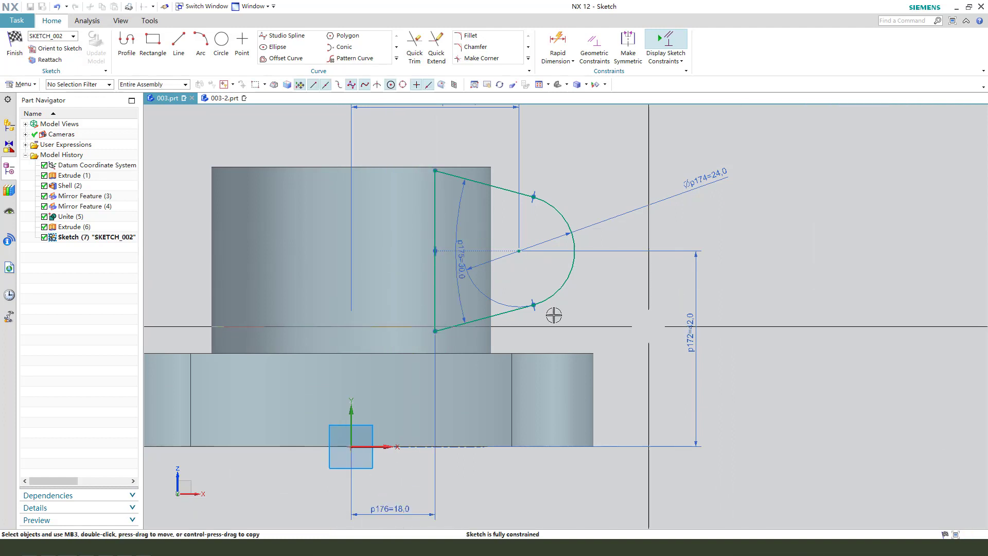
pyautogui.scroll(-1, 446, 289)
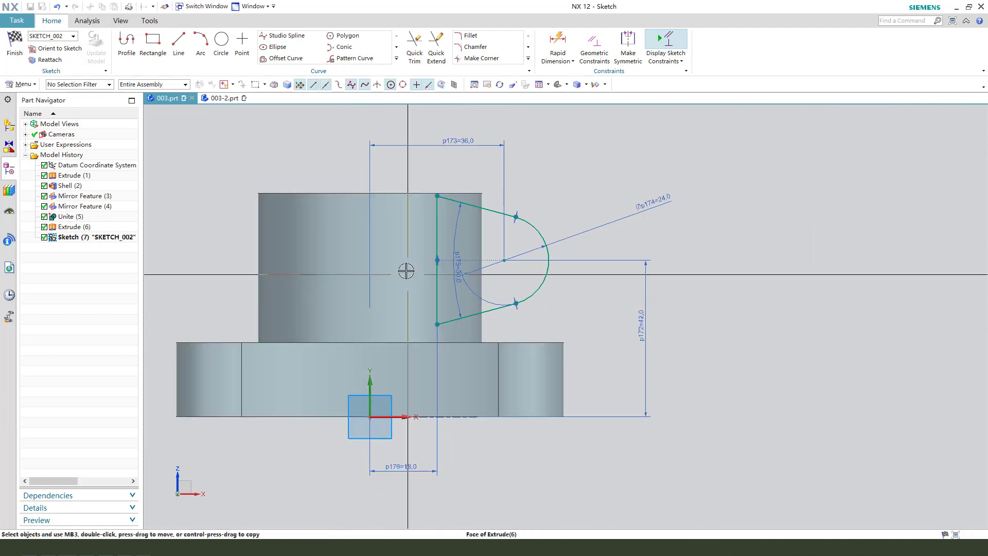
pyautogui.click(225, 44)
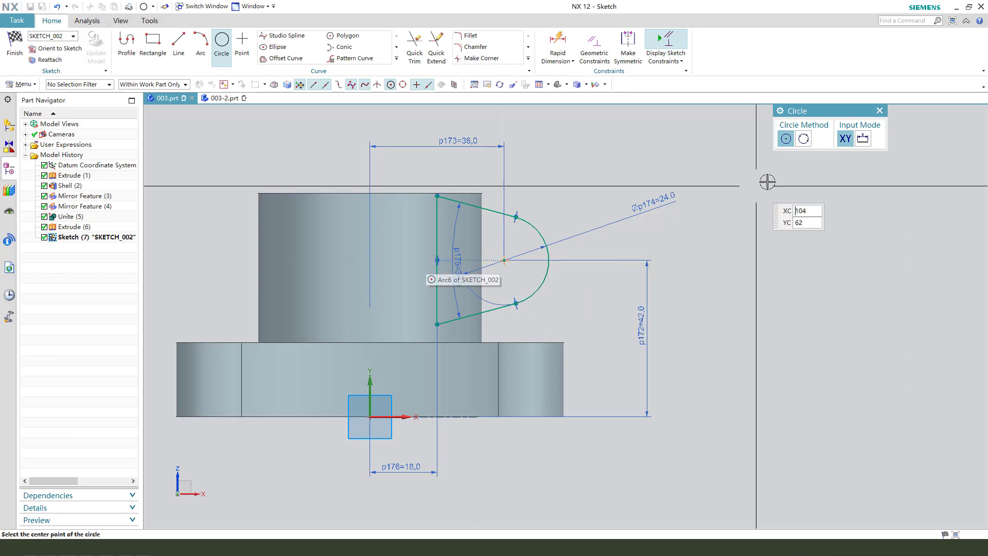
pyautogui.click(880, 110)
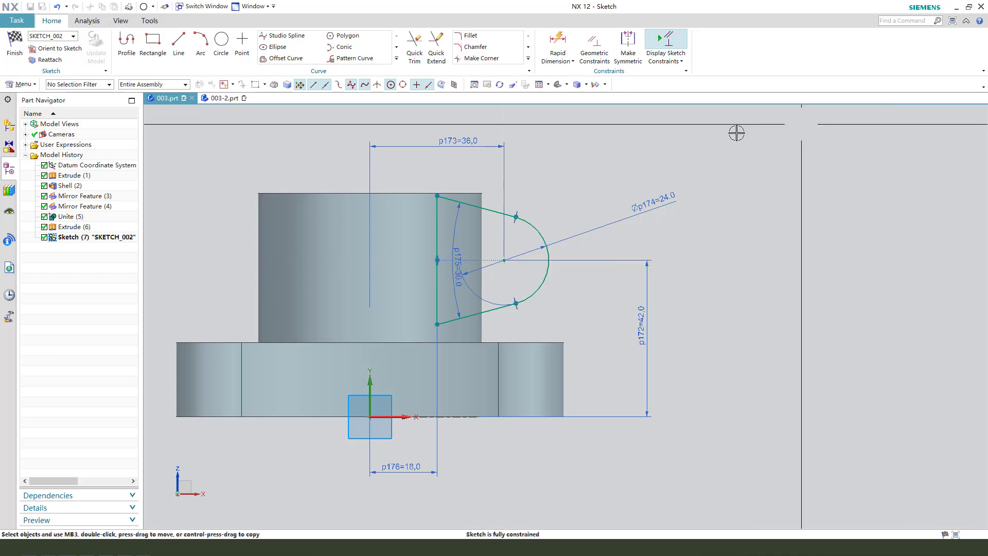
# Finish the lug sketch and extrude it with a symmetric value of 18 mm, uniting it with the body
pyautogui.click(16, 44)
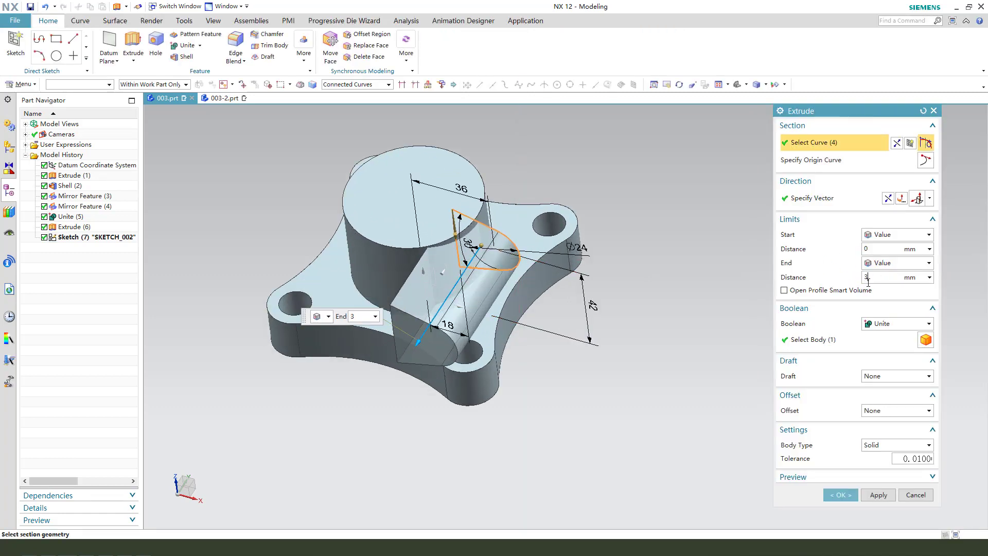
pyautogui.press('Return')
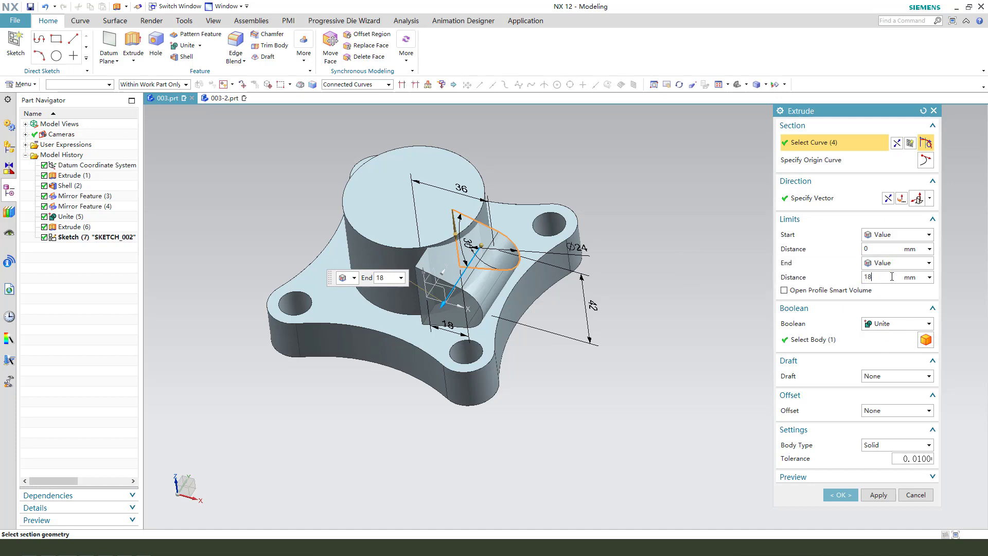
pyautogui.click(898, 263)
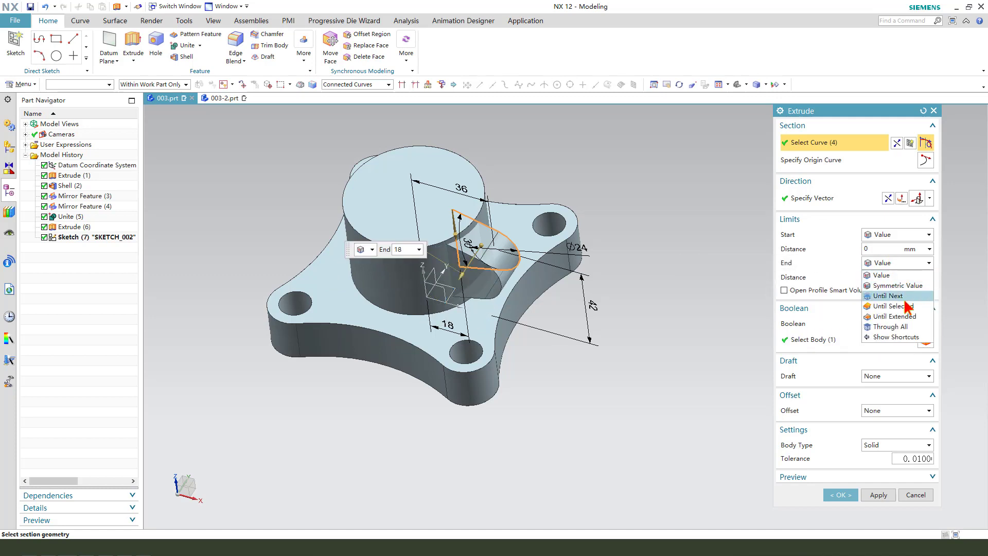
pyautogui.click(891, 285)
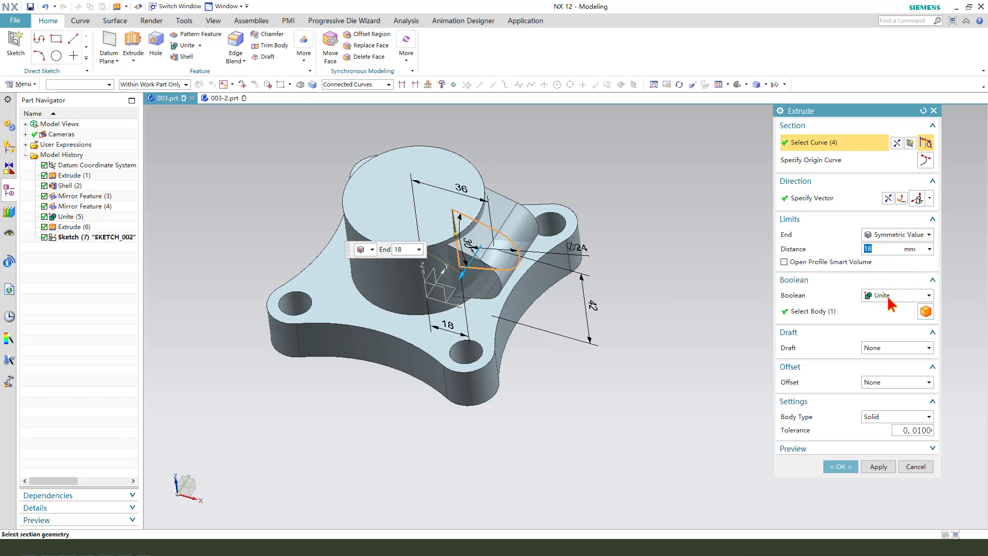
pyautogui.click(822, 317)
pyautogui.click(848, 466)
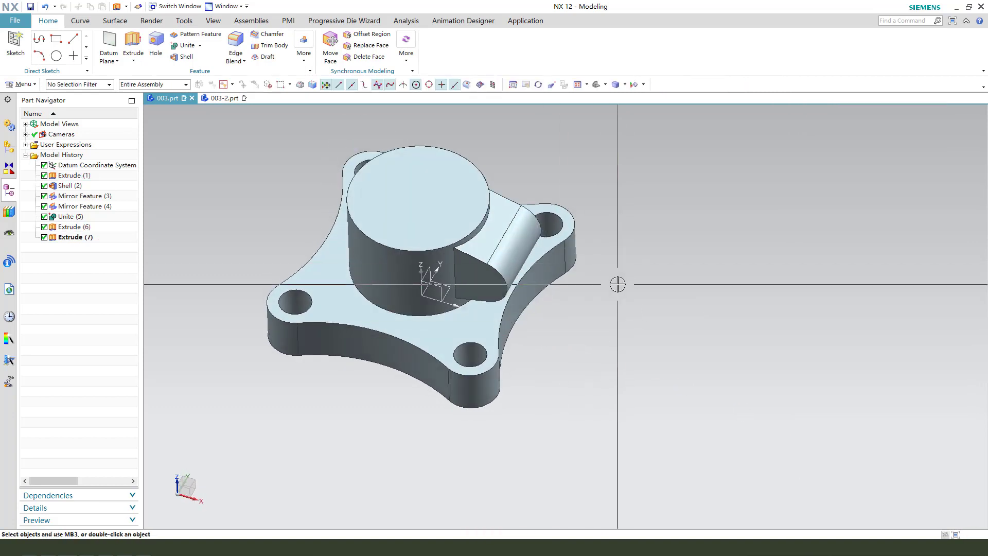
# Start an Extrude sketch on the XY plane and draw a circle about 46 mm in diameter centred on the origin
pyautogui.click(144, 39)
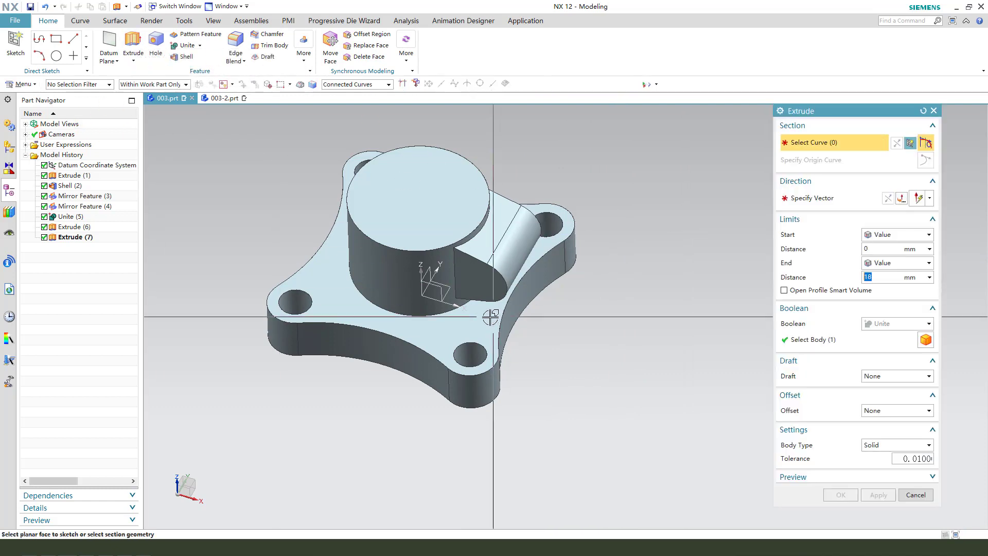
pyautogui.click(448, 291)
pyautogui.click(477, 344)
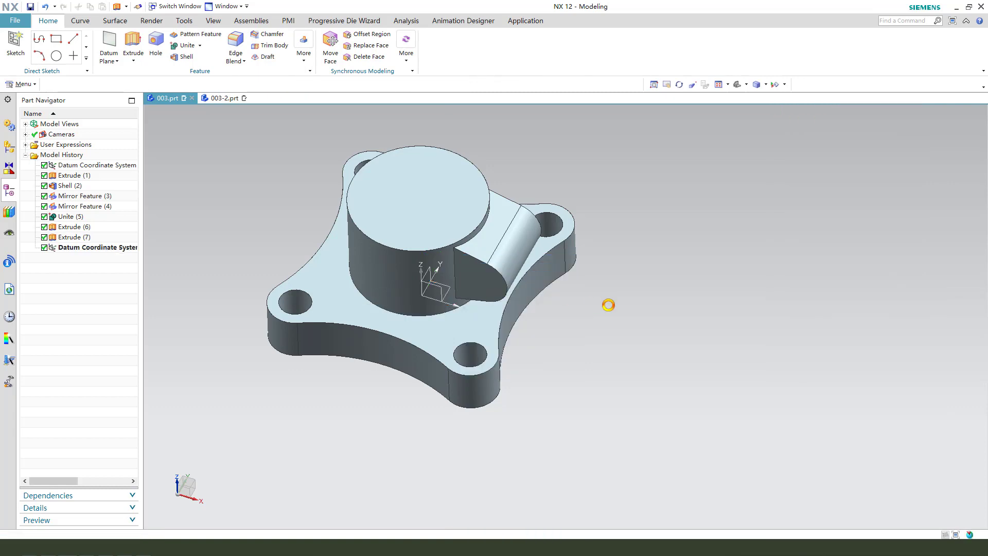
pyautogui.scroll(-1, 315, 240)
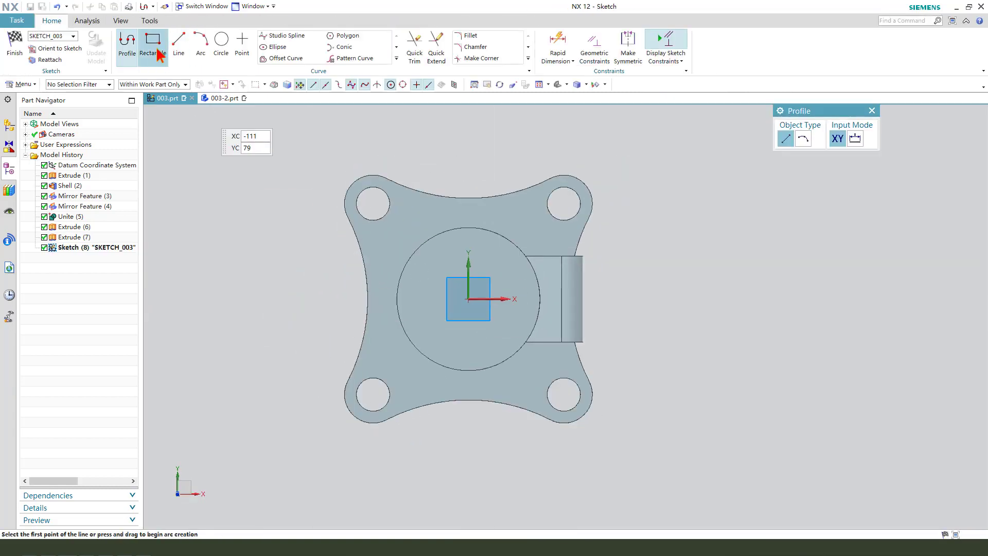
pyautogui.click(225, 45)
pyautogui.click(494, 235)
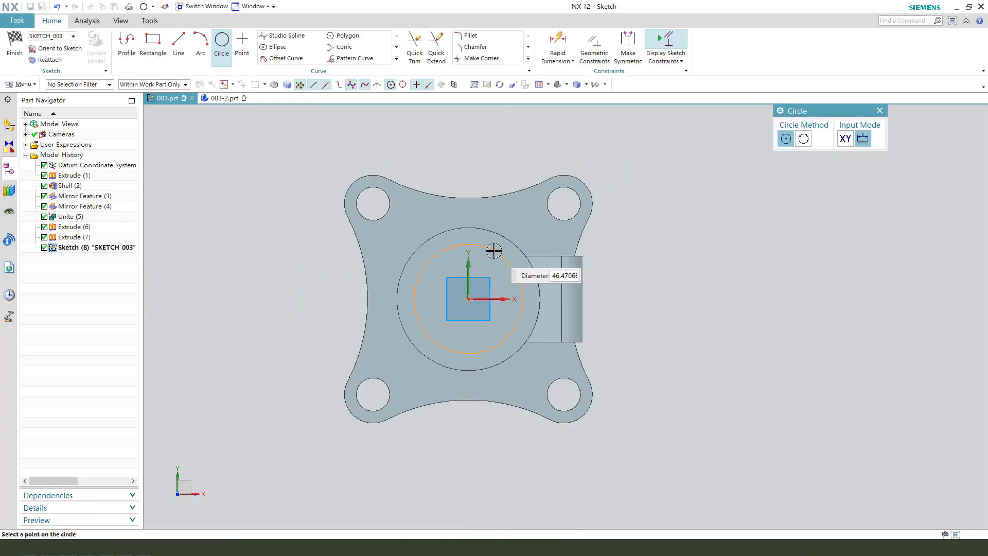
pyautogui.click(494, 250)
# Draw a rectangle about 15 mm wide from inside the circle across the lug, ending beyond the lug's outer side
pyautogui.click(153, 42)
pyautogui.scroll(2, 523, 308)
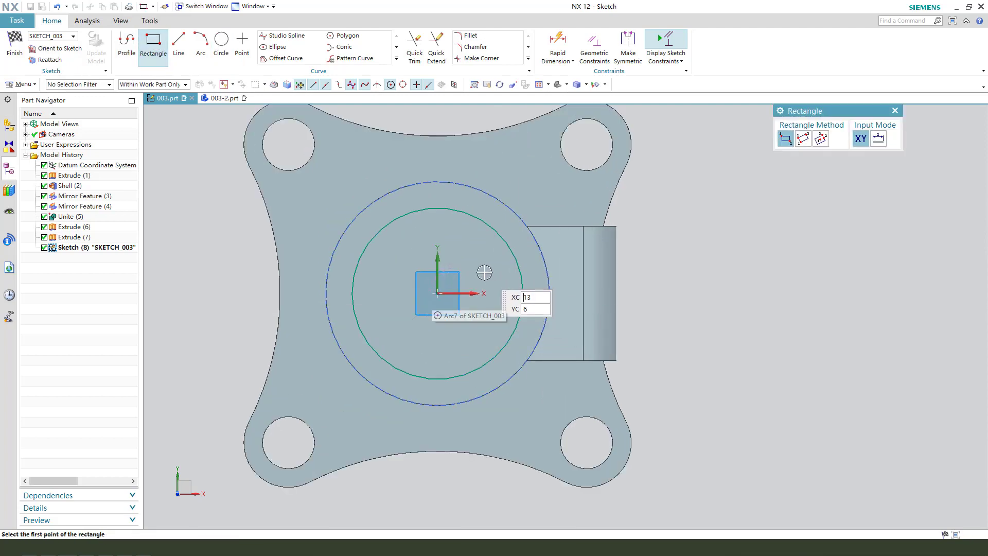
pyautogui.click(485, 271)
pyautogui.click(676, 326)
pyautogui.press('Escape')
# Constrain the midpoint of the rectangle's outer short side to lie on the sketch's horizontal axis
pyautogui.scroll(1, 682, 325)
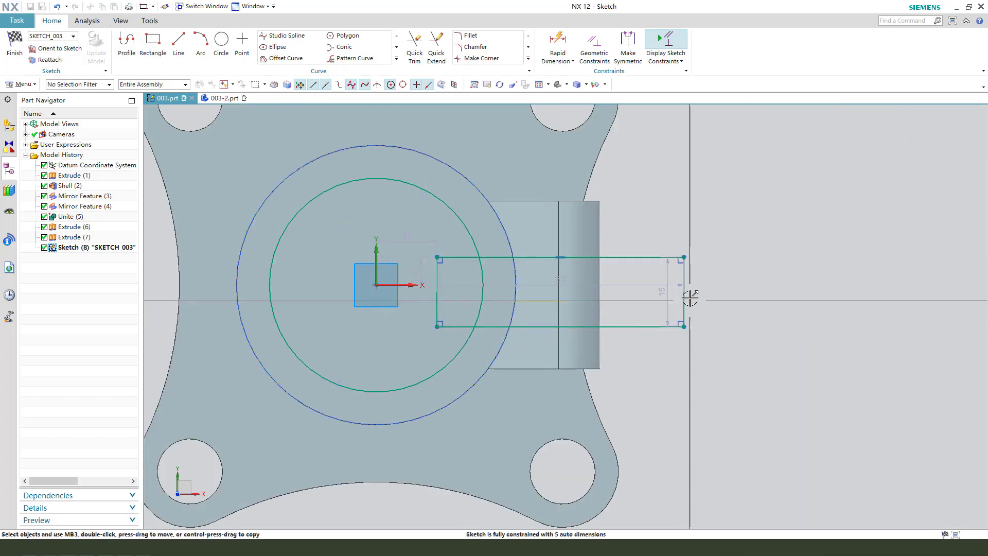
pyautogui.click(686, 295)
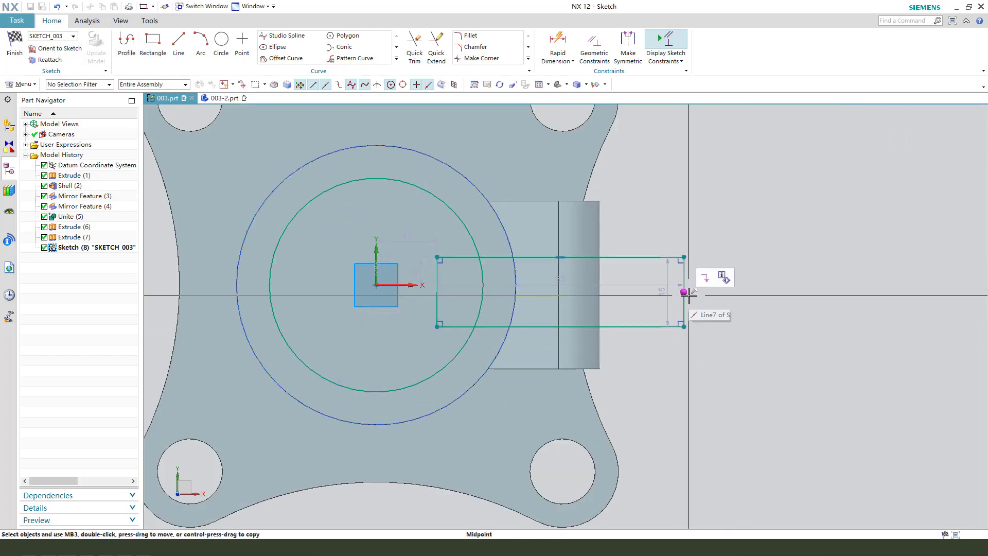
pyautogui.click(412, 286)
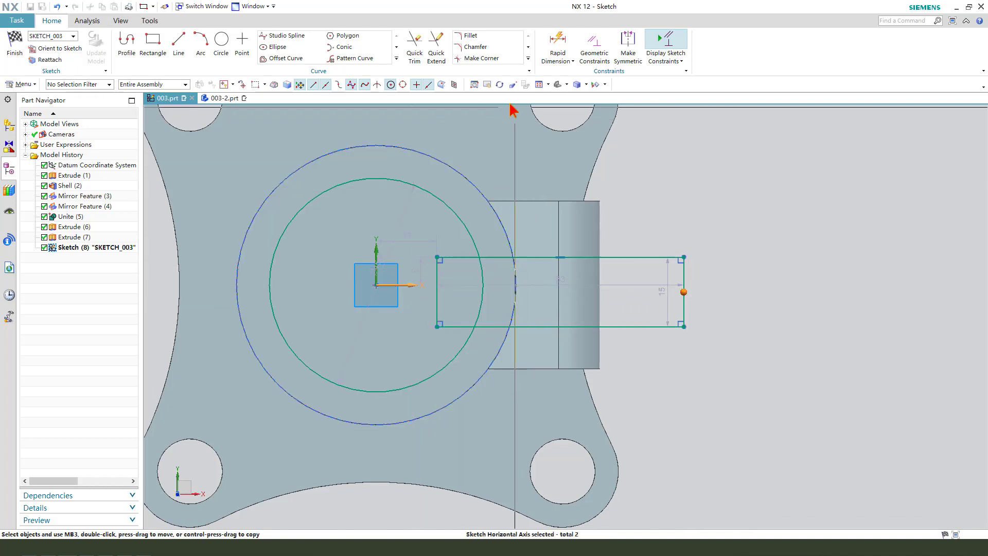
pyautogui.press('Escape')
pyautogui.click(684, 292)
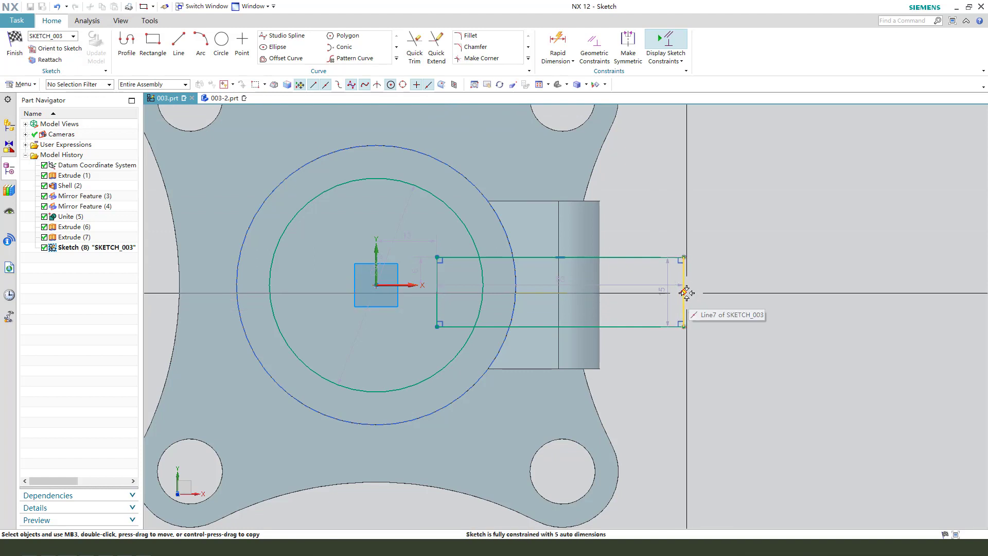
pyautogui.click(437, 286)
pyautogui.click(429, 266)
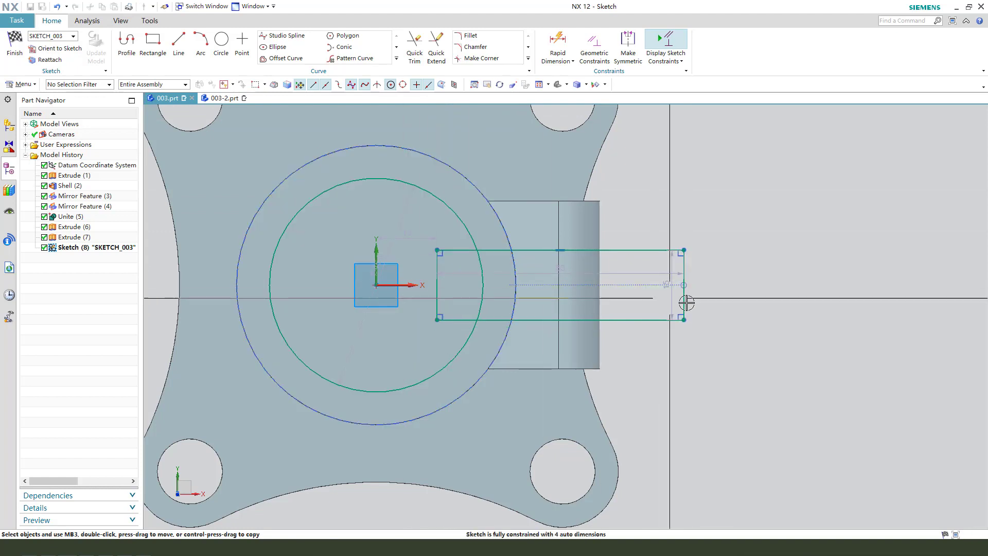
# Move the rectangle's width dimension beyond its outer end and set the width to 3 mm
pyautogui.moveTo(670, 297); pyautogui.dragTo(733, 295)
pyautogui.doubleClick(733, 295)
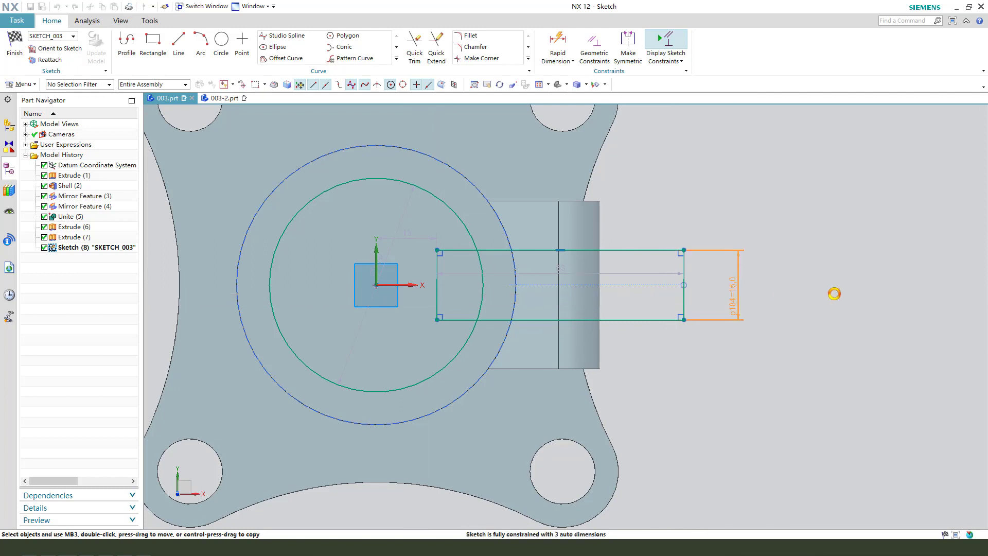
pyautogui.write('3')
pyautogui.press('Return')
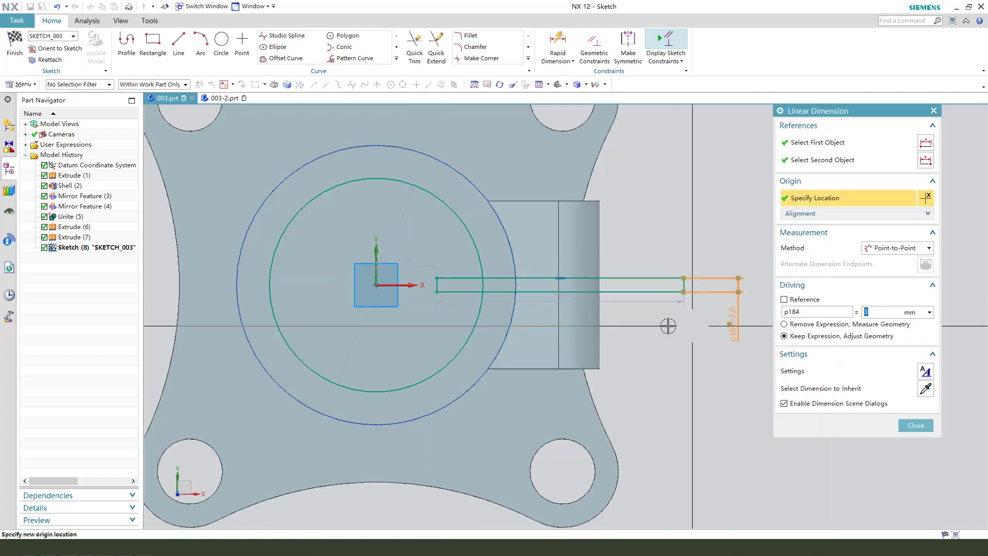
pyautogui.middleClick(664, 327)
# Move the circle's diameter dimension outside the circle and set the diameter to 50 mm
pyautogui.moveTo(407, 202); pyautogui.dragTo(507, 152)
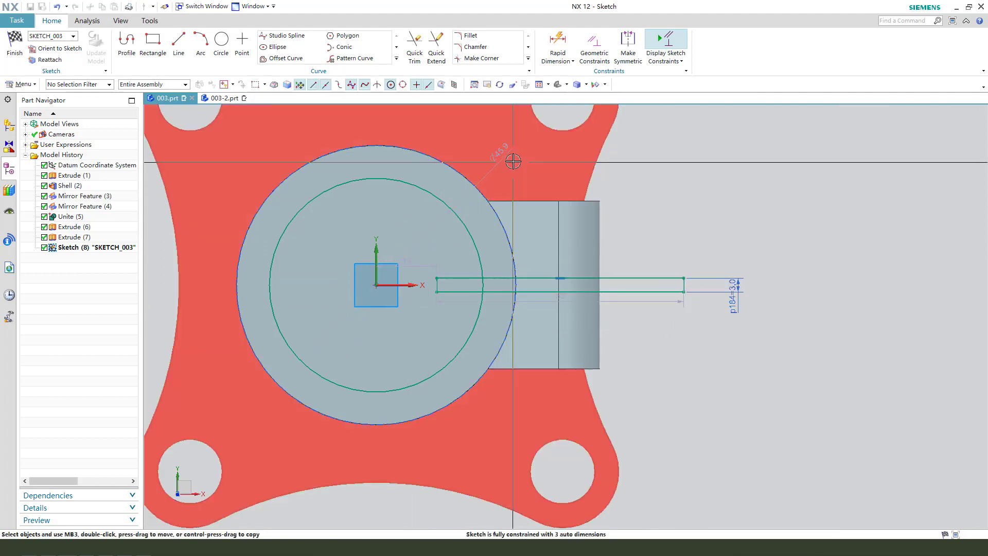
pyautogui.doubleClick(503, 151)
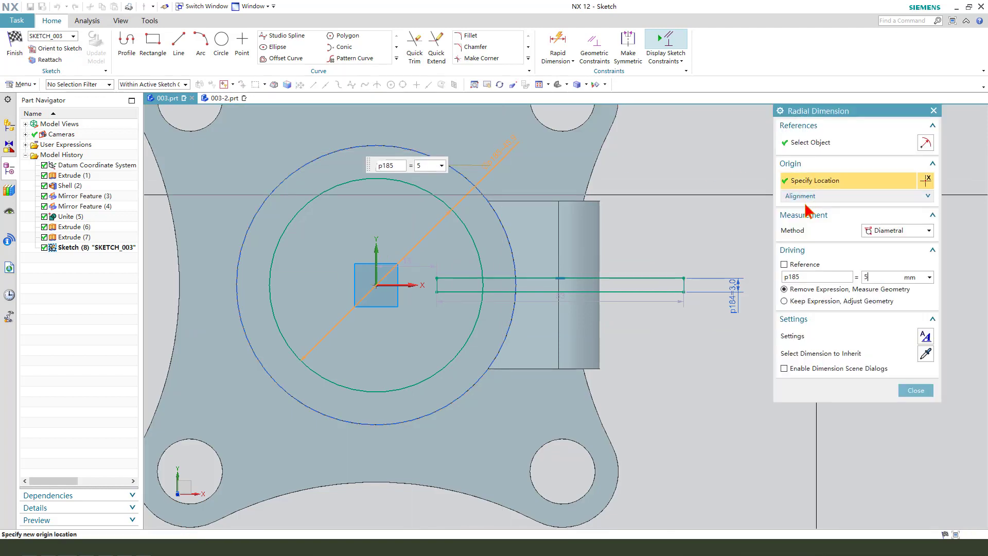
pyautogui.press('Return')
pyautogui.middleClick(640, 202)
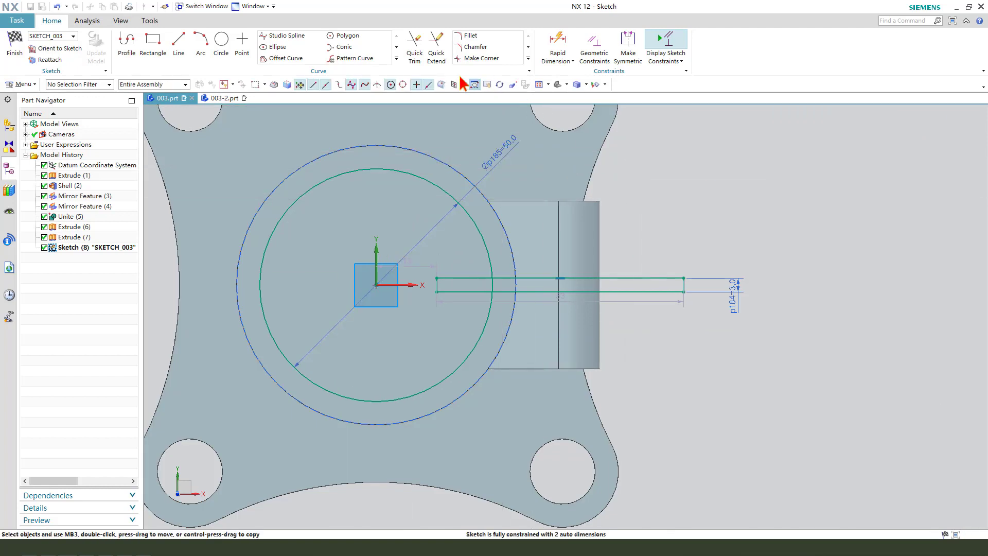
# Quick Trim the rectangle's portion inside the circle and the circle's arc between the two slot lines, leaving one open keyhole profile
pyautogui.click(410, 58)
pyautogui.scroll(-2, 440, 285)
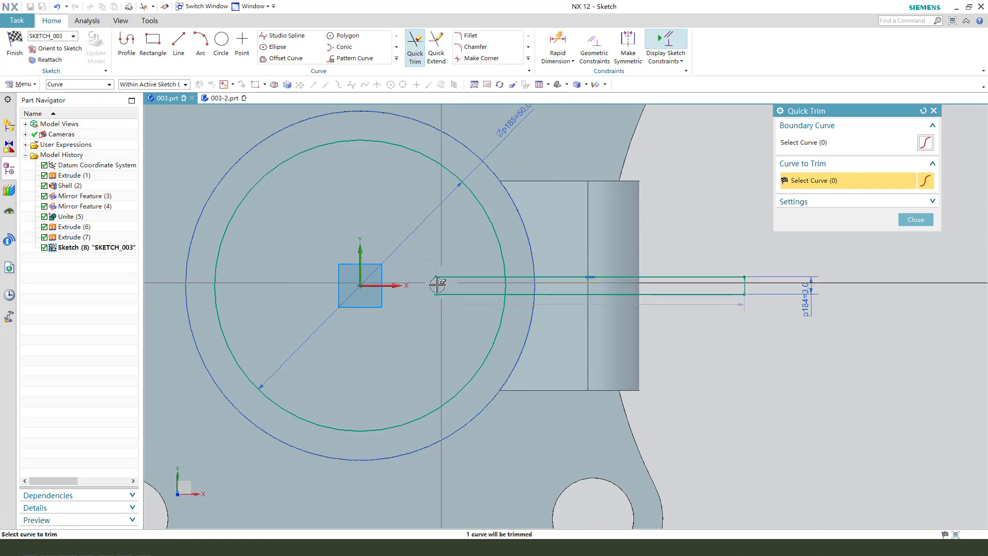
pyautogui.click(465, 279)
pyautogui.click(472, 295)
pyautogui.scroll(-1, 514, 295)
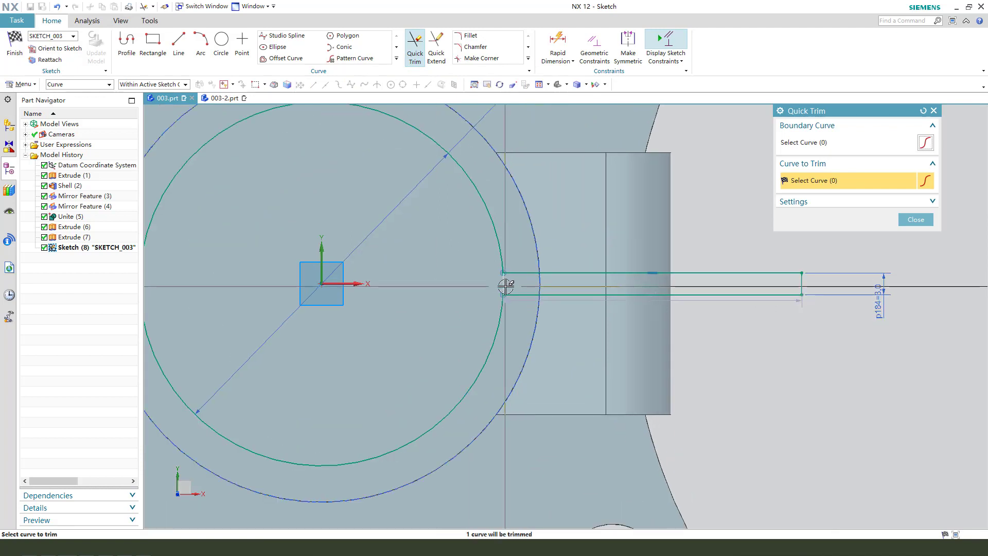
pyautogui.click(506, 285)
pyautogui.scroll(1, 440, 291)
pyautogui.scroll(2, 440, 291)
pyautogui.middleClick(464, 299)
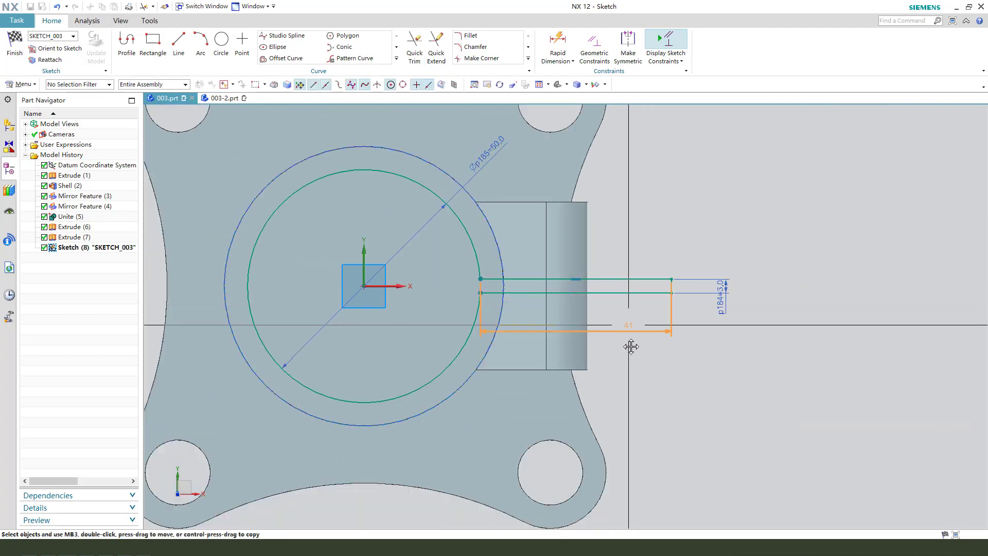
# Set the slot's length to 45 mm and place that dimension above the slot
pyautogui.doubleClick(639, 377)
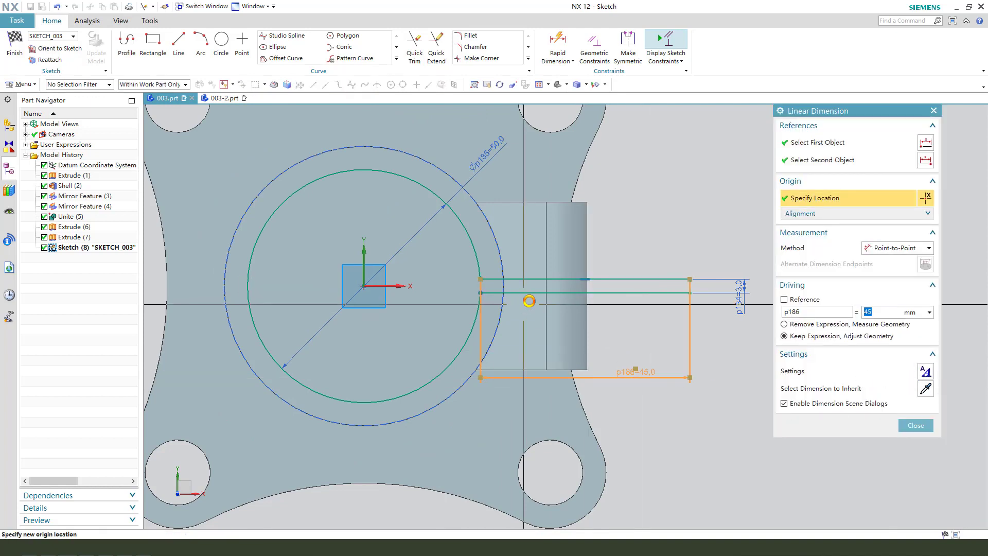
pyautogui.middleClick(571, 303)
pyautogui.scroll(2, 566, 296)
pyautogui.moveTo(607, 348); pyautogui.dragTo(625, 265)
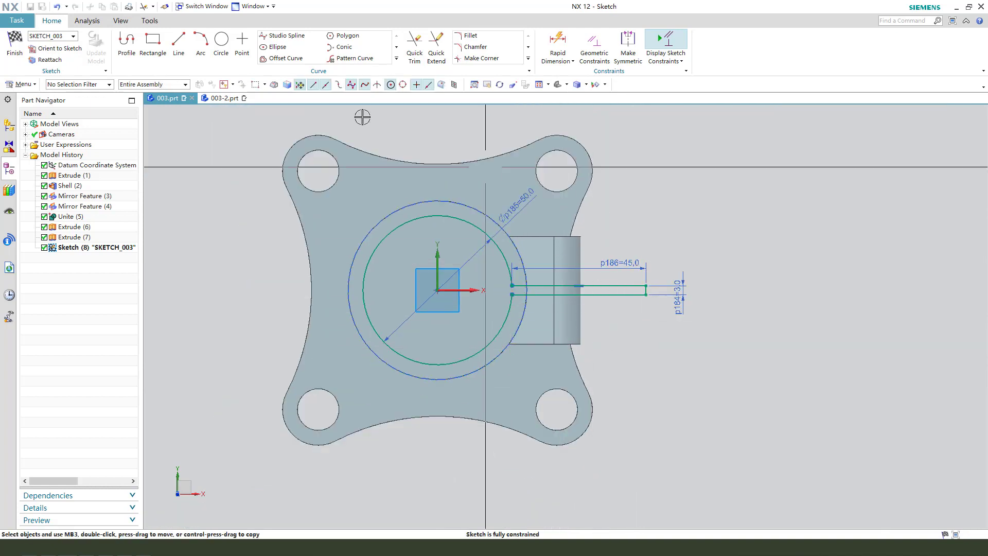
# Finish the sketch and extrude the bore and slot profile from 0 to 92 mm, subtracting it from the body
pyautogui.click(9, 50)
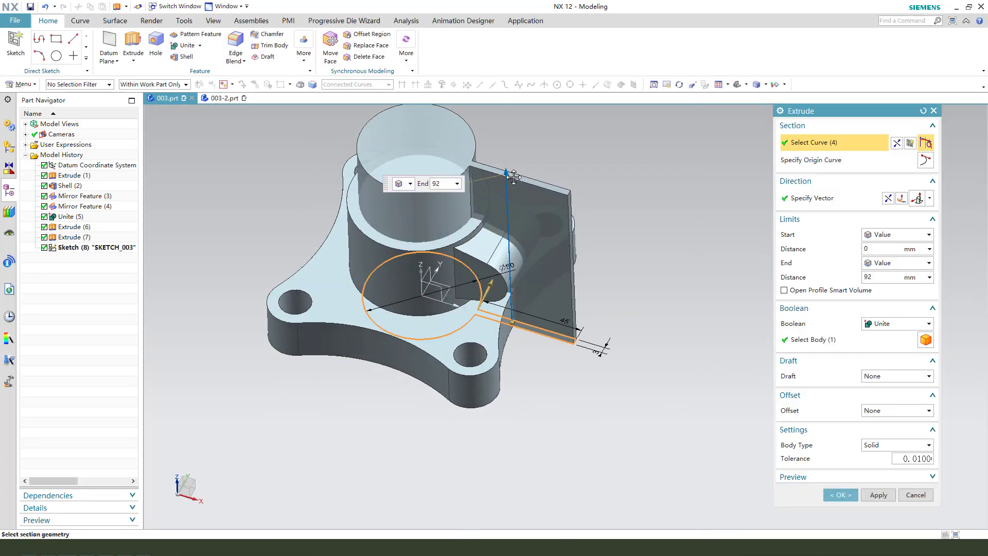
pyautogui.click(900, 324)
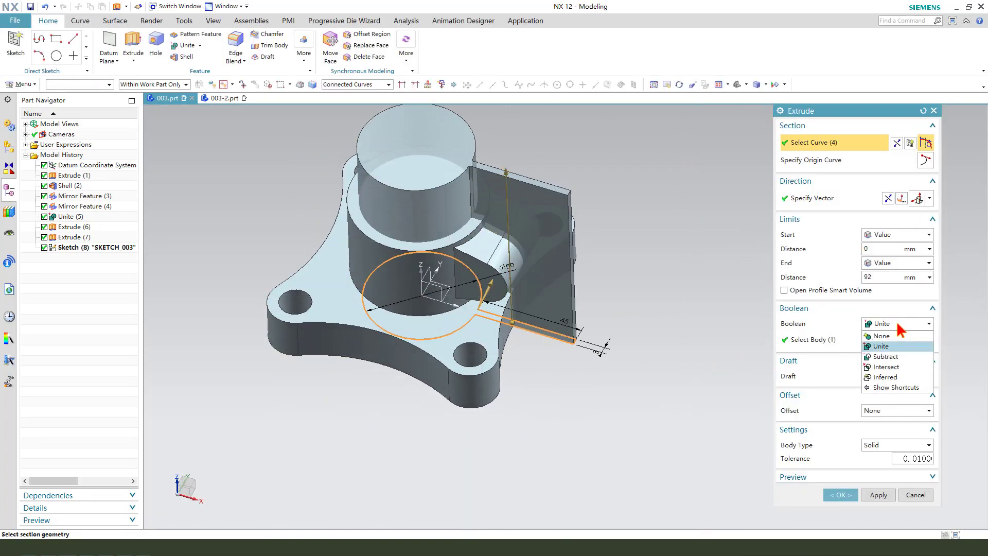
pyautogui.click(893, 359)
pyautogui.click(841, 494)
pyautogui.moveTo(706, 404); pyautogui.dragTo(592, 322, button='middle')
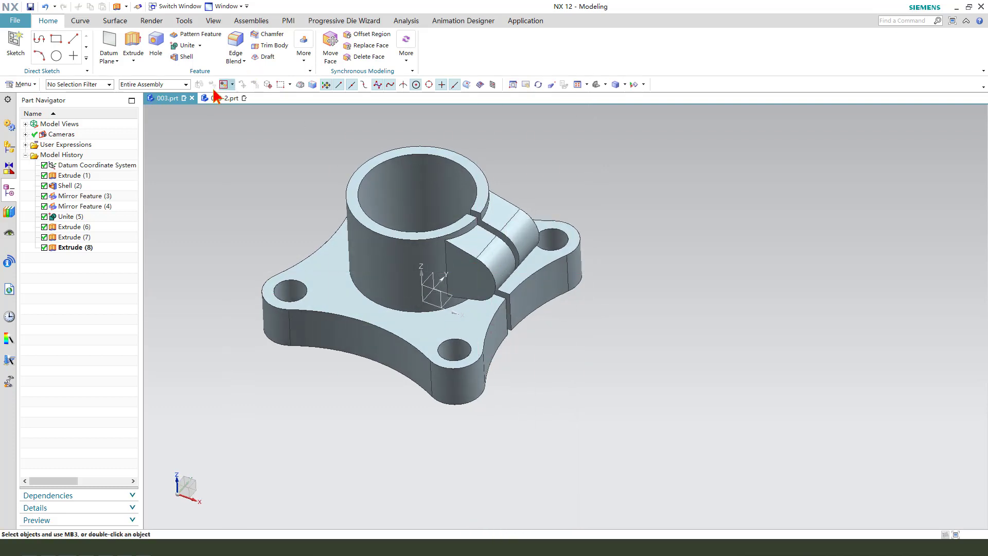
# Position a counterbored hole at the arc centre of the lug's end face with 15 mm C-bore diameter, 8 mm C-bore depth and 9 mm diameter
pyautogui.click(155, 45)
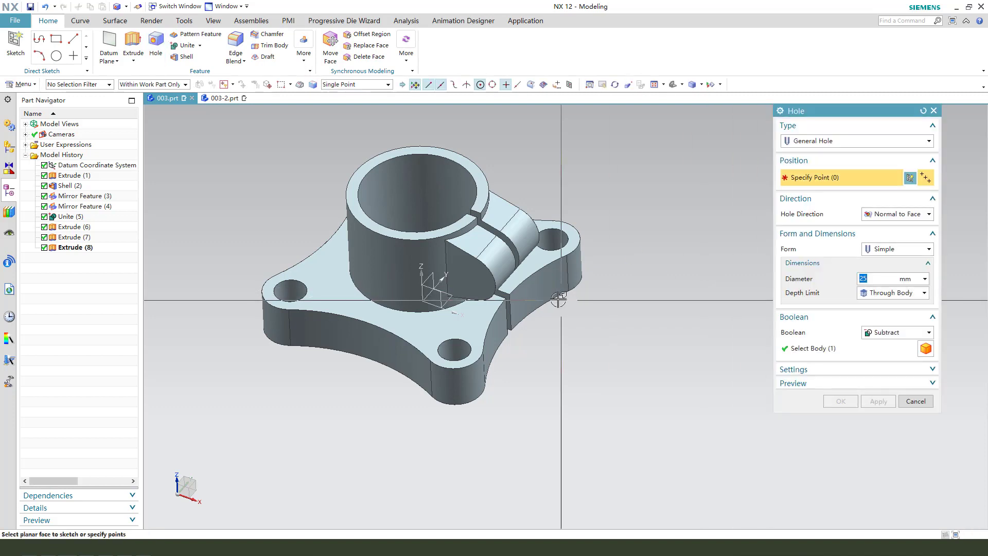
pyautogui.scroll(1, 493, 277)
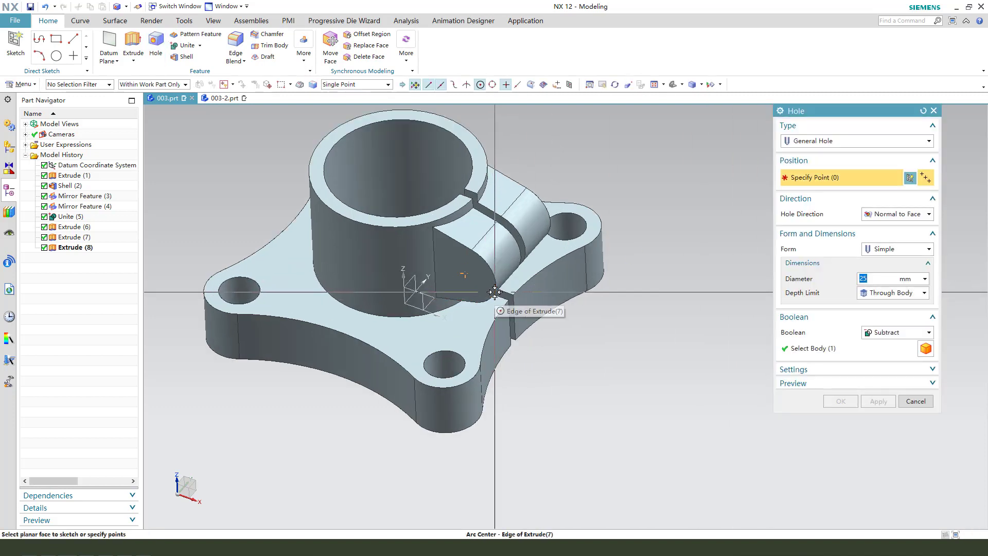
pyautogui.click(492, 274)
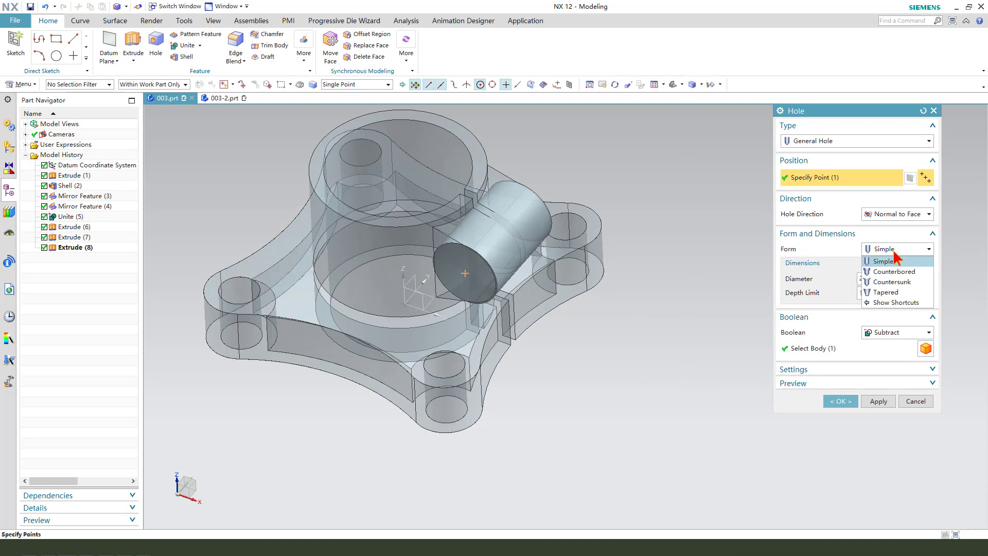
pyautogui.click(893, 272)
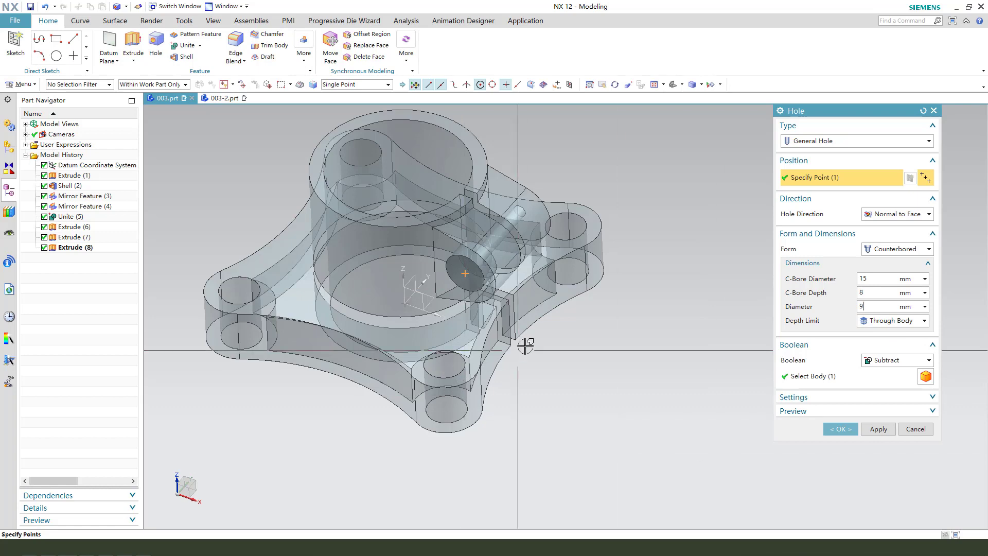
pyautogui.moveTo(604, 285); pyautogui.dragTo(572, 309, button='middle')
# Limit the counterbored hole's depth by value to 18 mm and create the hole
pyautogui.click(900, 322)
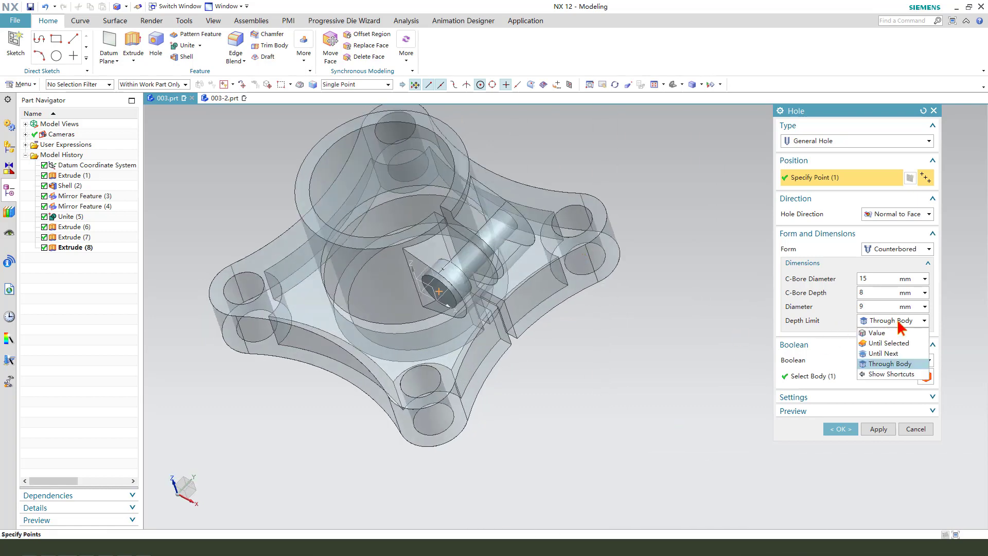
pyautogui.click(893, 336)
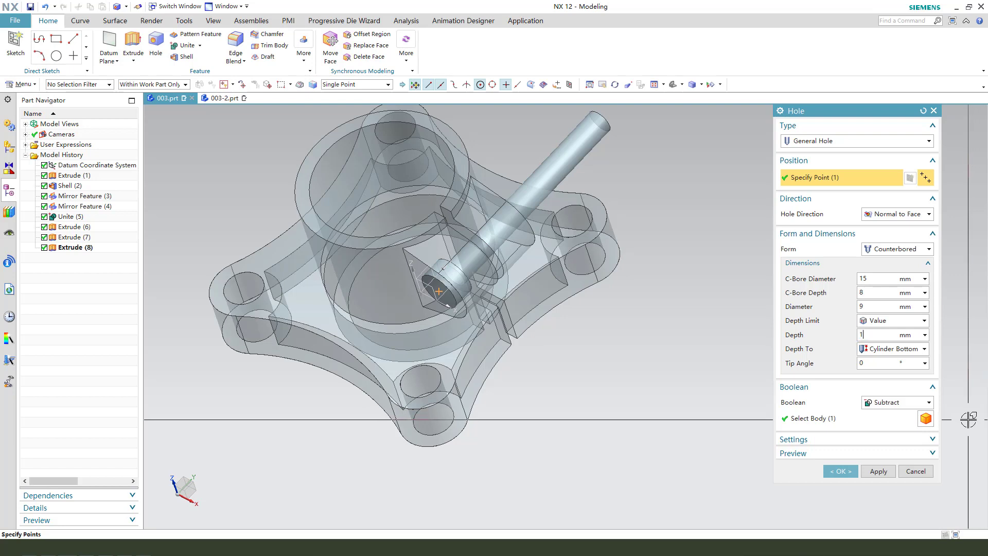
pyautogui.write('8')
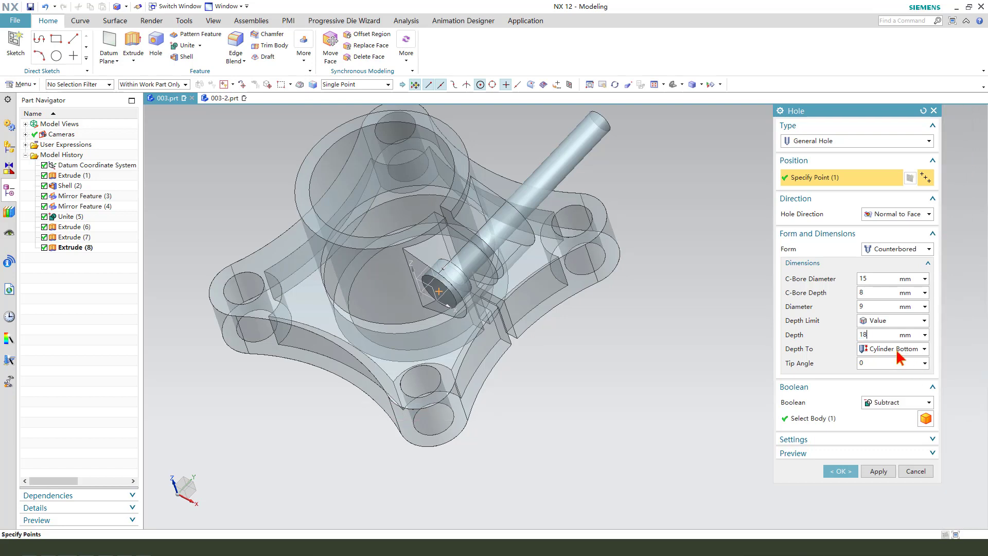
pyautogui.click(840, 472)
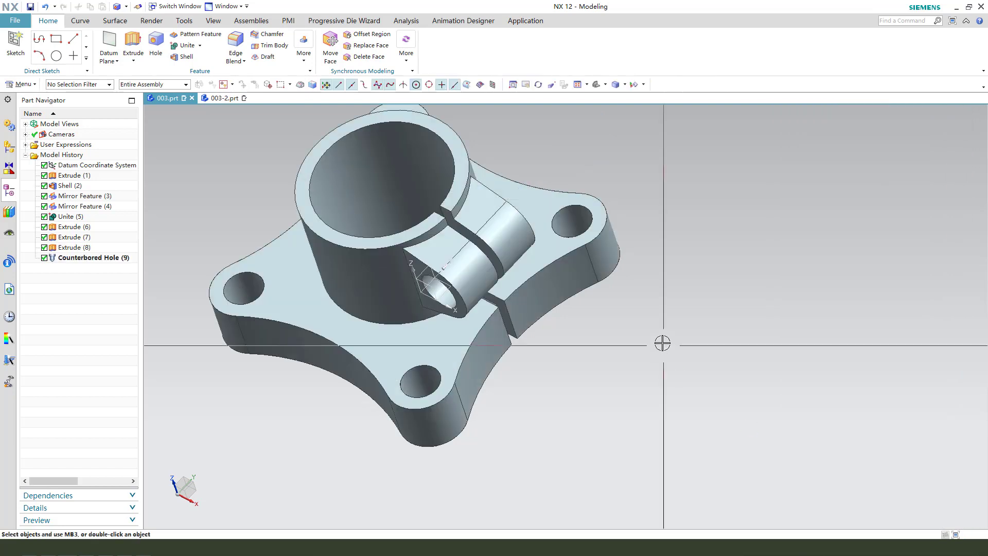
# Create a simple 7 mm hole through the body from the arc centre of the far lug half's slot face
pyautogui.moveTo(662, 341); pyautogui.dragTo(519, 291, button='middle')
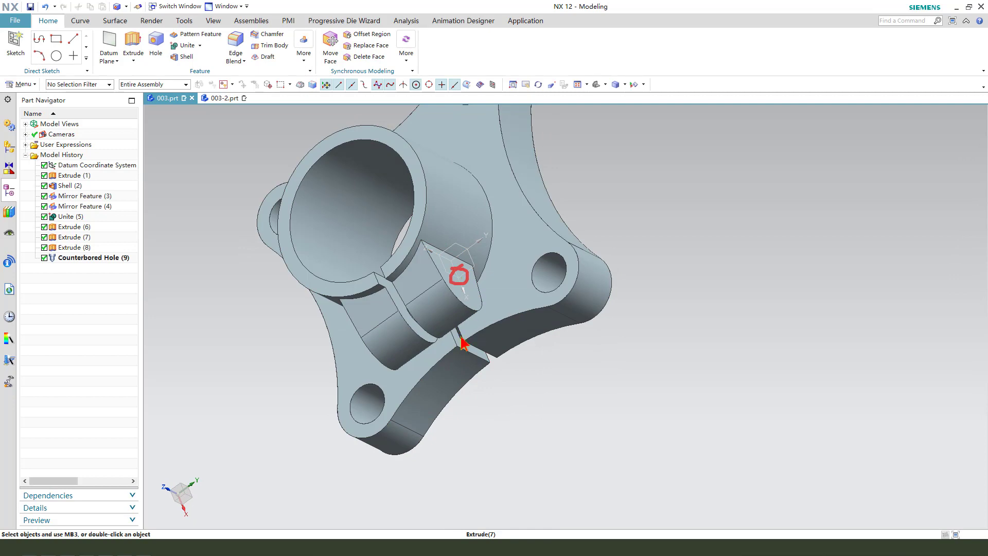
pyautogui.moveTo(462, 343); pyautogui.dragTo(453, 303, button='middle')
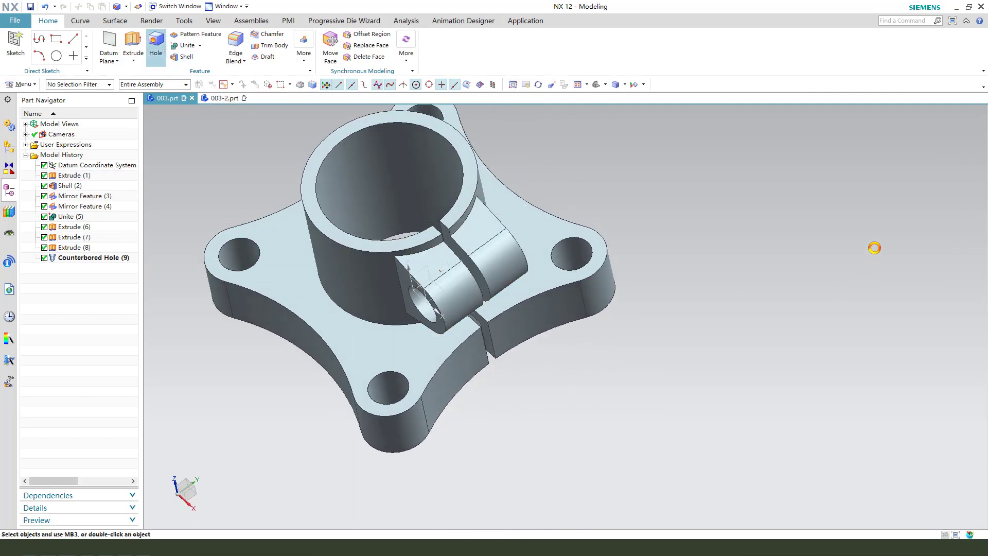
pyautogui.click(894, 250)
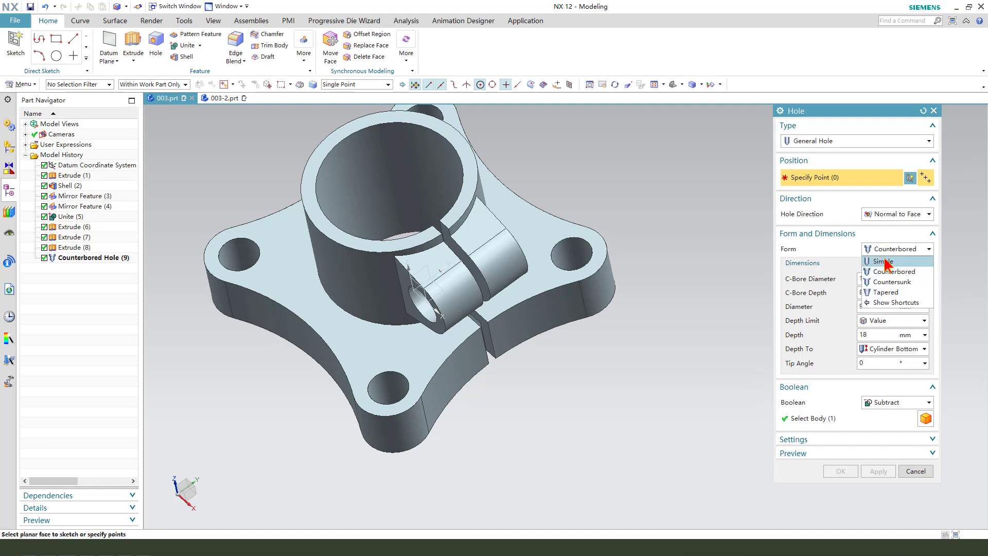
pyautogui.click(885, 262)
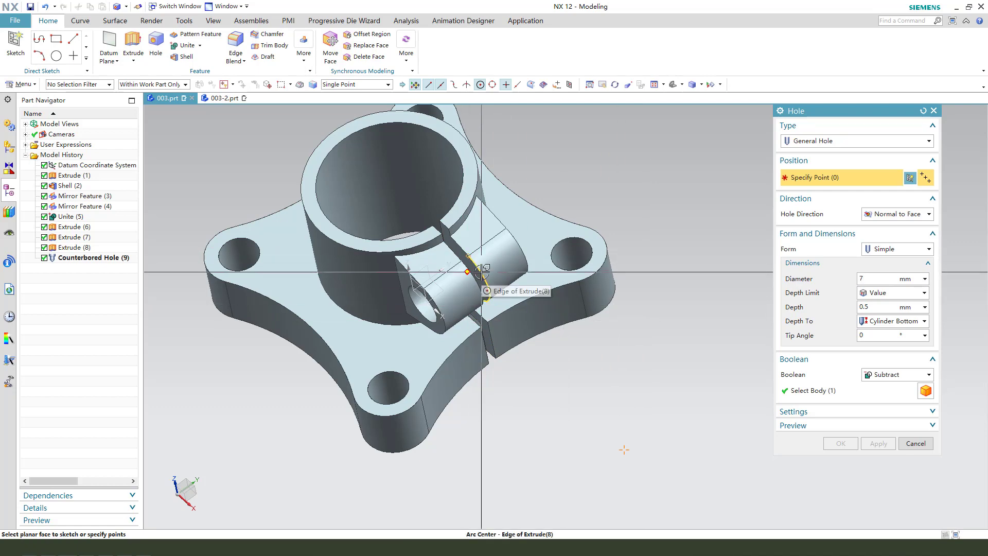
pyautogui.click(474, 287)
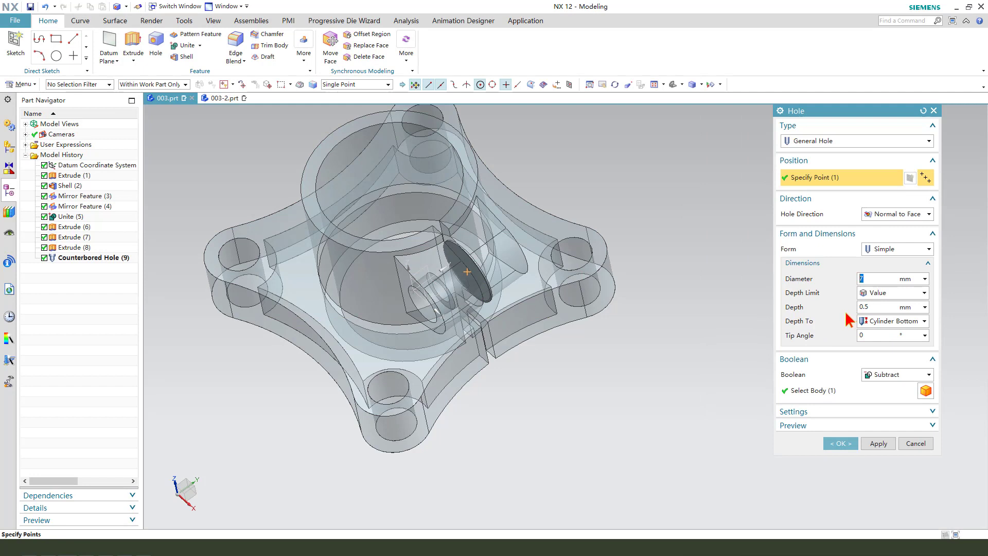
pyautogui.click(886, 292)
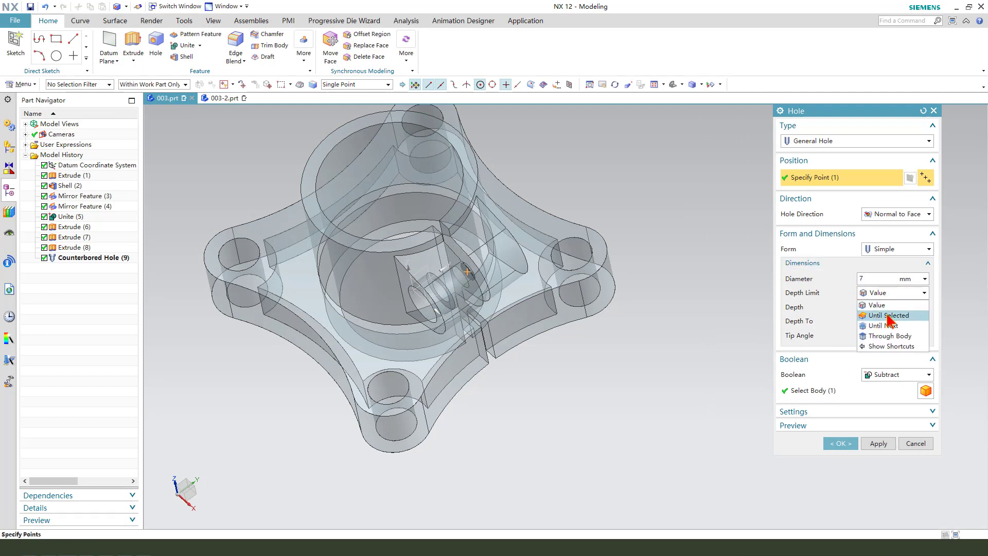
pyautogui.click(889, 336)
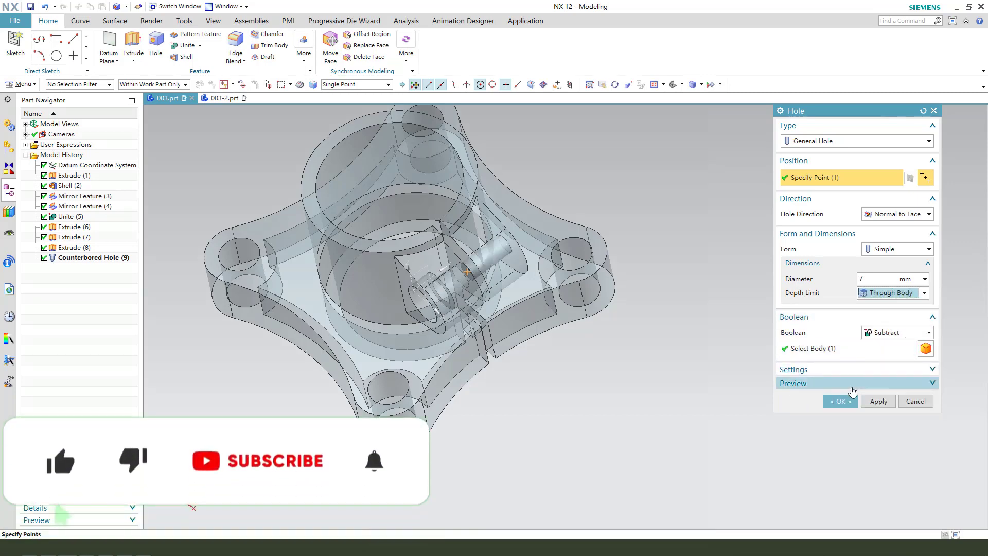
pyautogui.click(841, 401)
# Start an Edge Blend with single-curve selection and pick one concave top edge of the flange
pyautogui.moveTo(690, 354)
pyautogui.mouseDown(button='middle')
pyautogui.moveTo(483, 379)
pyautogui.moveTo(534, 346)
pyautogui.moveTo(551, 349)
pyautogui.mouseUp(button='middle')
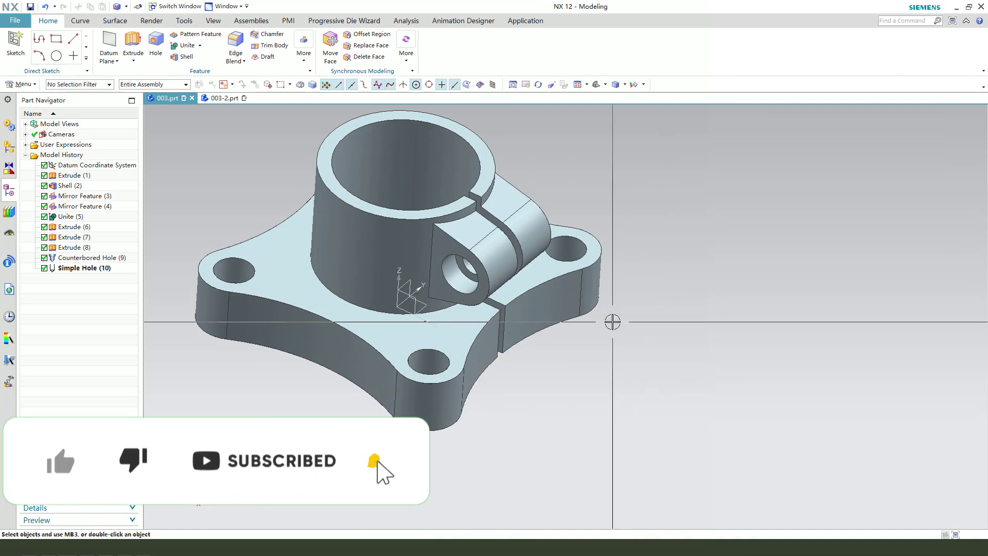
pyautogui.moveTo(613, 322); pyautogui.dragTo(616, 328, button='middle')
pyautogui.scroll(-2, 546, 304)
pyautogui.scroll(2, 348, 268)
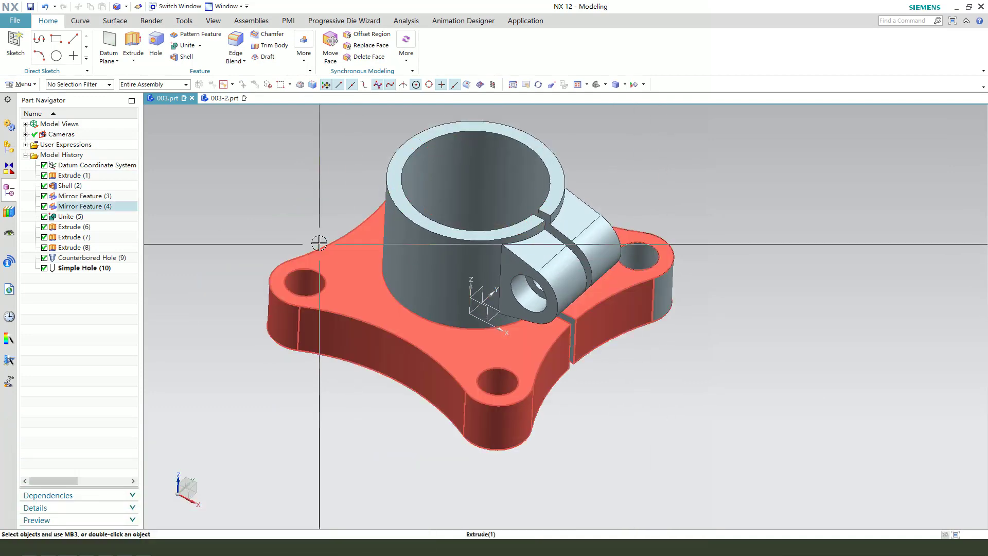
pyautogui.click(235, 44)
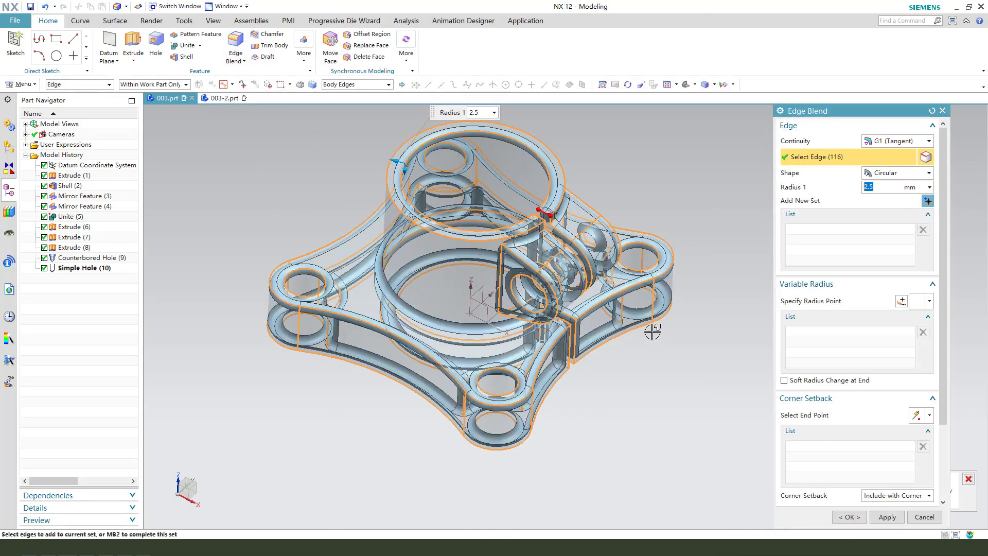
pyautogui.click(351, 85)
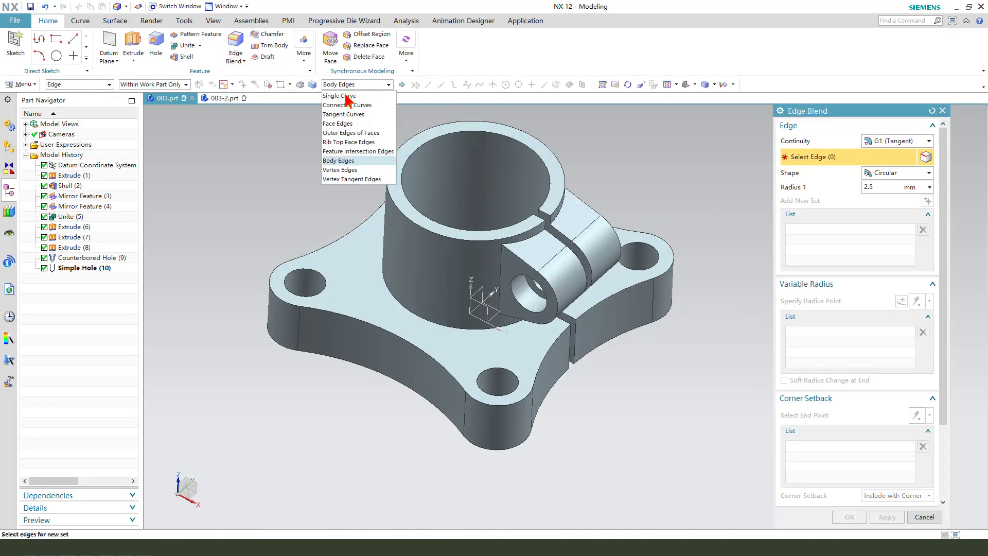
pyautogui.click(340, 96)
pyautogui.click(340, 234)
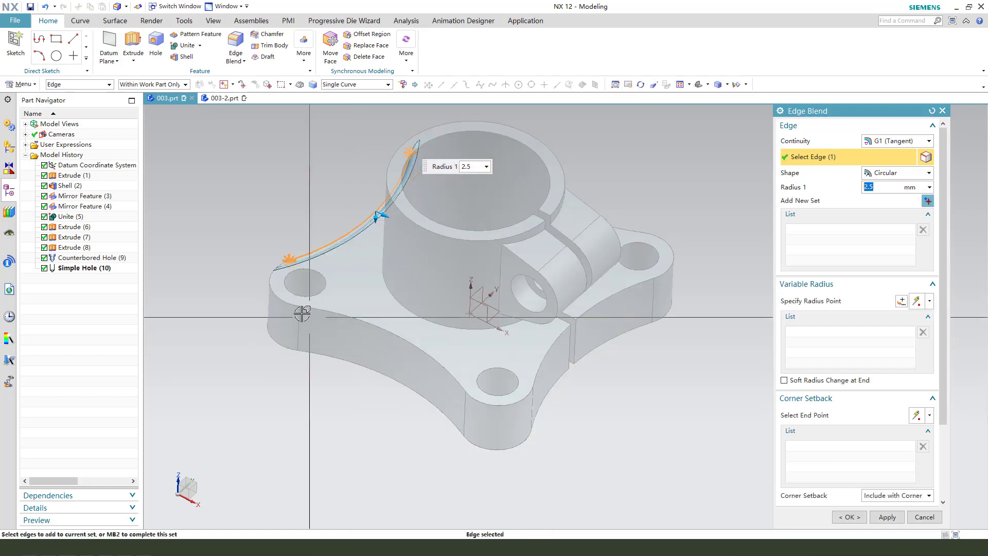
# Extend the Edge Blend selection by tangent curves to the flange's entire top outline and the outlines of both clamp-lug end faces
pyautogui.click(354, 85)
pyautogui.click(344, 114)
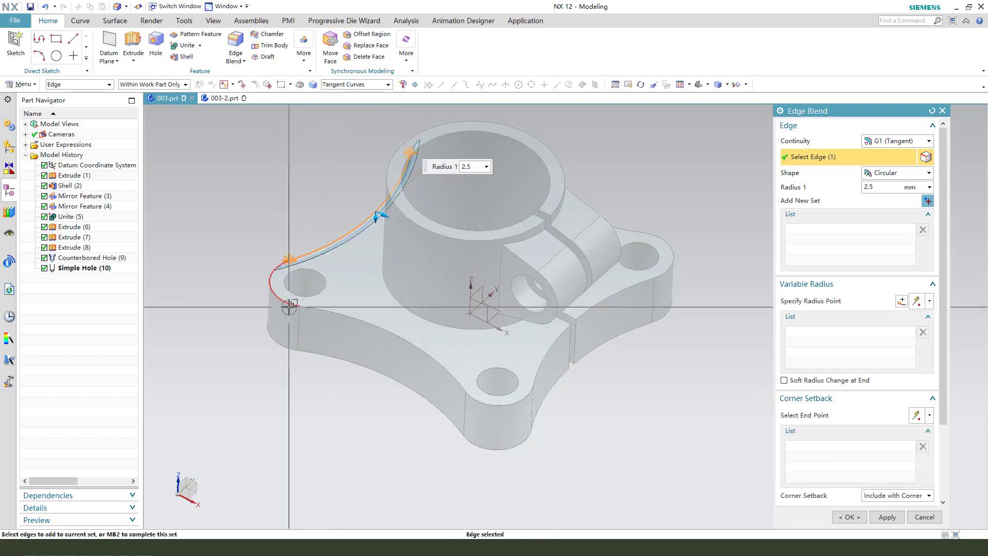
pyautogui.click(553, 382)
pyautogui.click(571, 267)
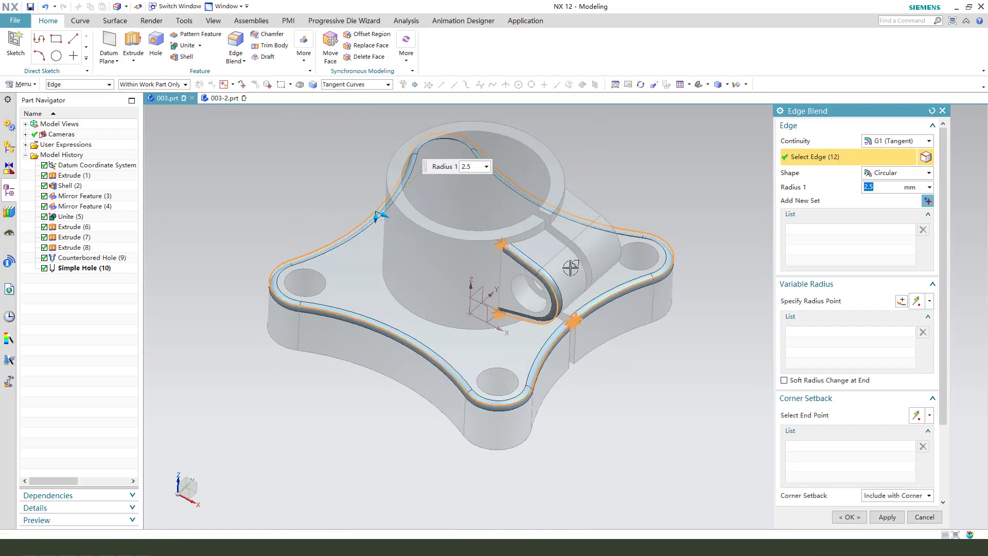
pyautogui.click(604, 218)
pyautogui.scroll(2, 551, 220)
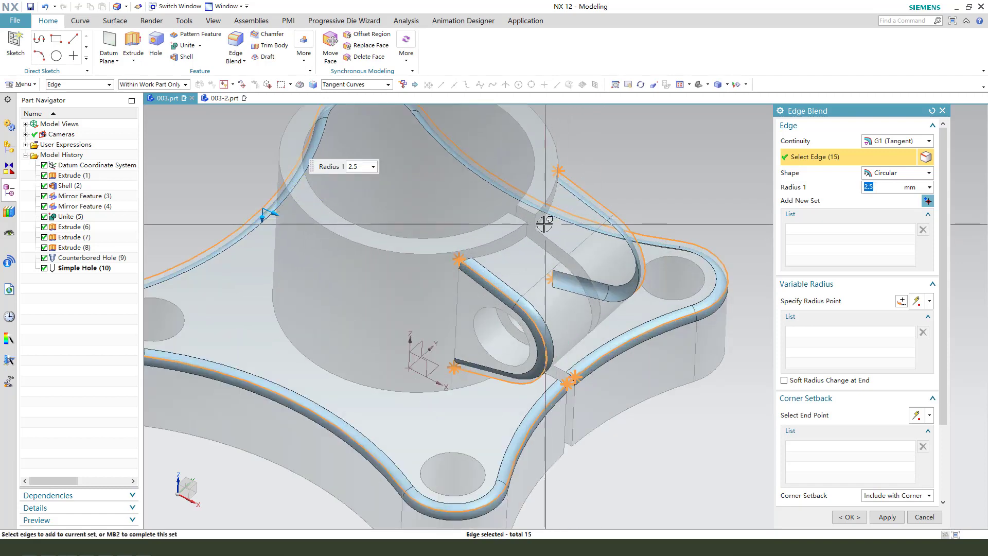
pyautogui.scroll(-2, 416, 232)
pyautogui.scroll(1, 471, 350)
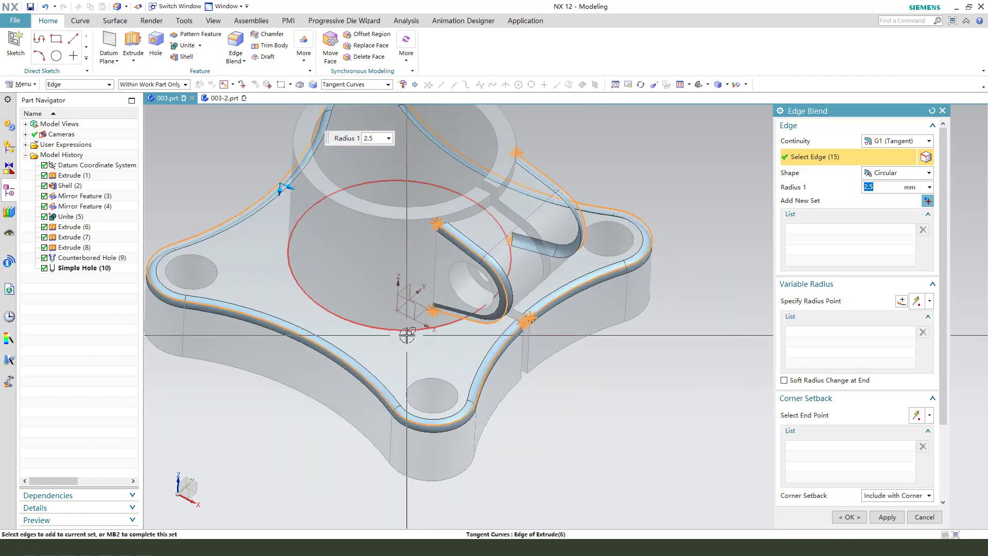
# Add the cylinder's base edge on the flange and its circular edge inside the underside pocket, and apply the blend with a 3 mm radius
pyautogui.click(408, 335)
pyautogui.moveTo(506, 398); pyautogui.dragTo(489, 309, button='middle')
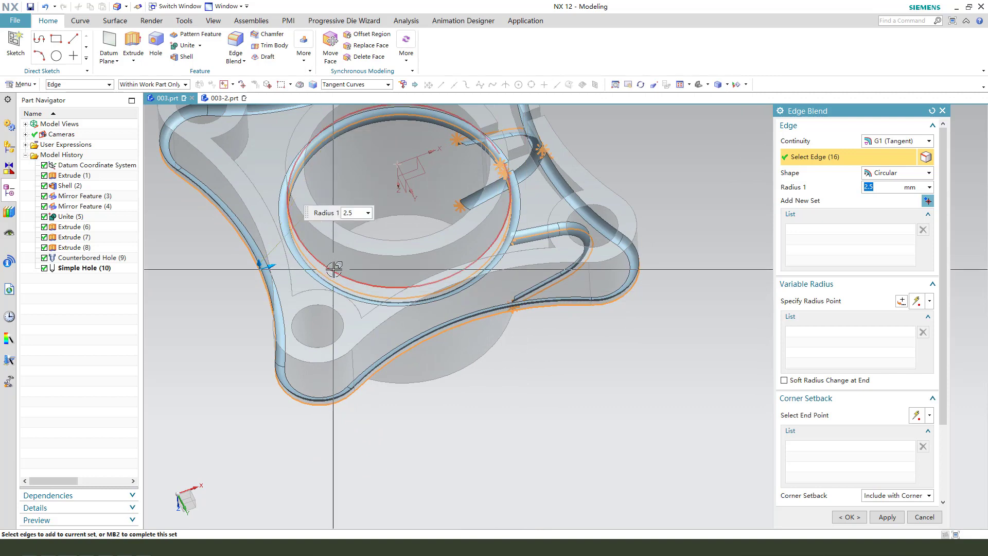
pyautogui.click(486, 304)
pyautogui.moveTo(529, 363); pyautogui.dragTo(511, 393, button='middle')
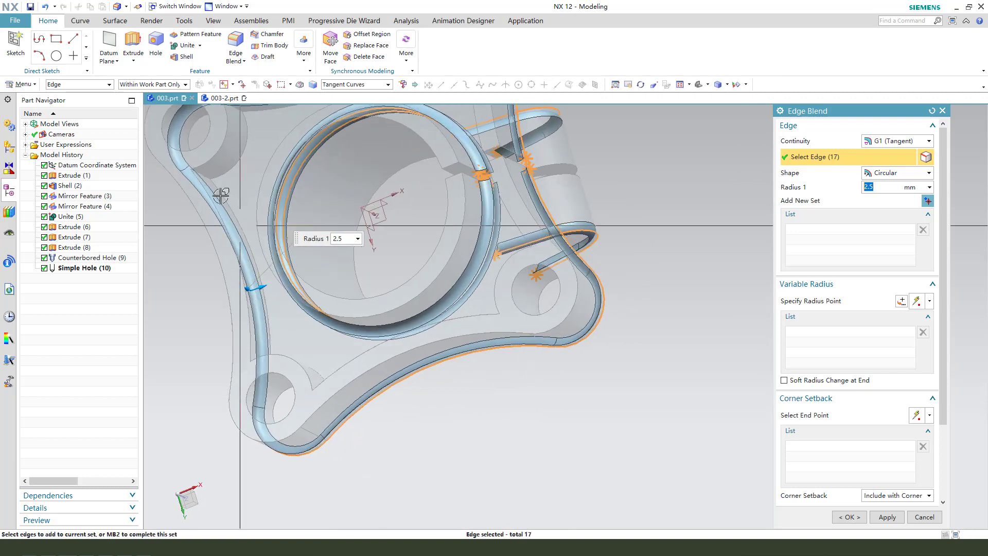
pyautogui.scroll(2, 211, 172)
pyautogui.scroll(-2, 517, 317)
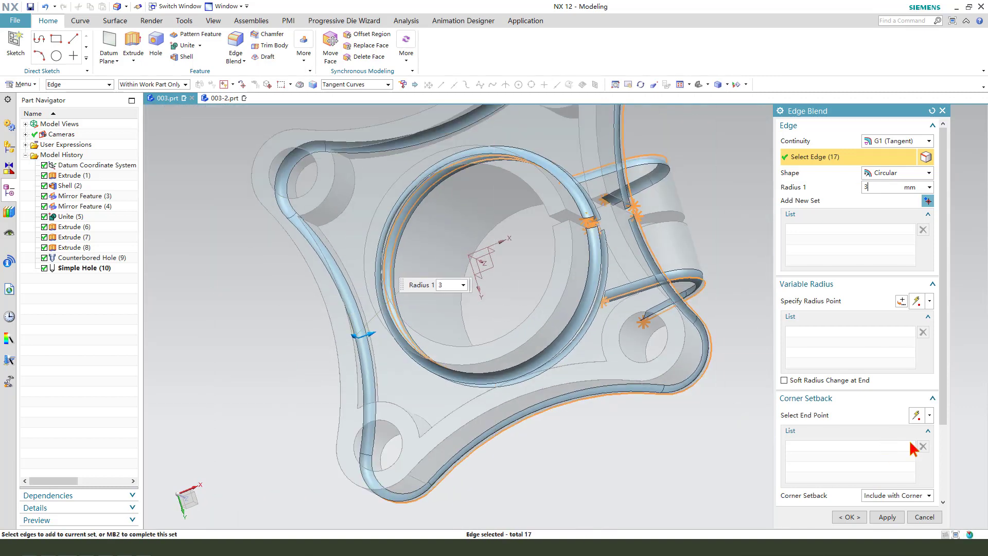
pyautogui.press('Return')
pyautogui.click(873, 513)
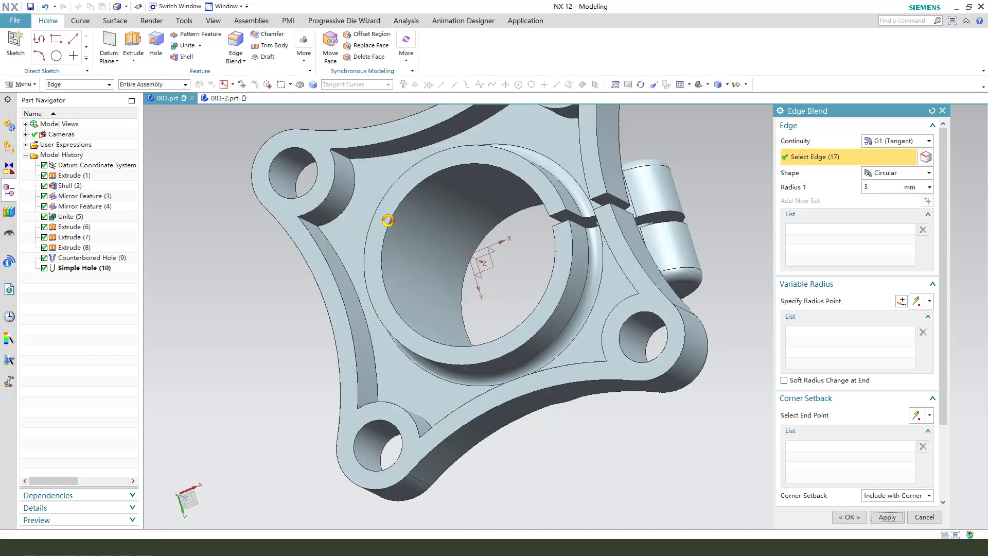
# Begin a 3 mm Edge Blend on the edges around one corner boss and its adjoining wall in the flange's underside pocket
pyautogui.scroll(1, 355, 207)
pyautogui.click(302, 225)
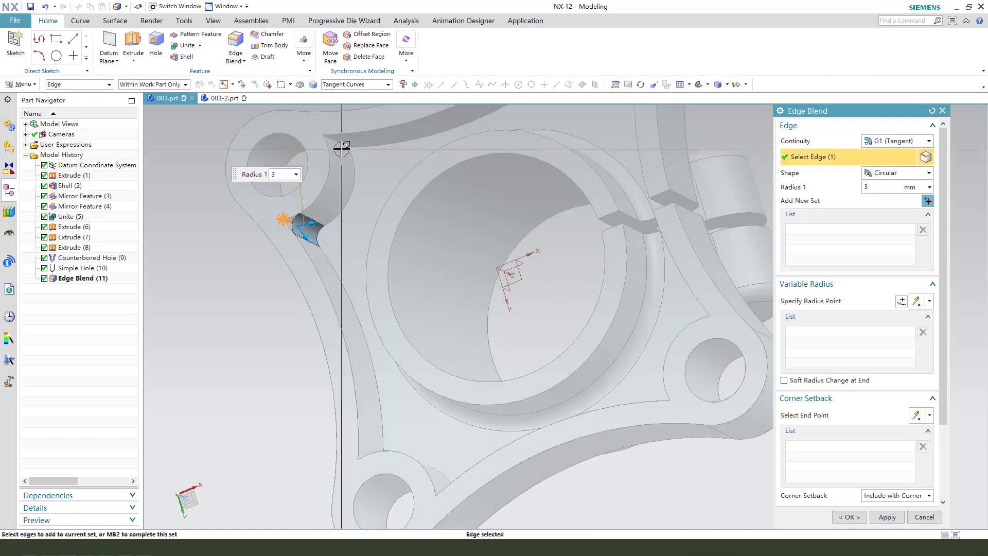
pyautogui.click(342, 149)
pyautogui.click(334, 144)
pyautogui.click(355, 174)
pyautogui.scroll(-2, 339, 168)
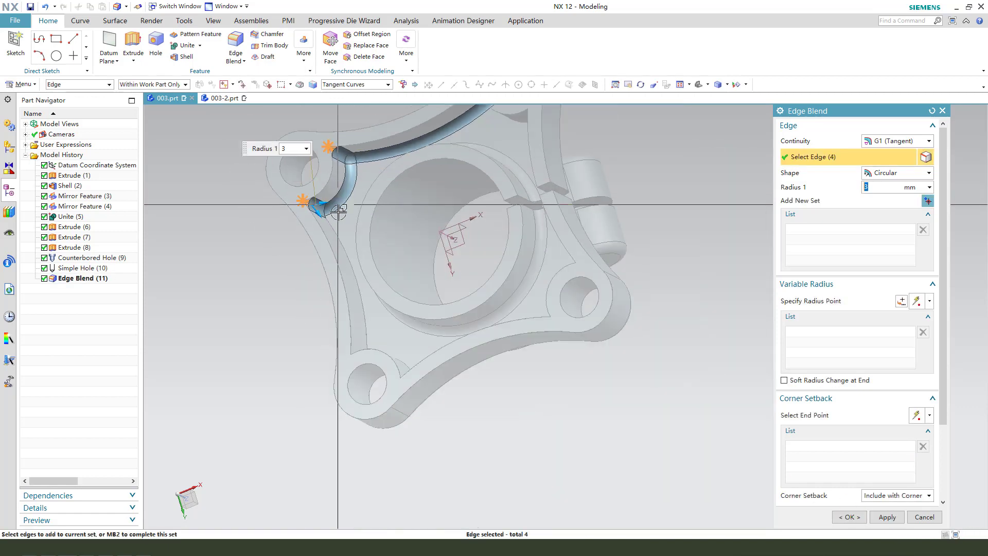
# Add the adjoining pocket-wall edge and the edges around the second corner boss to the blend selection
pyautogui.click(370, 370)
pyautogui.scroll(3, 361, 361)
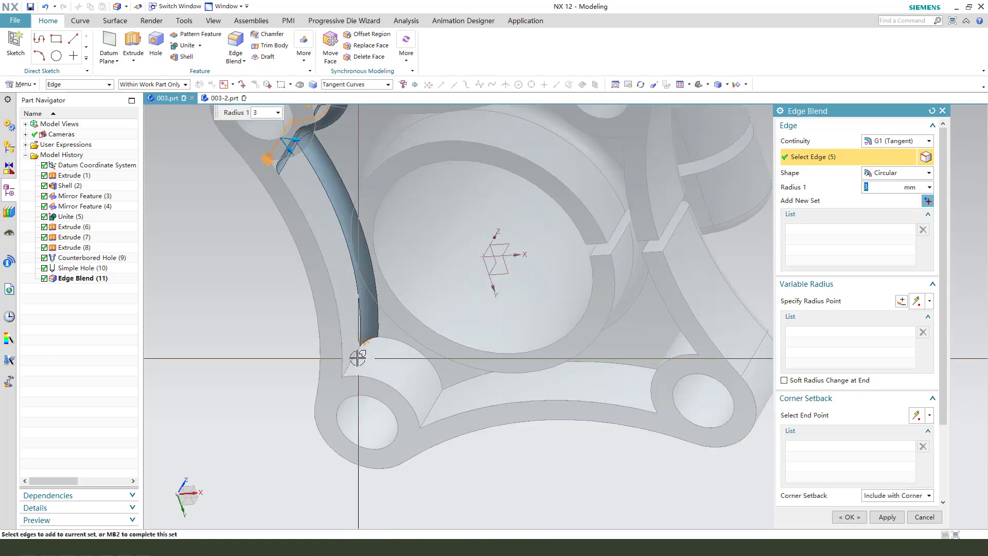
pyautogui.click(358, 357)
pyautogui.click(428, 380)
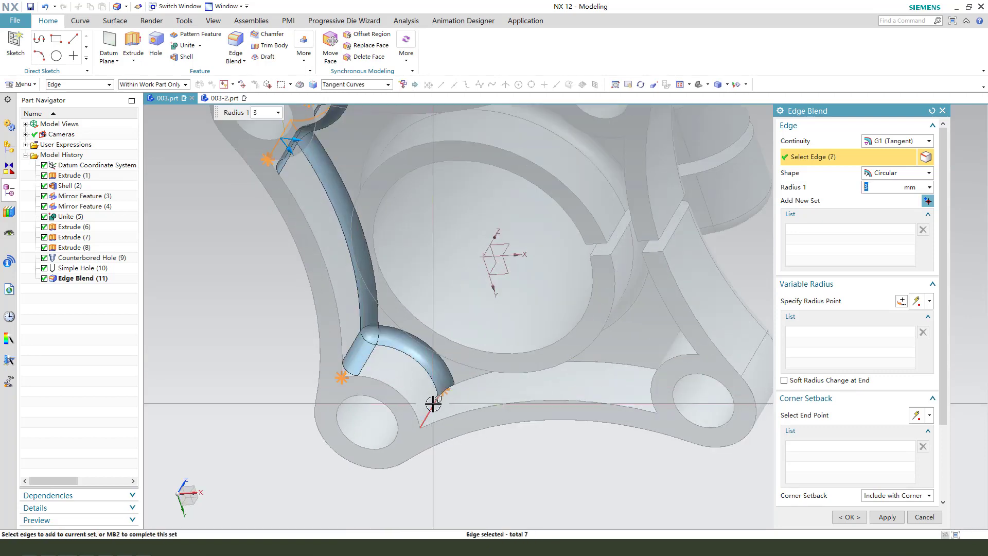
pyautogui.click(433, 405)
# Add the following pocket-wall edge, the third corner boss's edges and the wall edge up to the slot to the selection
pyautogui.click(628, 369)
pyautogui.moveTo(629, 369); pyautogui.dragTo(645, 313, button='middle')
pyautogui.click(651, 388)
pyautogui.scroll(-2, 641, 377)
pyautogui.click(645, 356)
pyautogui.click(642, 311)
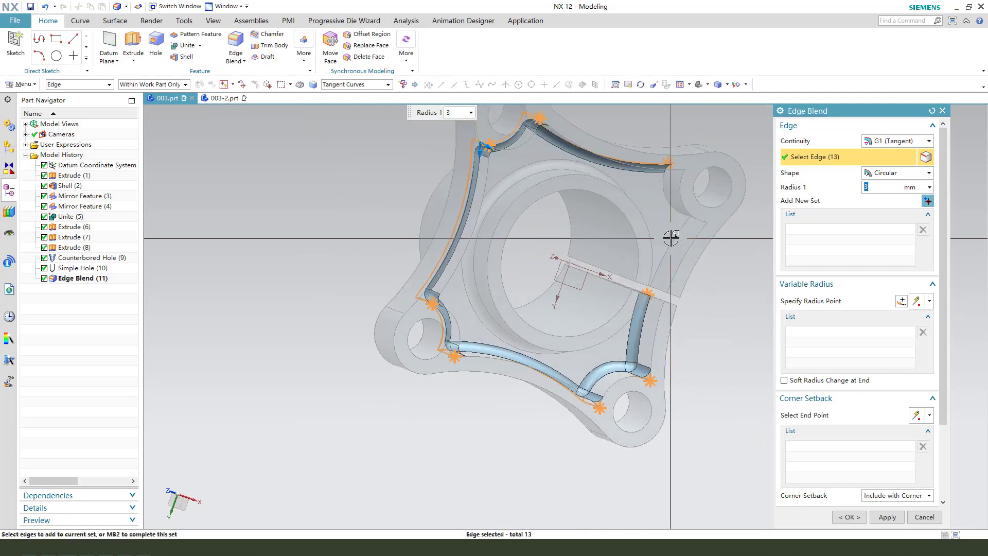
# Add the pocket-wall edge beyond the slot and the edges around the fourth corner boss to the blend selection
pyautogui.click(673, 238)
pyautogui.moveTo(682, 269); pyautogui.dragTo(698, 236, button='middle')
pyautogui.scroll(3, 698, 234)
pyautogui.click(687, 227)
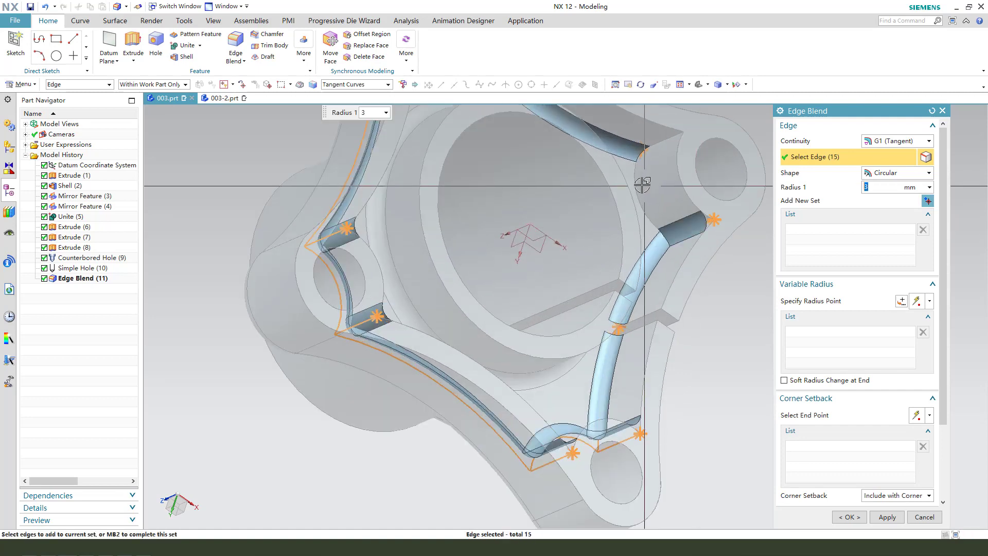
pyautogui.click(655, 165)
pyautogui.click(661, 145)
# Add the edges joining both clamp lugs to the cylinder, leave out the cylinder's top rim, and apply the 3 mm blend
pyautogui.scroll(-3, 661, 145)
pyautogui.moveTo(660, 146); pyautogui.dragTo(592, 213, button='middle')
pyautogui.click(591, 205)
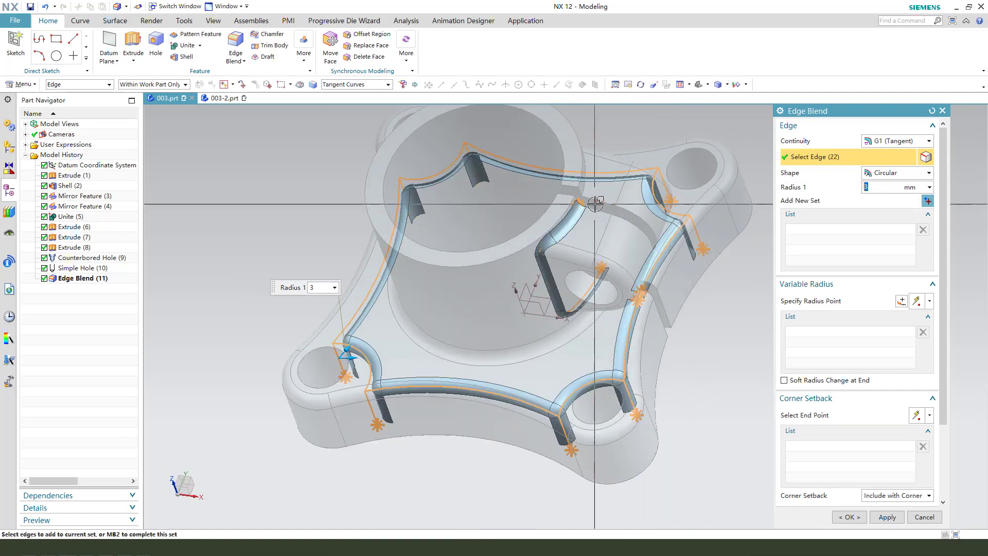
pyautogui.click(594, 176)
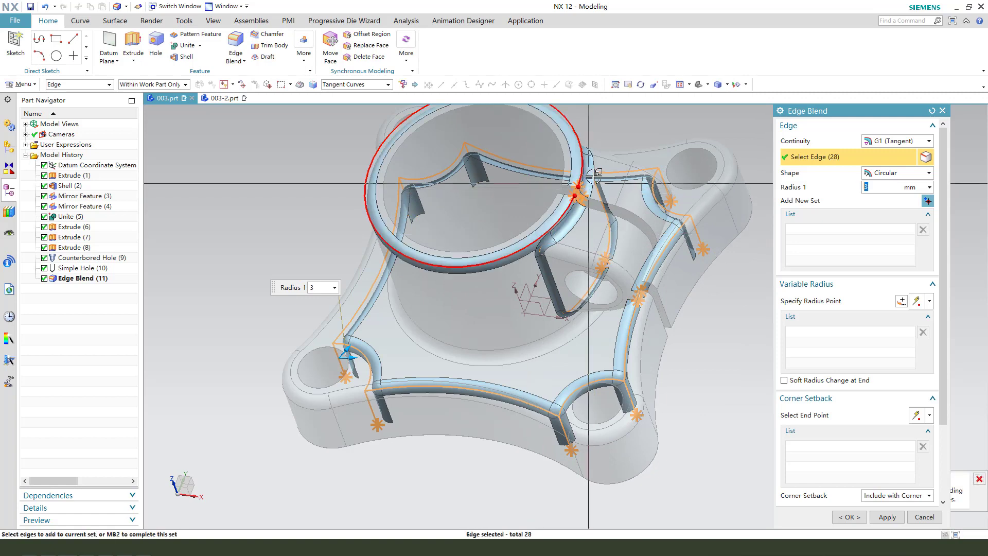
pyautogui.keyDown('shift'); pyautogui.click(553, 242); pyautogui.keyUp('shift')
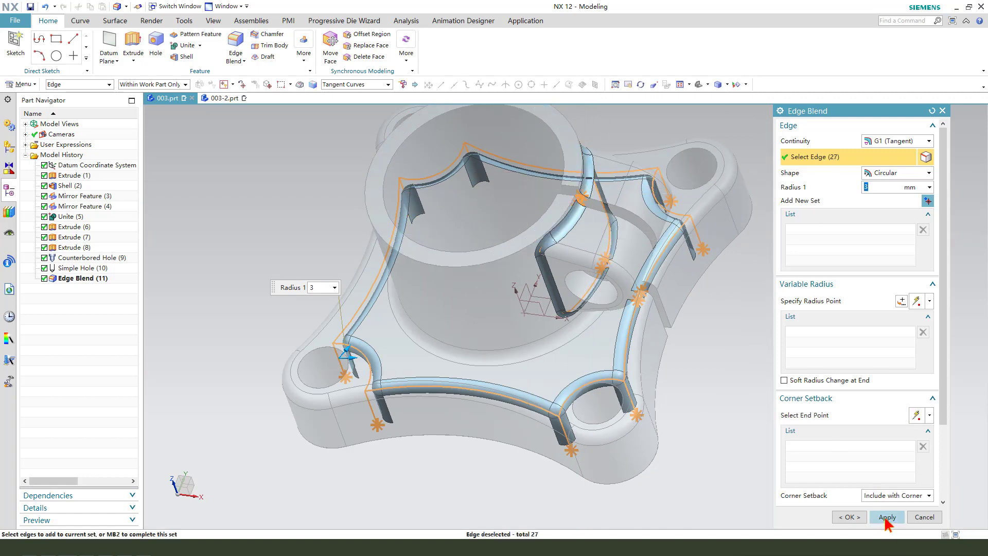
pyautogui.click(886, 519)
# Blend the outer edge of the cylinder's top rim with a 3 mm radius and finish Edge Blend
pyautogui.click(509, 257)
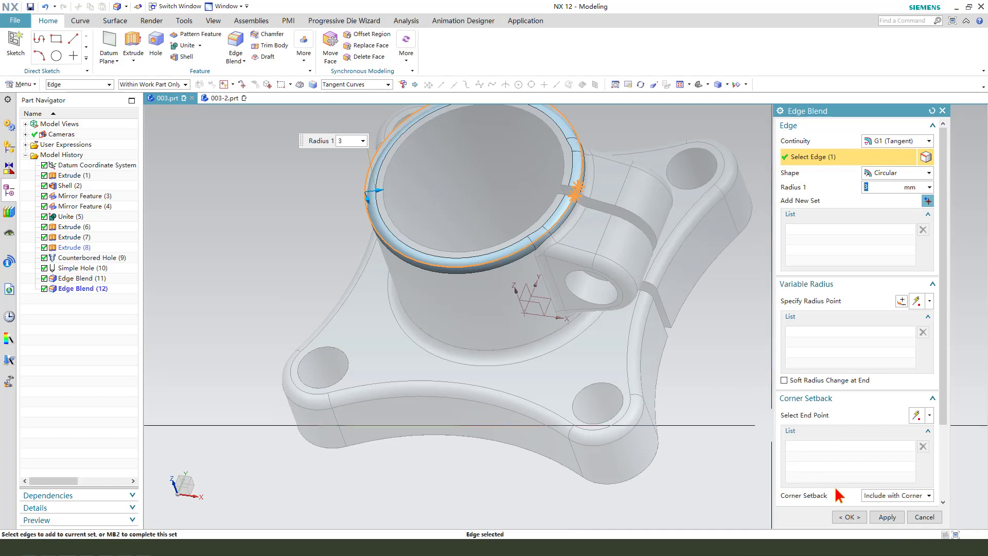
pyautogui.click(849, 517)
# Hide the datum coordinate system so only the solid body is displayed
pyautogui.moveTo(669, 361); pyautogui.dragTo(515, 316, button='middle')
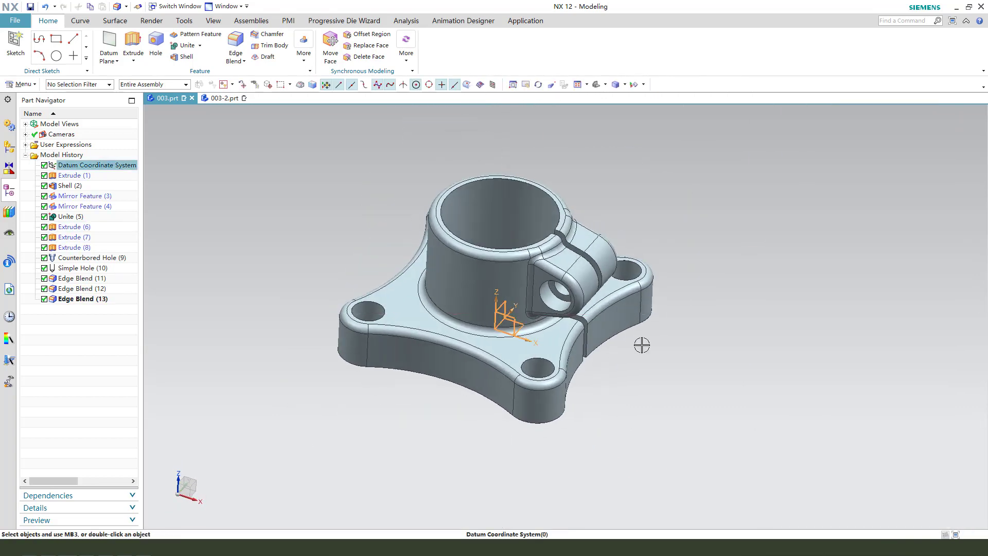
pyautogui.hotkey('ctrl', 'b')
pyautogui.moveTo(685, 370); pyautogui.dragTo(716, 386, button='middle')
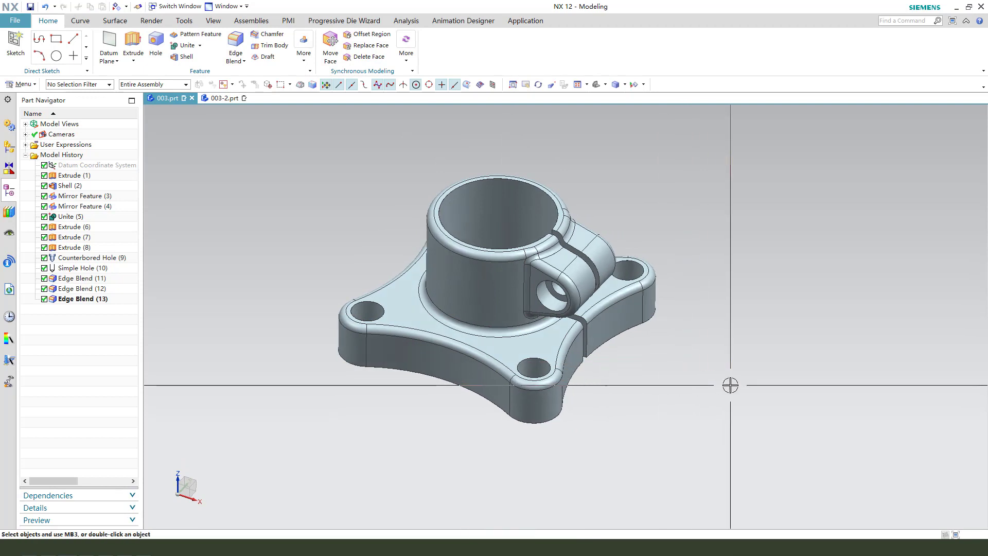
# Change the solid body's display color to yellow and inspect the finished part from below
pyautogui.hotkey('ctrl', 'j')
pyautogui.click(637, 312)
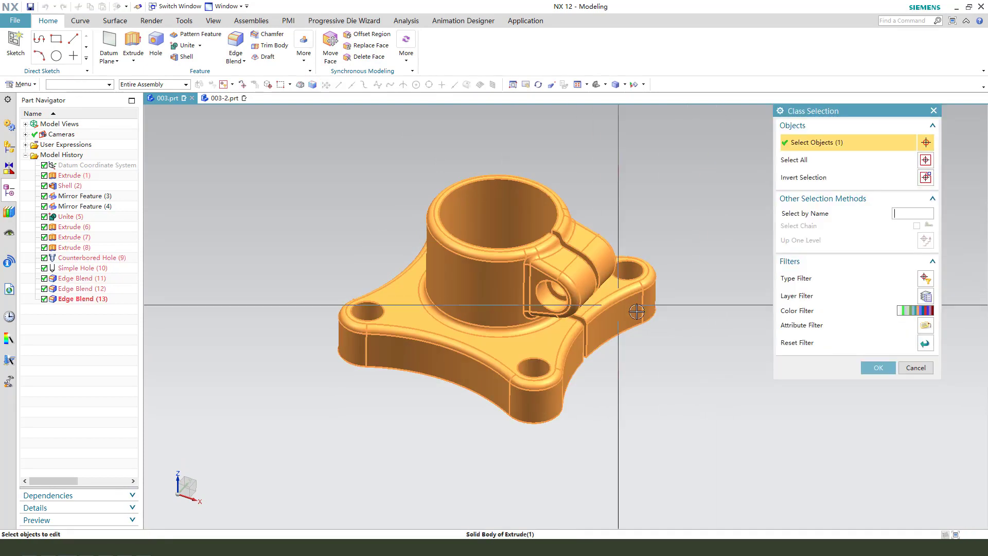
pyautogui.middleClick(682, 336)
pyautogui.click(915, 174)
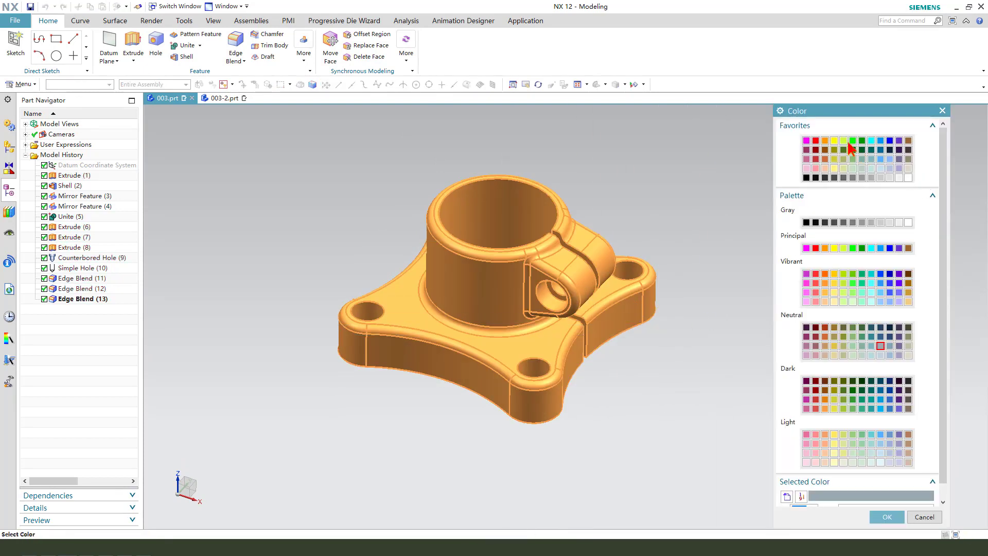
pyautogui.middleClick(755, 268)
pyautogui.middleClick(734, 321)
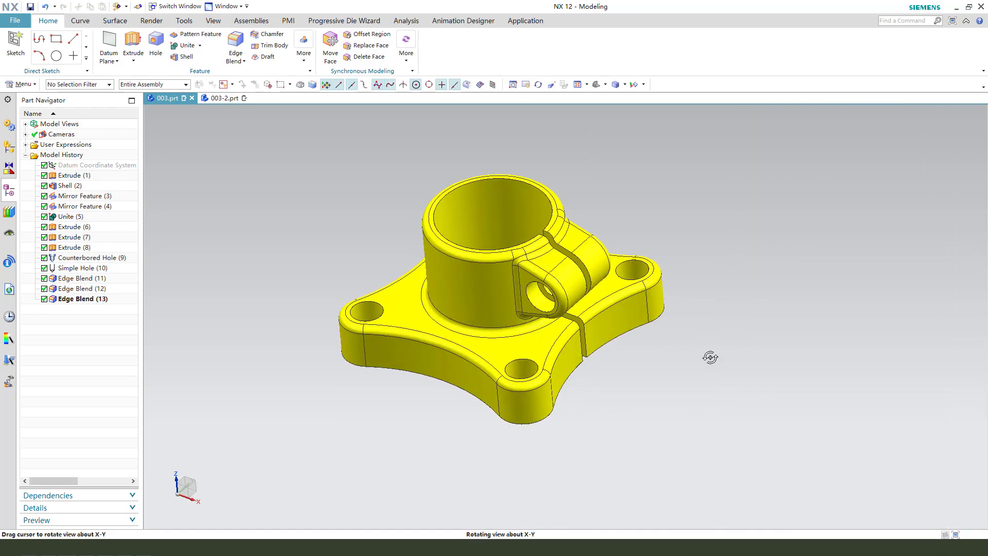
pyautogui.moveTo(714, 340); pyautogui.dragTo(646, 301, button='middle')
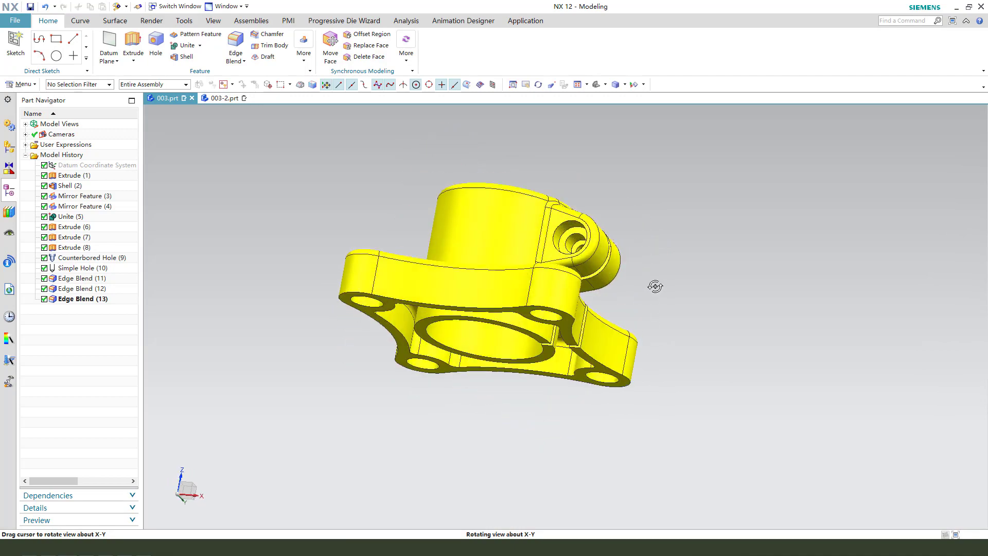